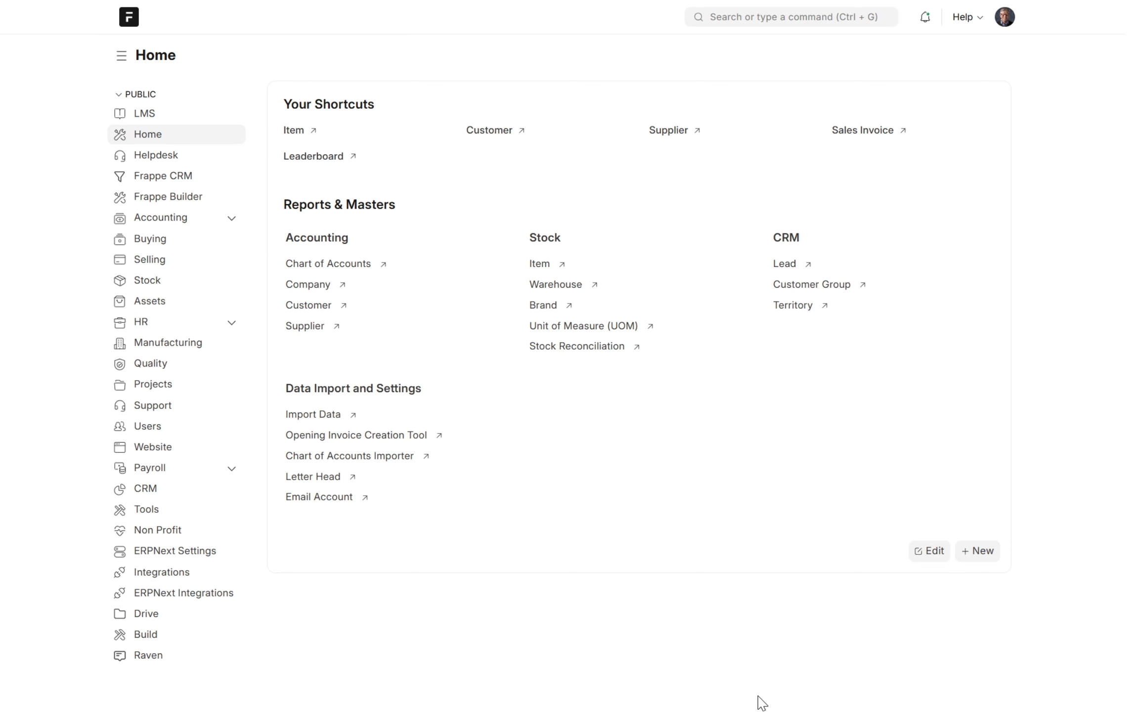
# Open the list of open projects from the Projects workspace.
pyautogui.click(809, 21)
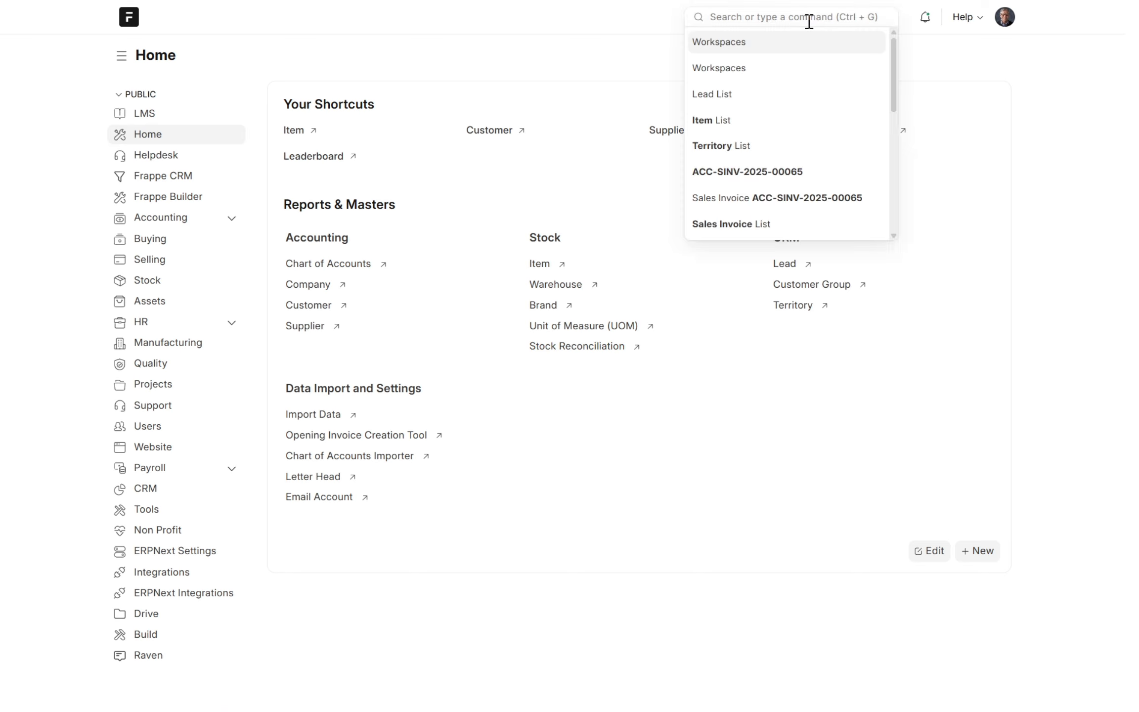
pyautogui.click(583, 89)
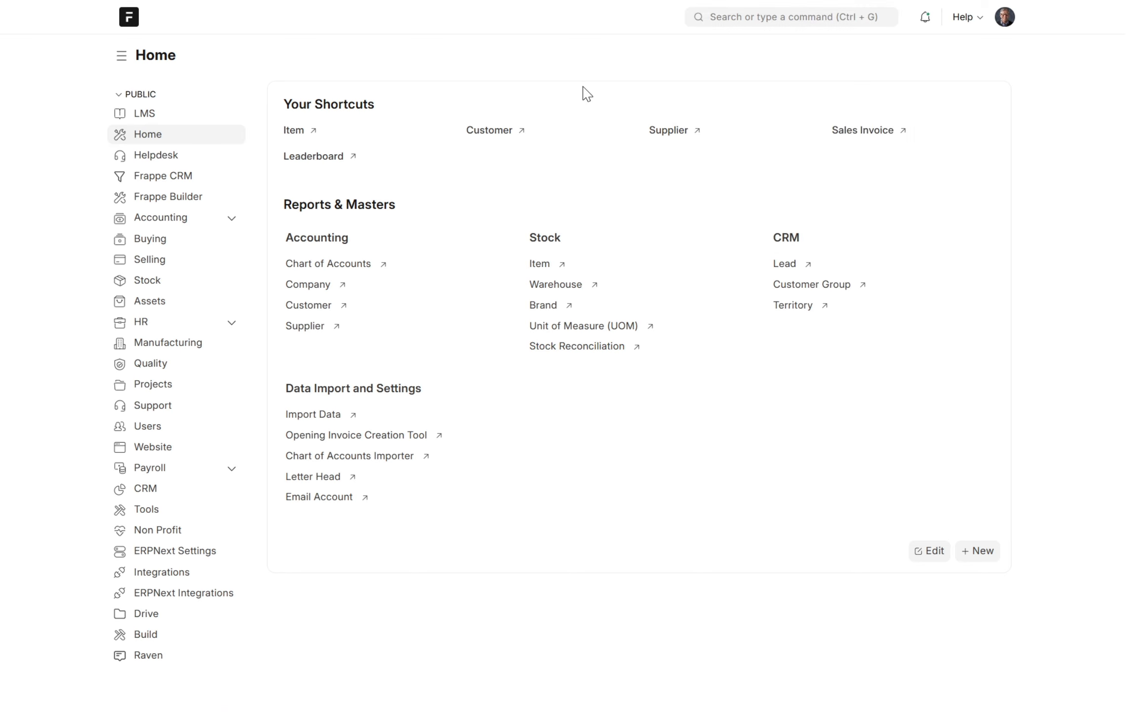
pyautogui.click(154, 384)
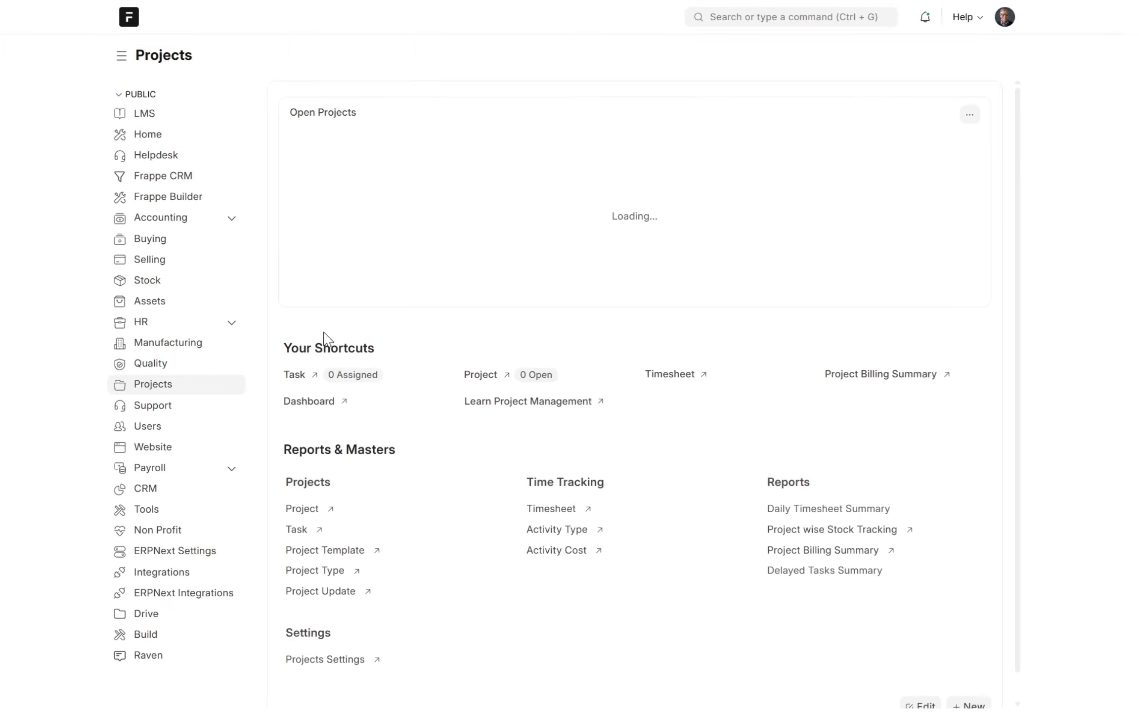
pyautogui.click(481, 376)
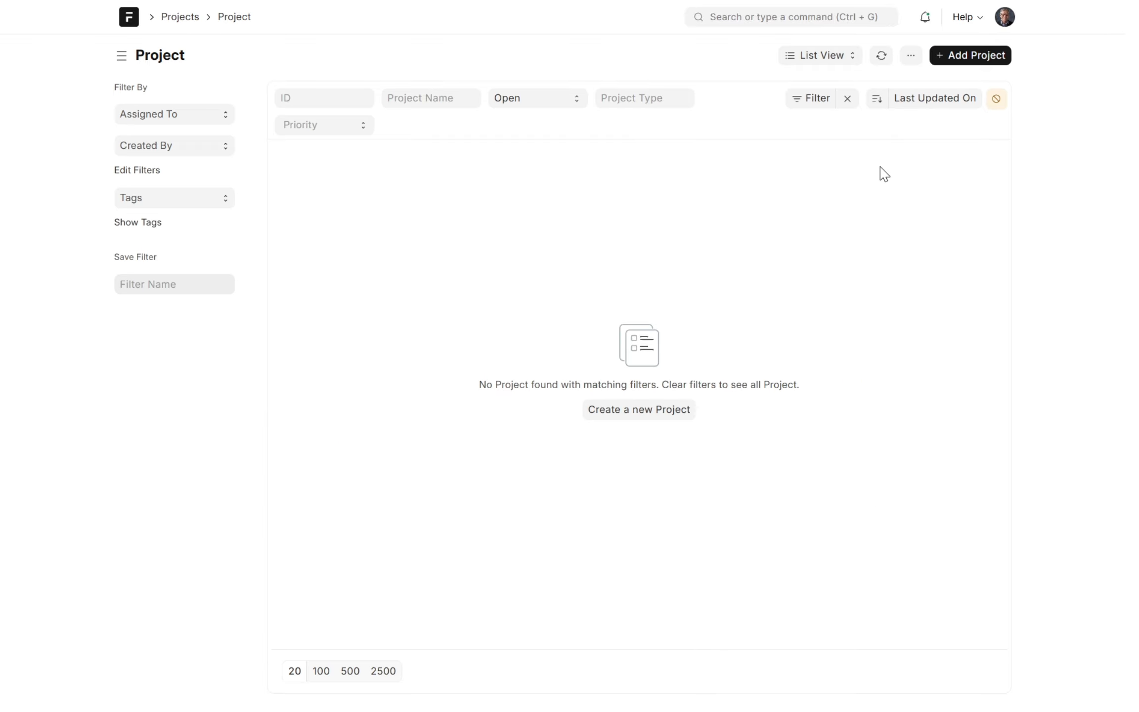
# Create and save a project named Green Residency Tower with expected dates 01-01-2025 to 30-11-2025.
pyautogui.click(978, 58)
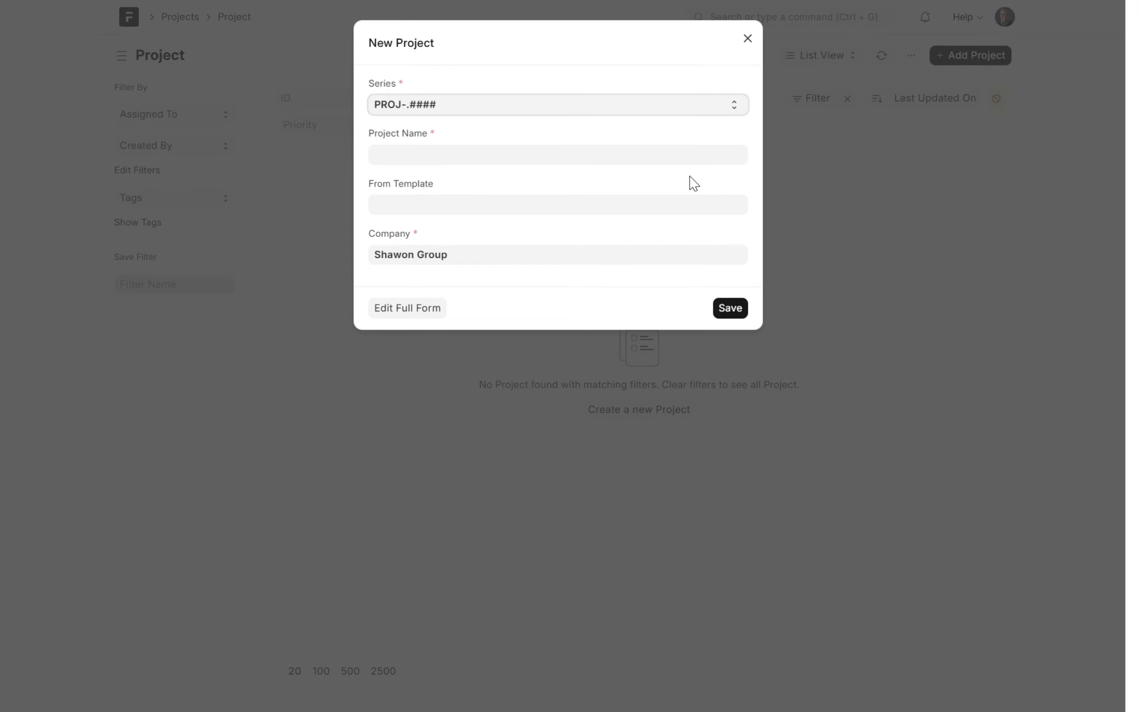
pyautogui.click(604, 150)
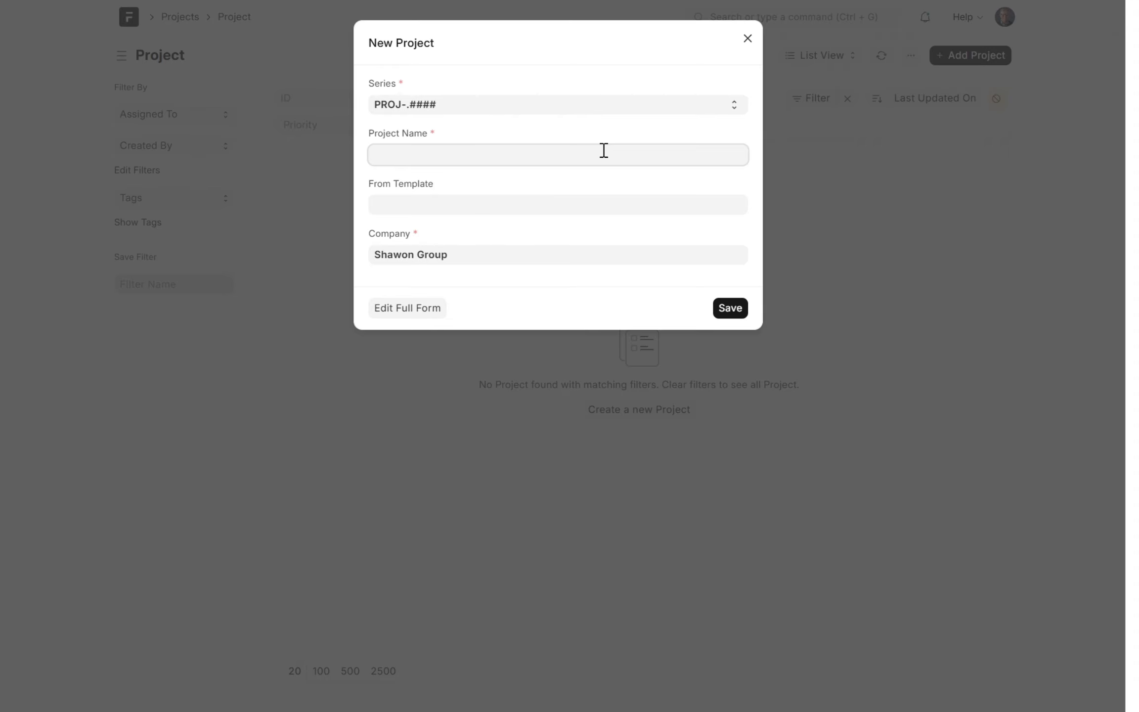
pyautogui.write('Green Residency Tower')
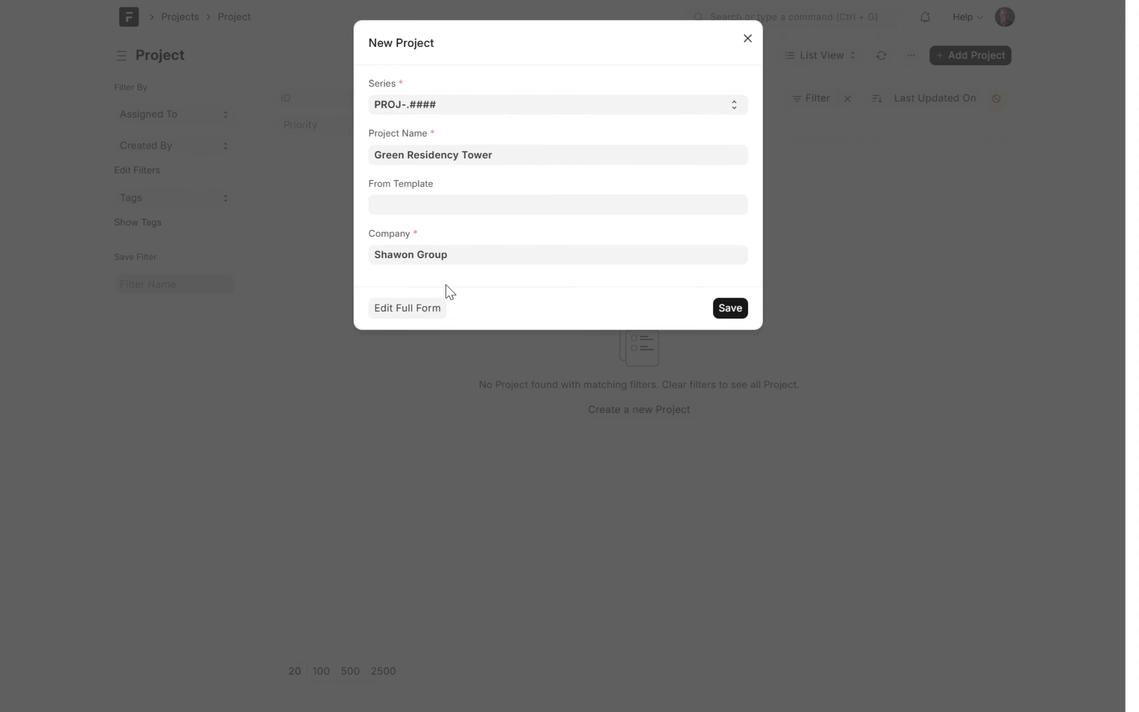
pyautogui.click(410, 307)
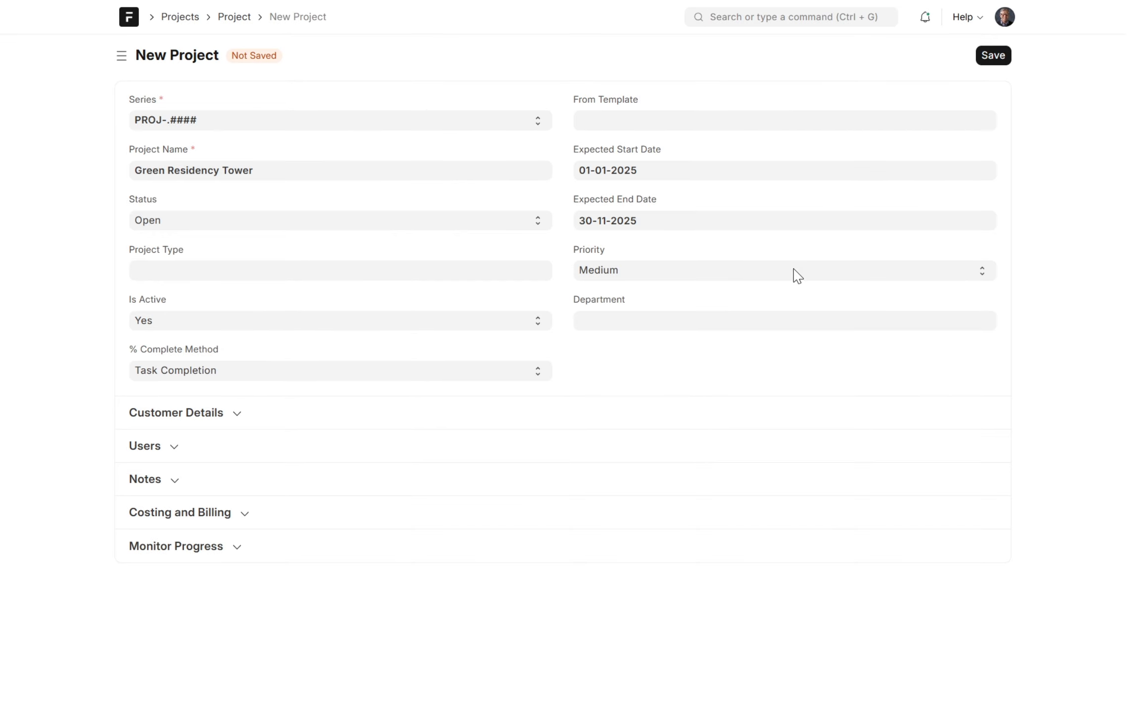
pyautogui.click(994, 57)
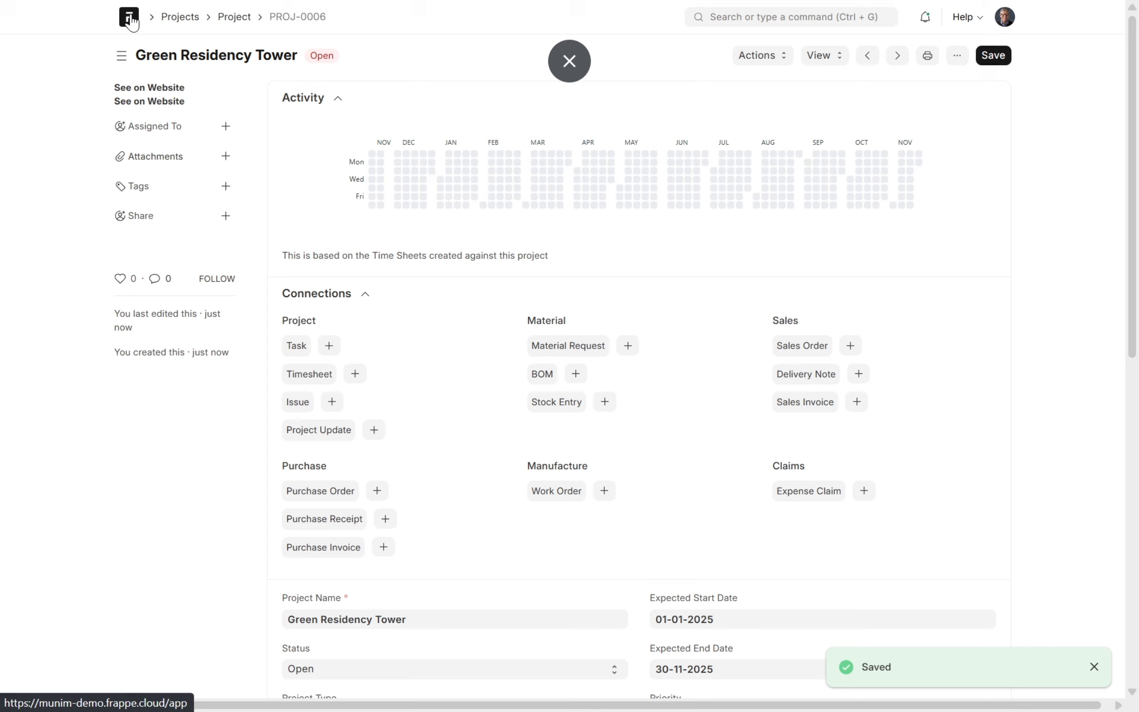
# Return to the home page and search for purchase to start a new Purchase Invoice.
pyautogui.click(130, 17)
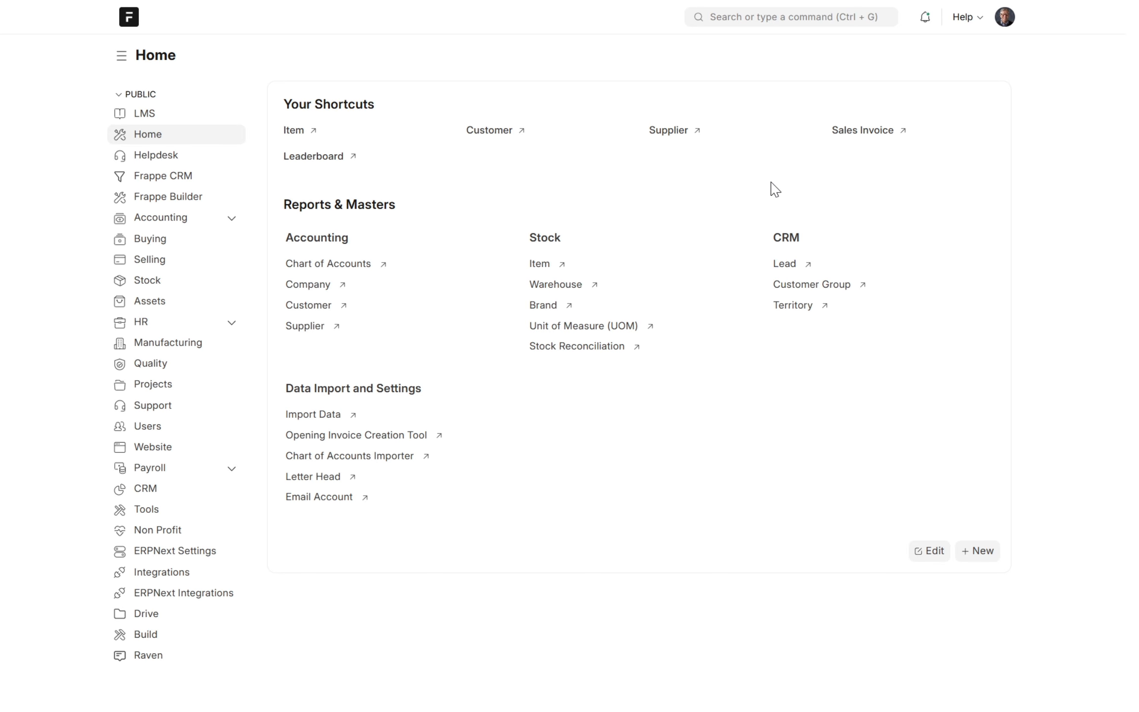
pyautogui.click(825, 17)
pyautogui.write('purchase')
pyautogui.click(746, 224)
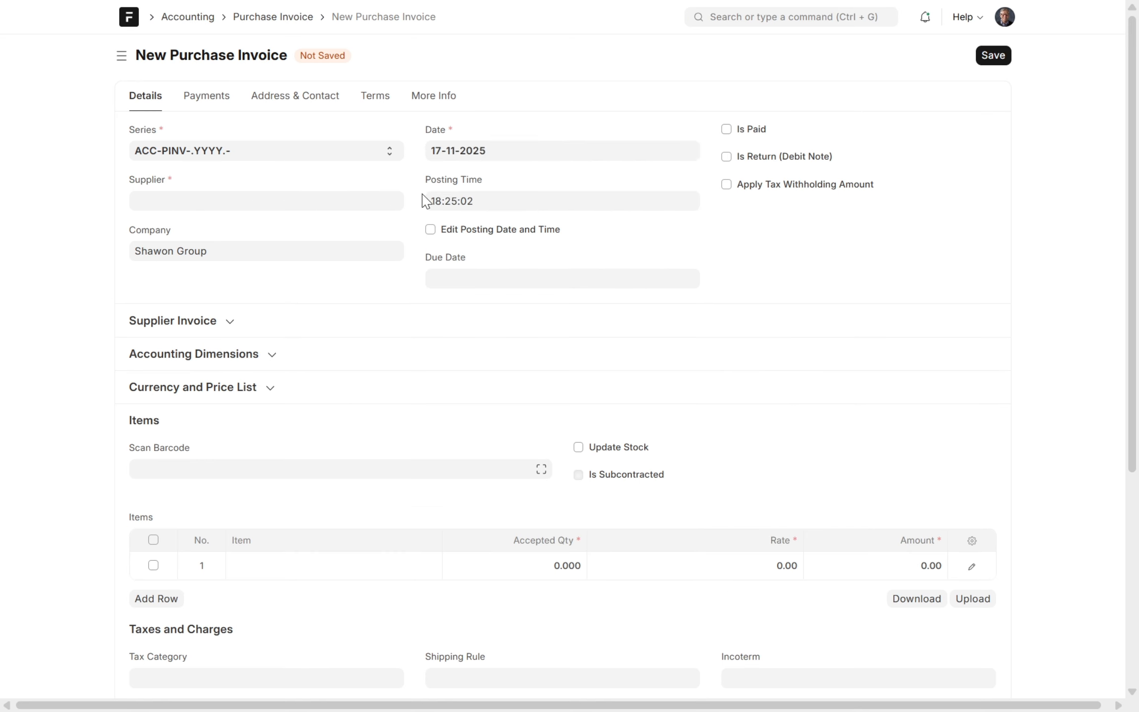
# Create and save the new supplier Rahim and Karim Enterprise from the invoice's Supplier field.
pyautogui.click(396, 201)
pyautogui.write('Rahim and Karim Enterprise')
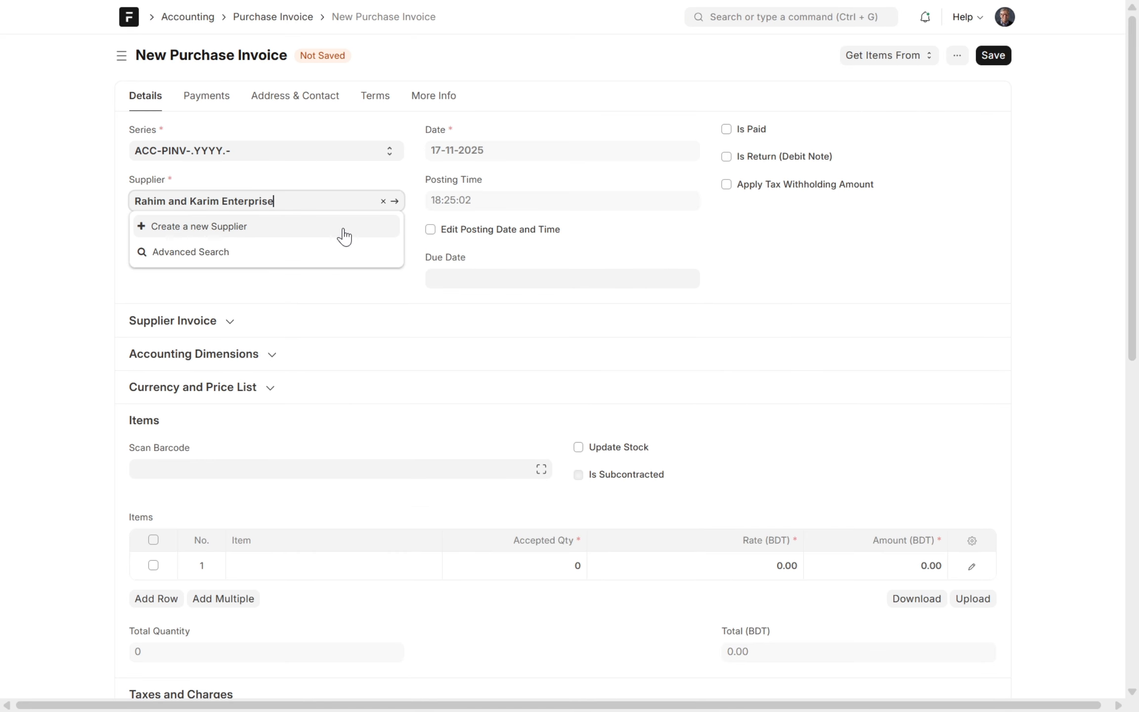
pyautogui.click(343, 230)
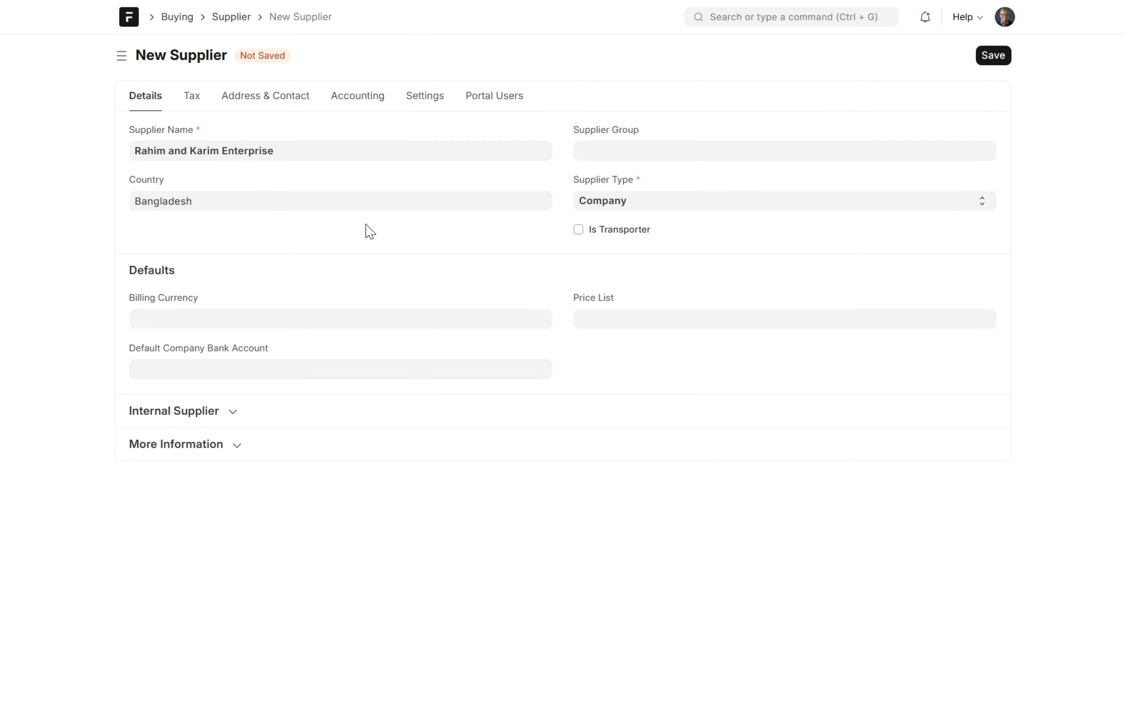
pyautogui.hotkey('ctrl', 's')
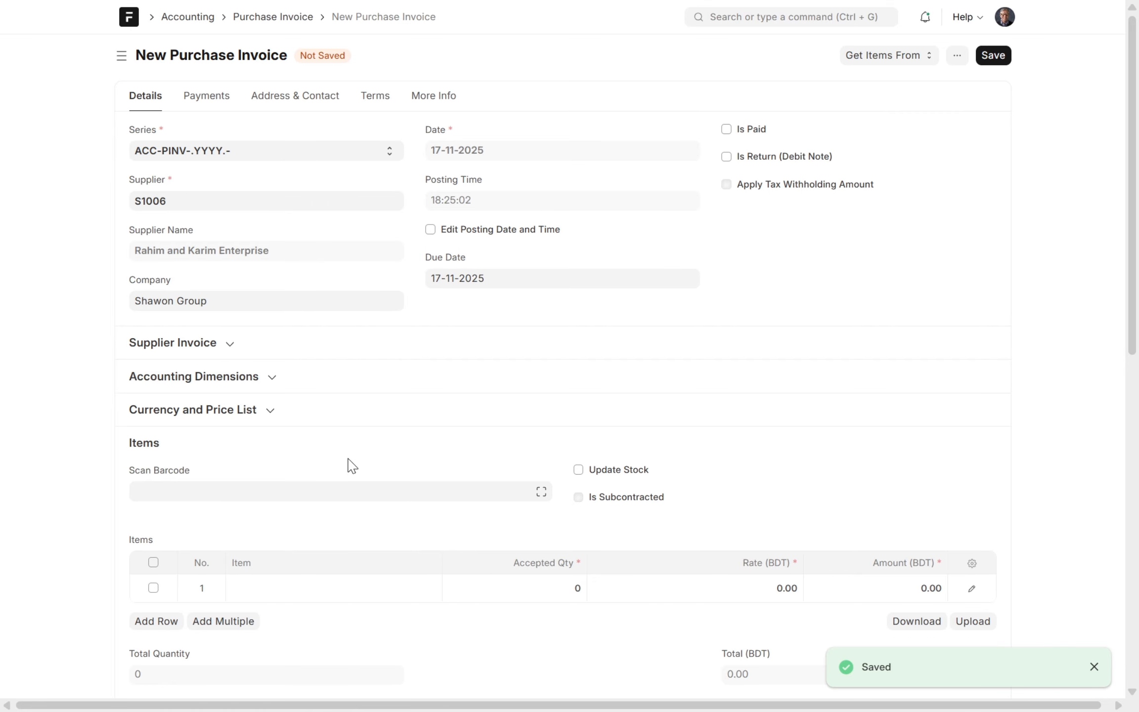
# Fill the first invoice item row with Cement (045), quantity 1000 and rate 500.
pyautogui.scroll(-5, 348, 534)
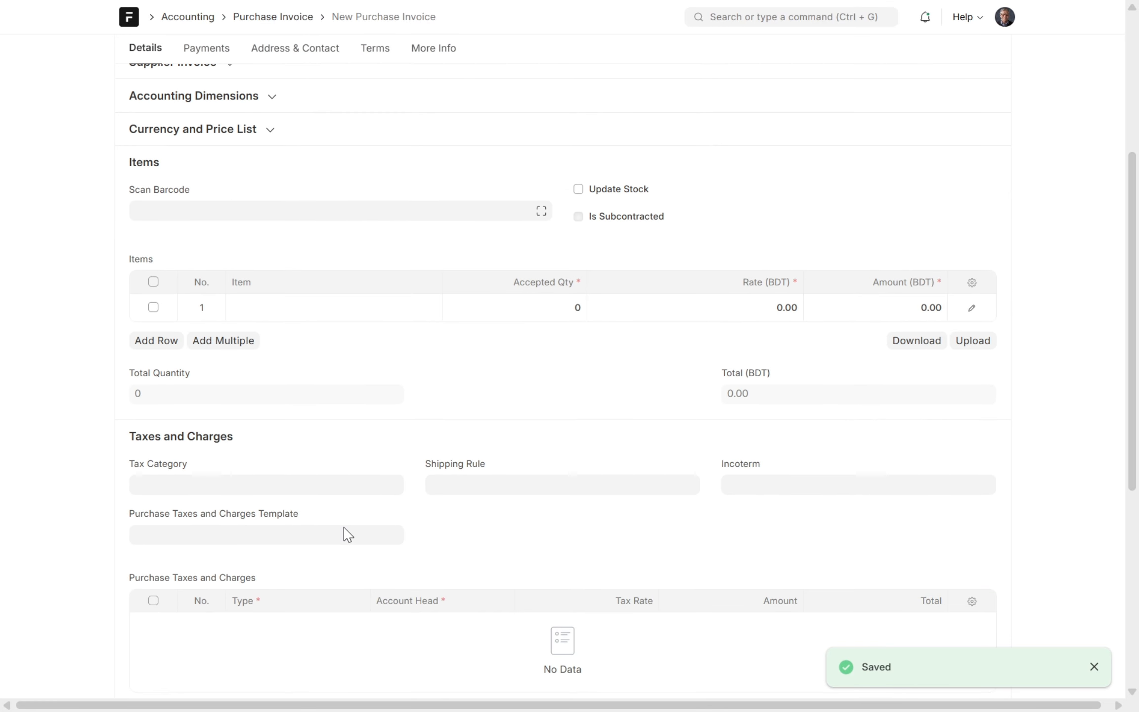
pyautogui.scroll(3, 367, 348)
pyautogui.scroll(-1, 366, 348)
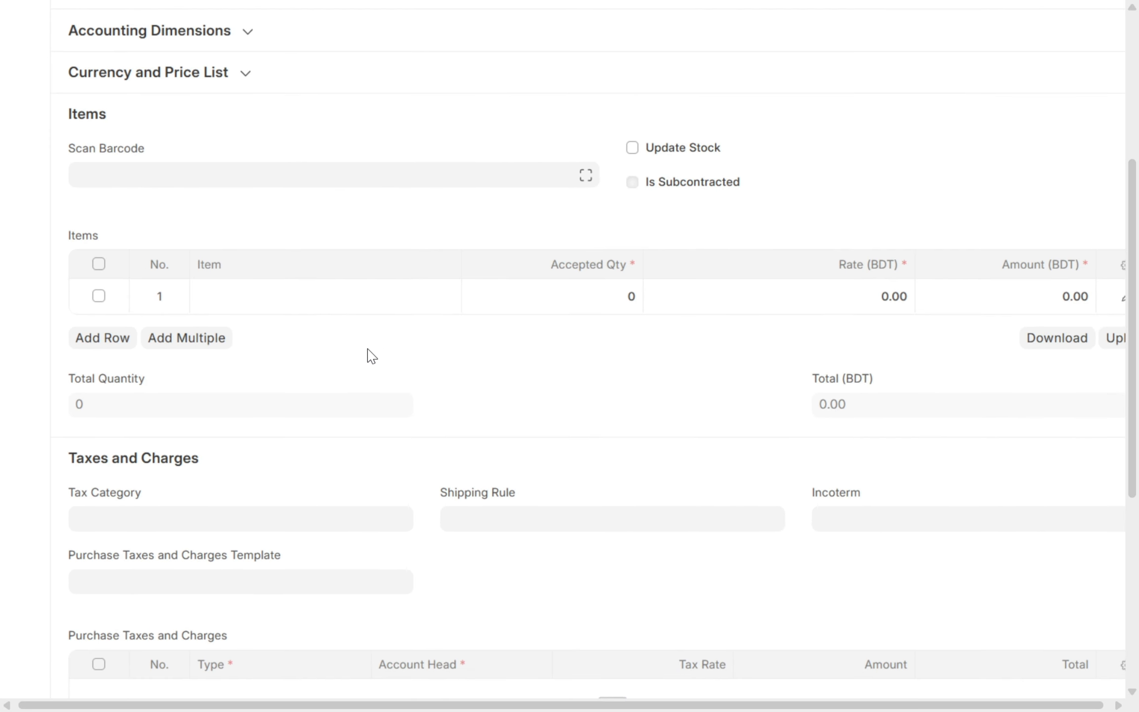
pyautogui.click(342, 291)
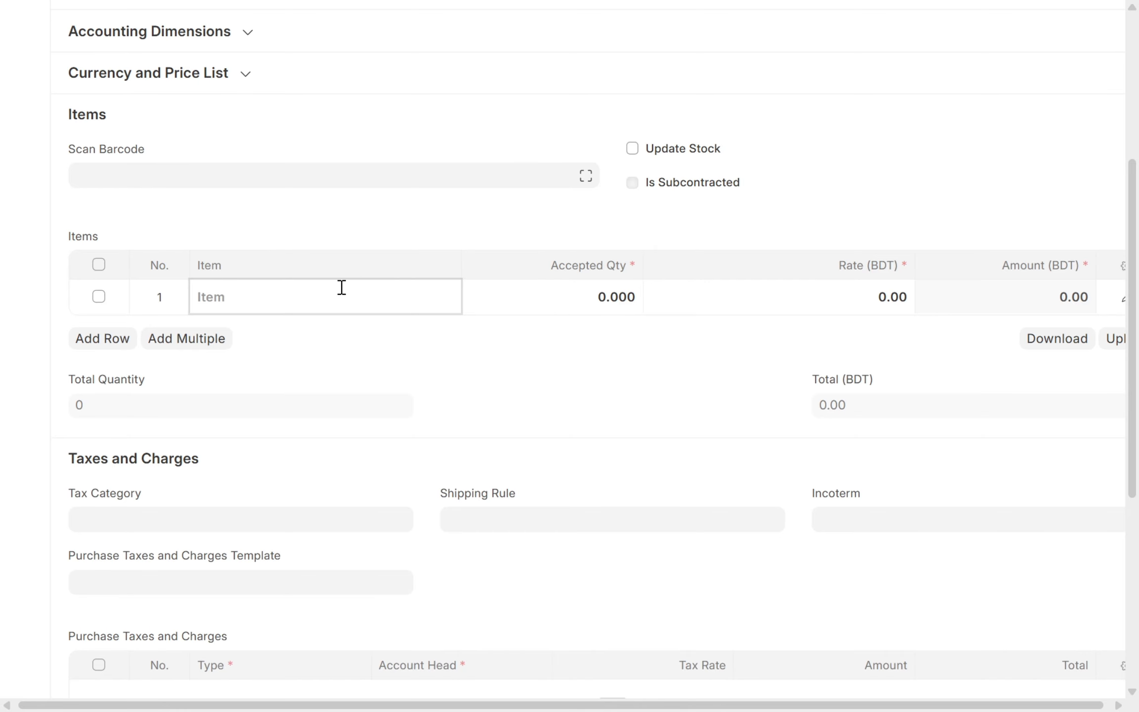
pyautogui.write('ceme')
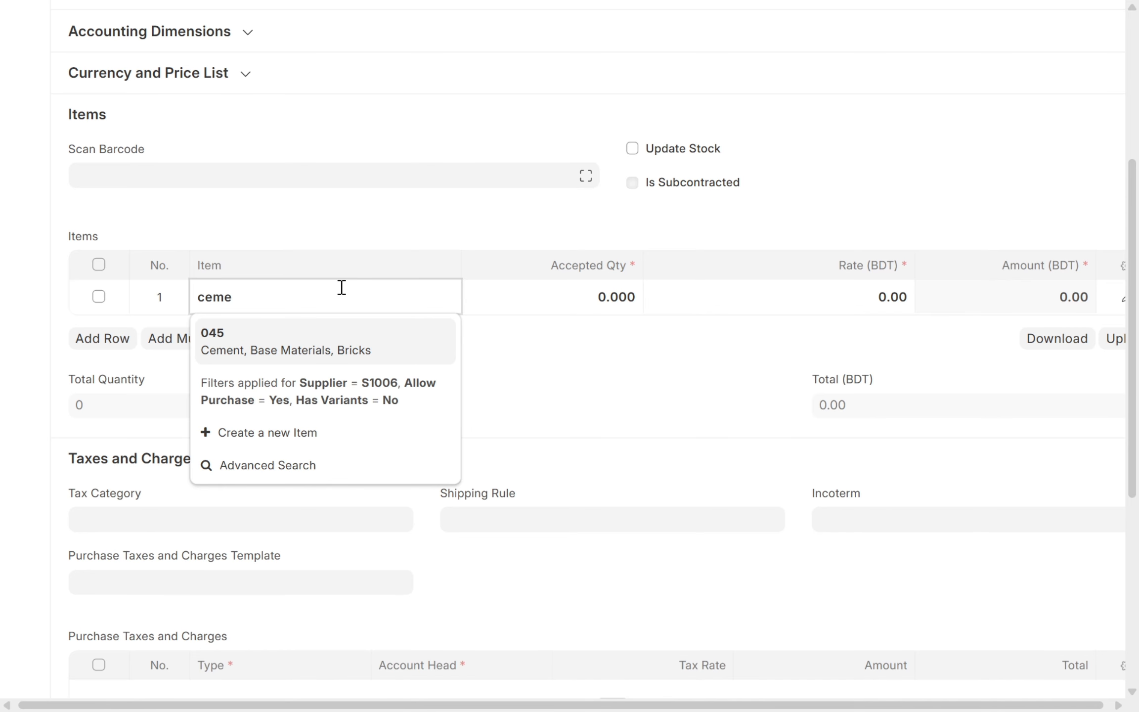
pyautogui.press('Tab')
pyautogui.write('1000')
pyautogui.press('Tab')
pyautogui.write('500')
pyautogui.press('Tab')
# Add Sand (043) as the second invoice item with quantity 2000, keeping its default rate.
pyautogui.write('043')
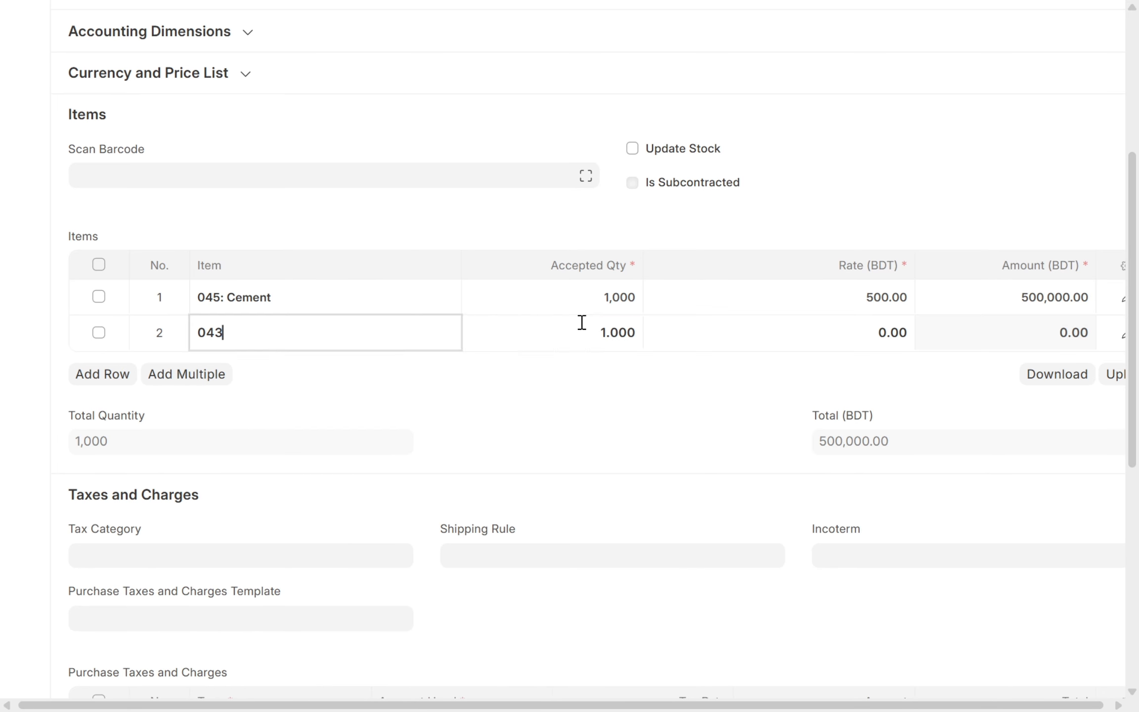
pyautogui.press('Tab')
pyautogui.write('2000')
pyautogui.press('Tab')
pyautogui.press('Tab')
# Add Rod in Ton (044) as the third invoice item with quantity 100 and rate 85000.
pyautogui.write('044')
pyautogui.press('Tab')
pyautogui.write('100')
pyautogui.press('Tab')
pyautogui.write('85000')
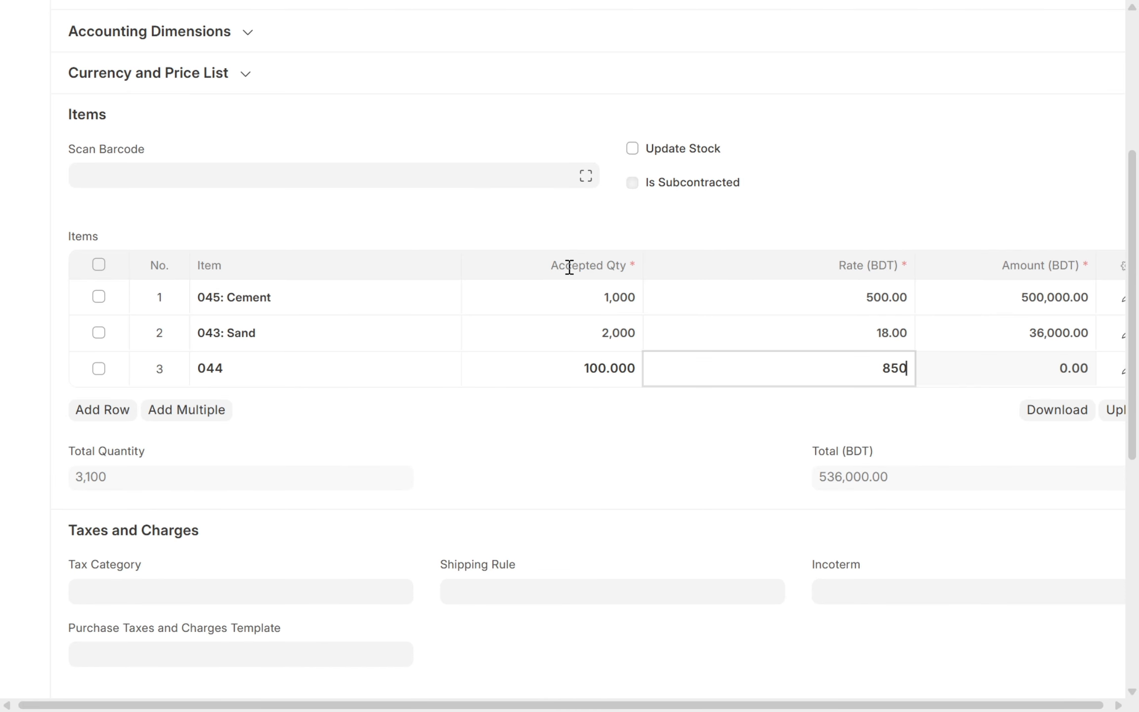
pyautogui.press('Tab')
# Add Bricks (042) as the fourth invoice item with quantity 100000, and delete the empty fifth row.
pyautogui.press('Return')
pyautogui.write('bric')
pyautogui.press('Tab')
pyautogui.write('100000')
pyautogui.press('Tab')
pyautogui.press('Tab')
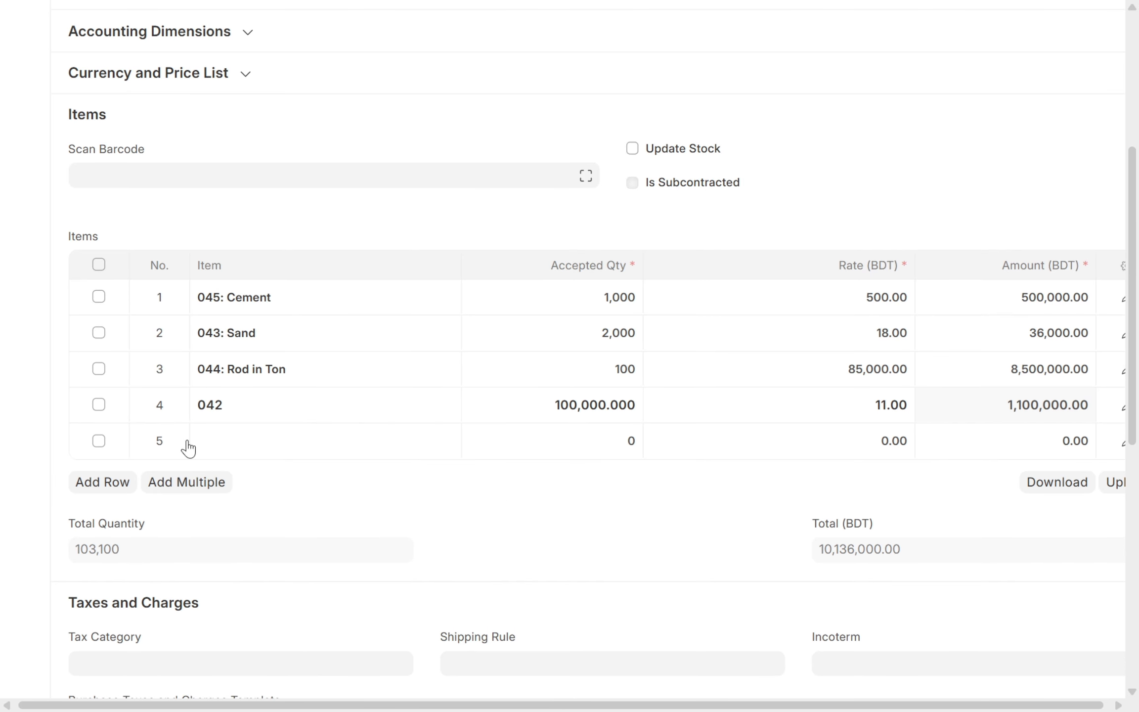
pyautogui.click(99, 440)
pyautogui.click(94, 482)
# Set the invoice's Project accounting dimension to Green Residency Tower.
pyautogui.scroll(-3, 542, 324)
pyautogui.click(500, 145)
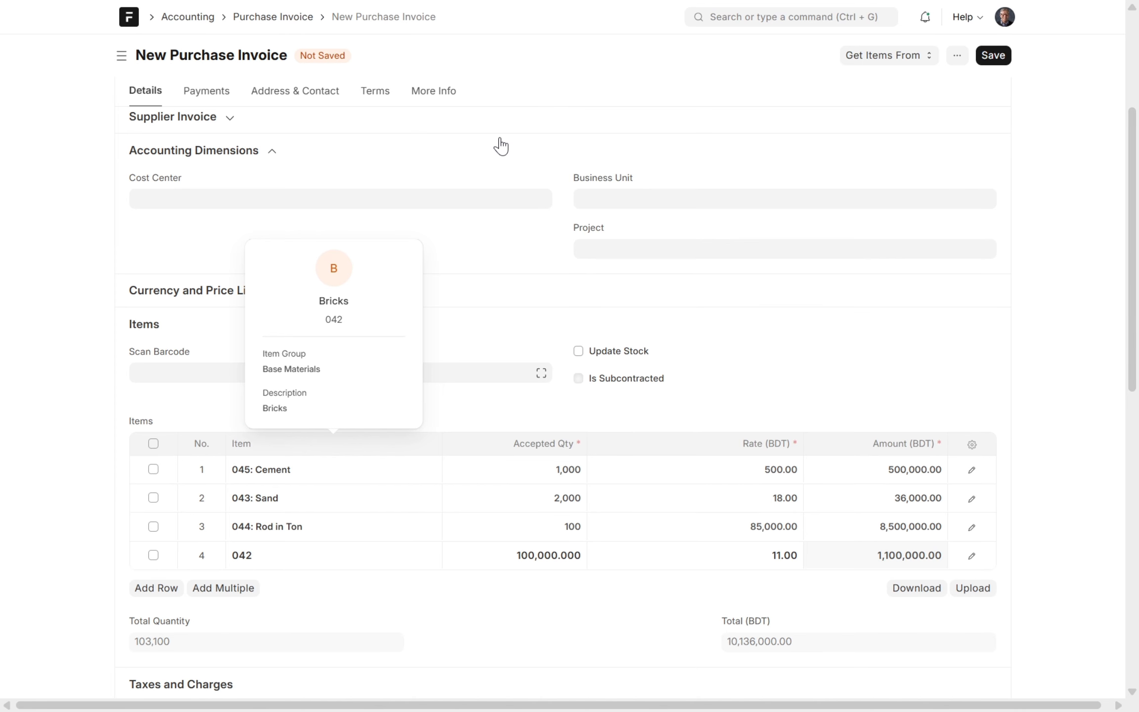
pyautogui.click(624, 242)
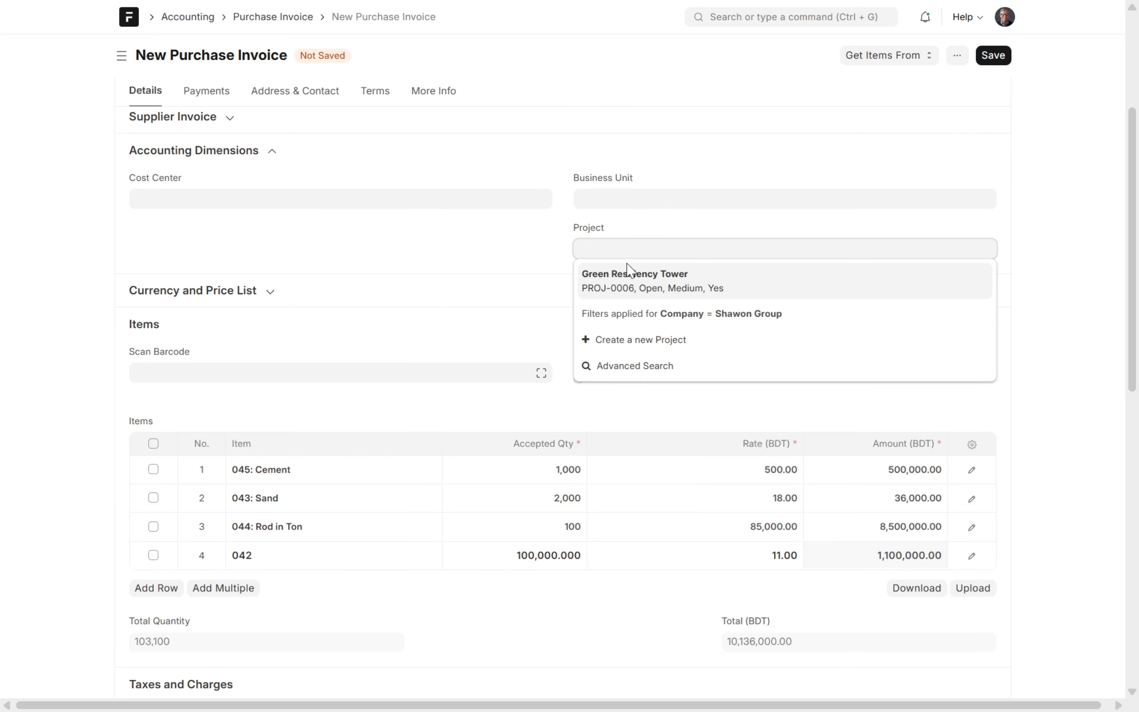
pyautogui.click(632, 296)
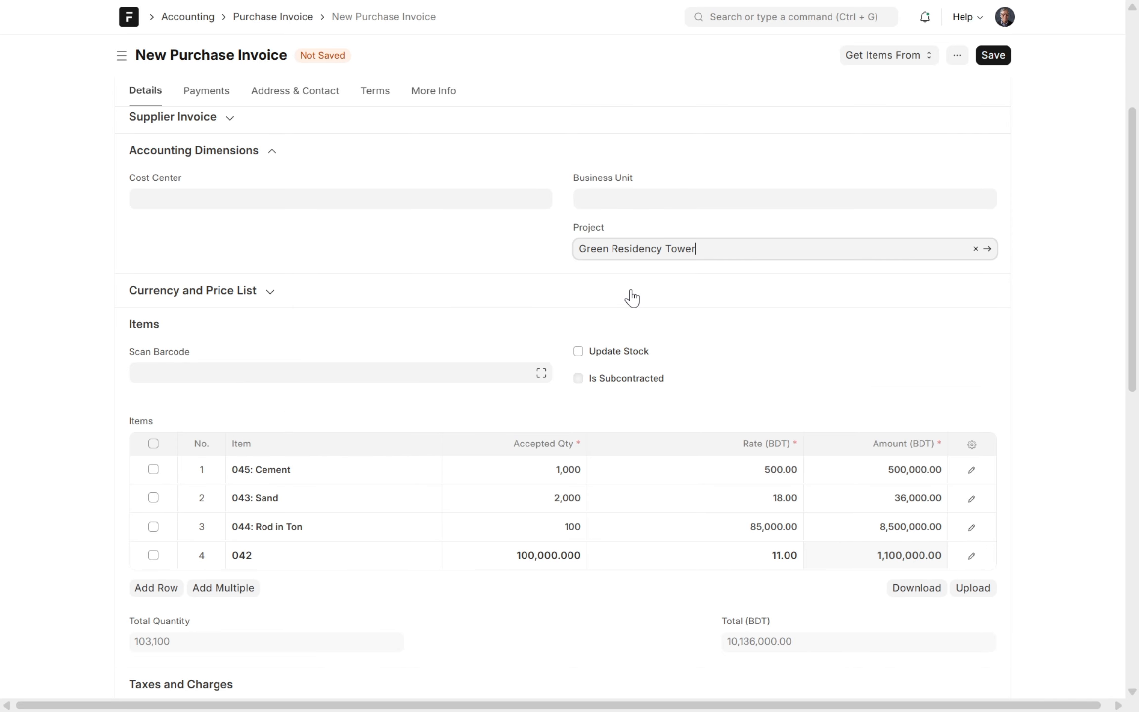
# Add a purchase charge row of type Actual with account head Freight and Forwarding Charges - ABC.
pyautogui.scroll(-2, 950, 341)
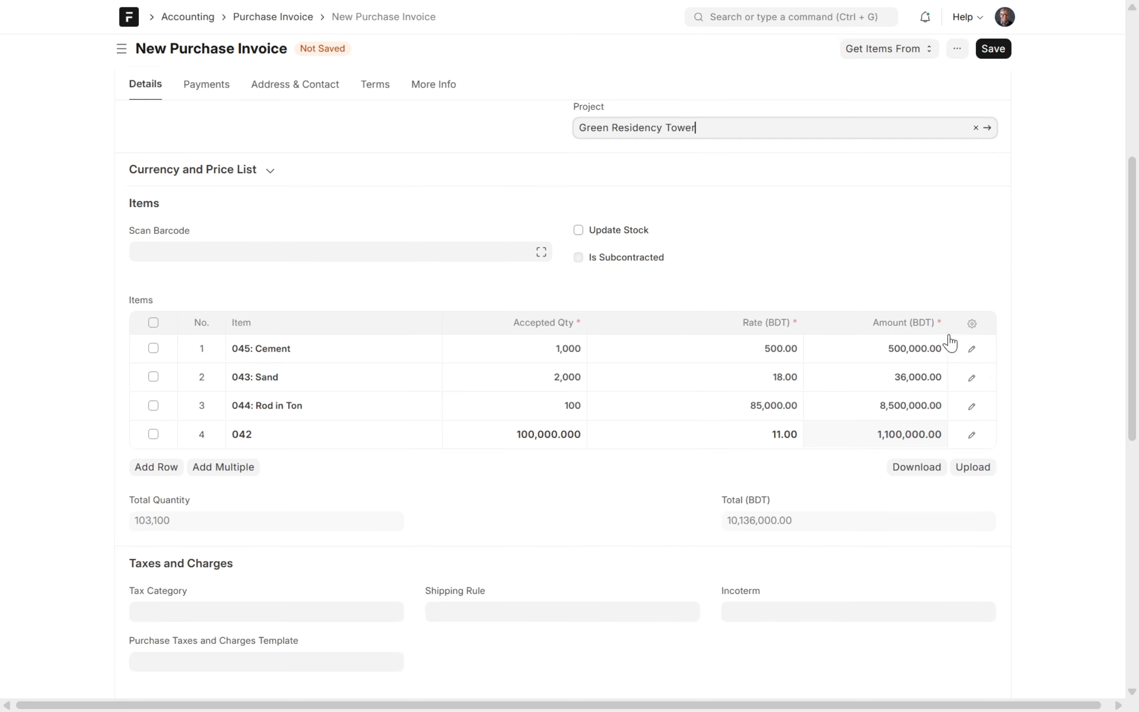
pyautogui.scroll(-5, 949, 341)
pyautogui.click(166, 566)
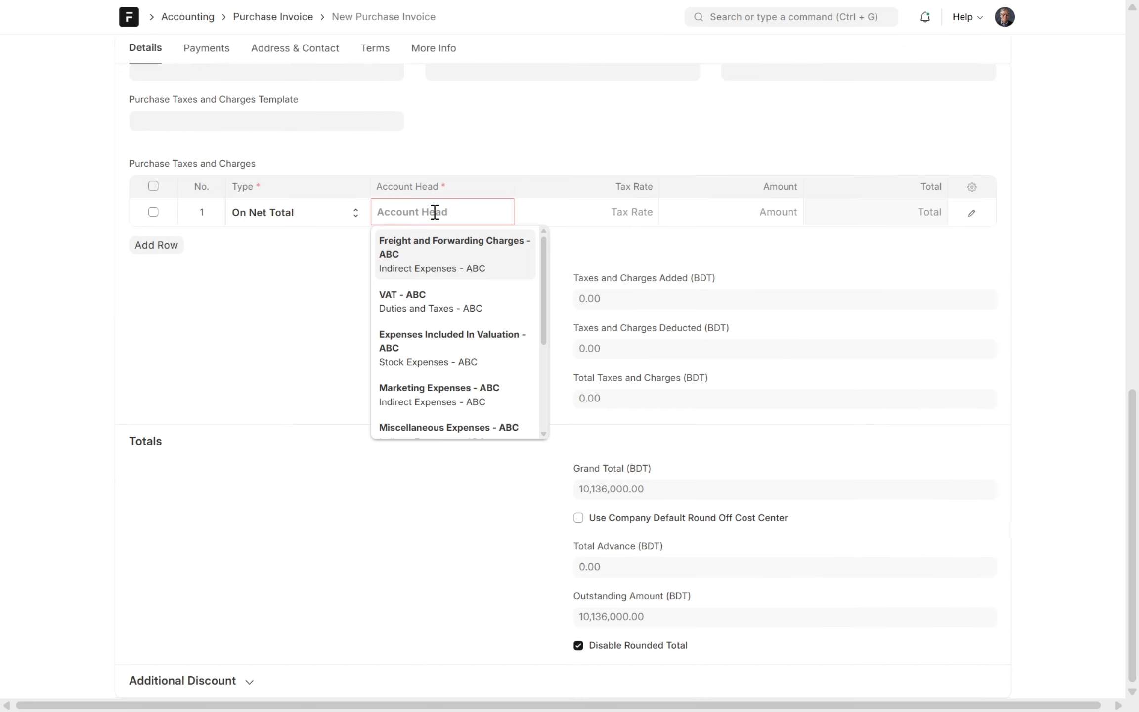
pyautogui.click(444, 255)
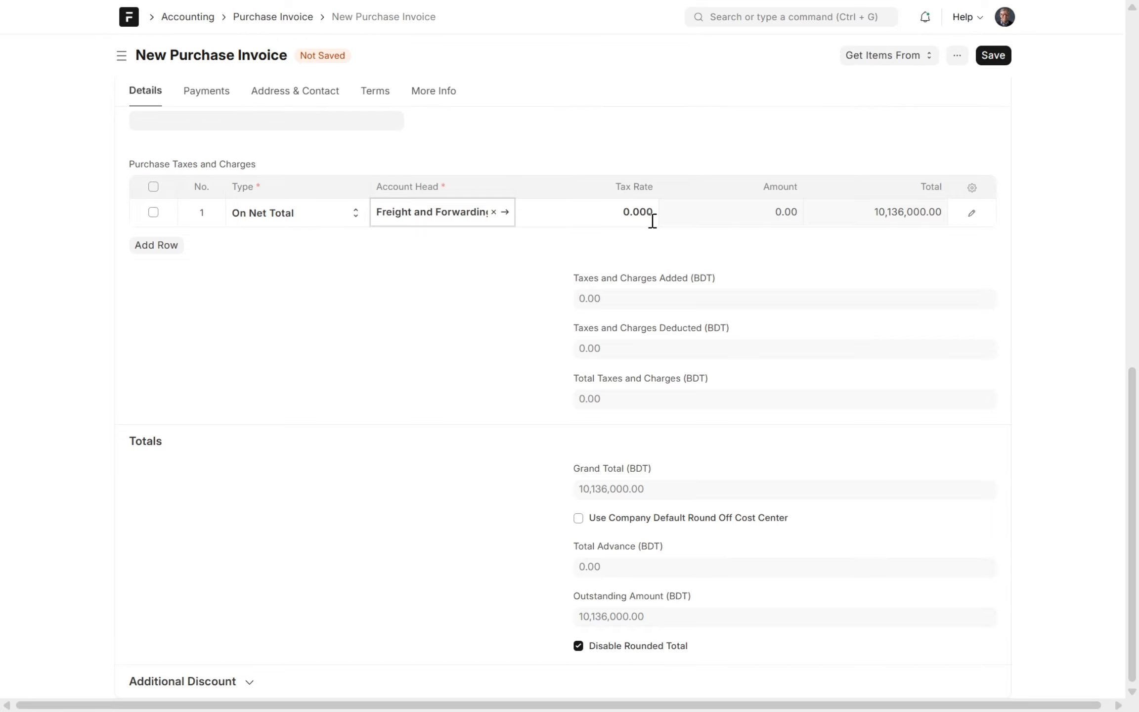
pyautogui.click(623, 221)
pyautogui.scroll(4, 324, 415)
pyautogui.click(324, 416)
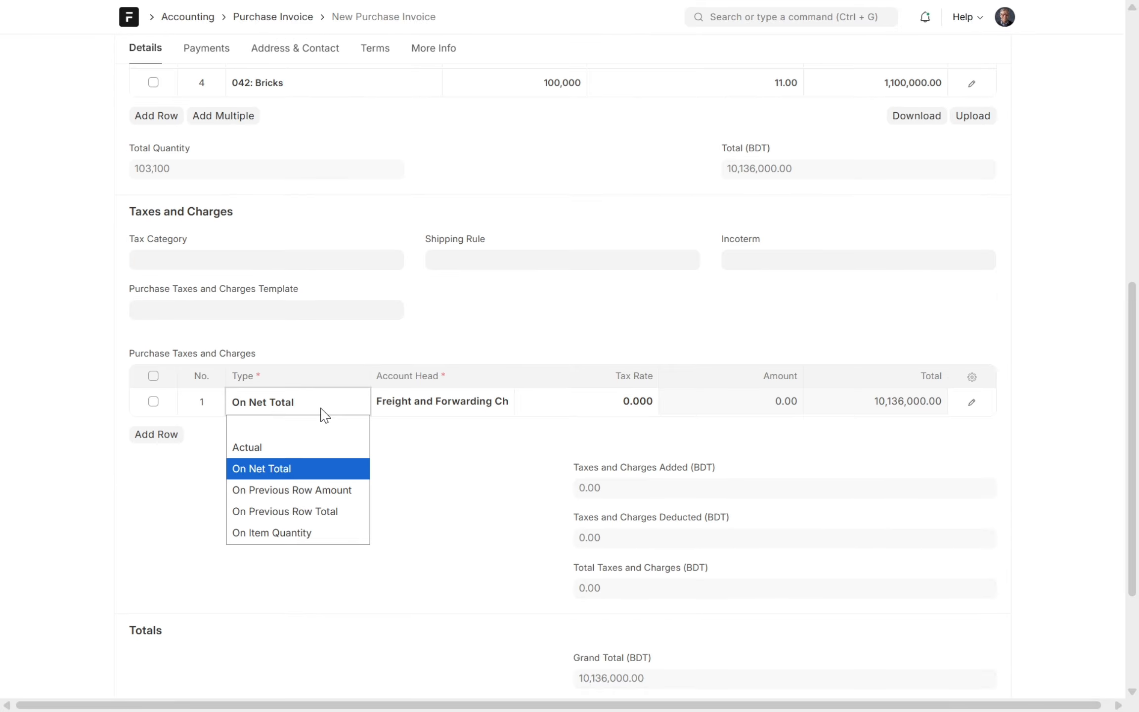
pyautogui.click(299, 460)
pyautogui.click(753, 407)
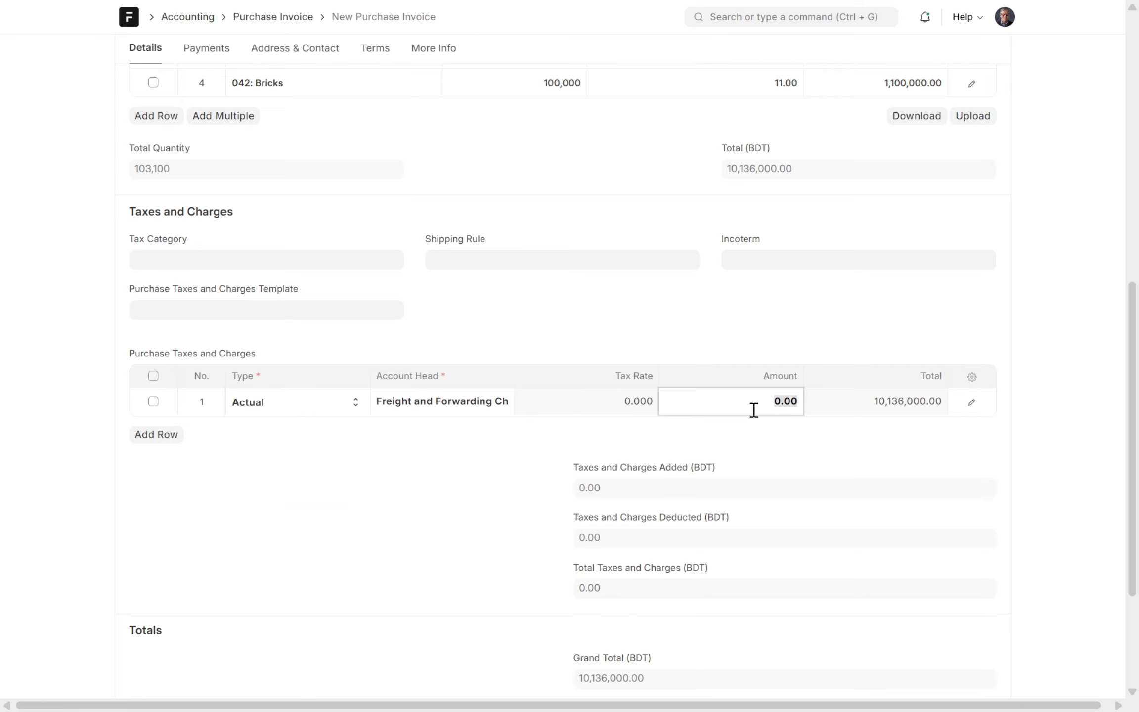
# Enable Update Stock on the purchase invoice and choose an accepted warehouse for the items.
pyautogui.scroll(2, 960, 272)
pyautogui.scroll(3, 959, 274)
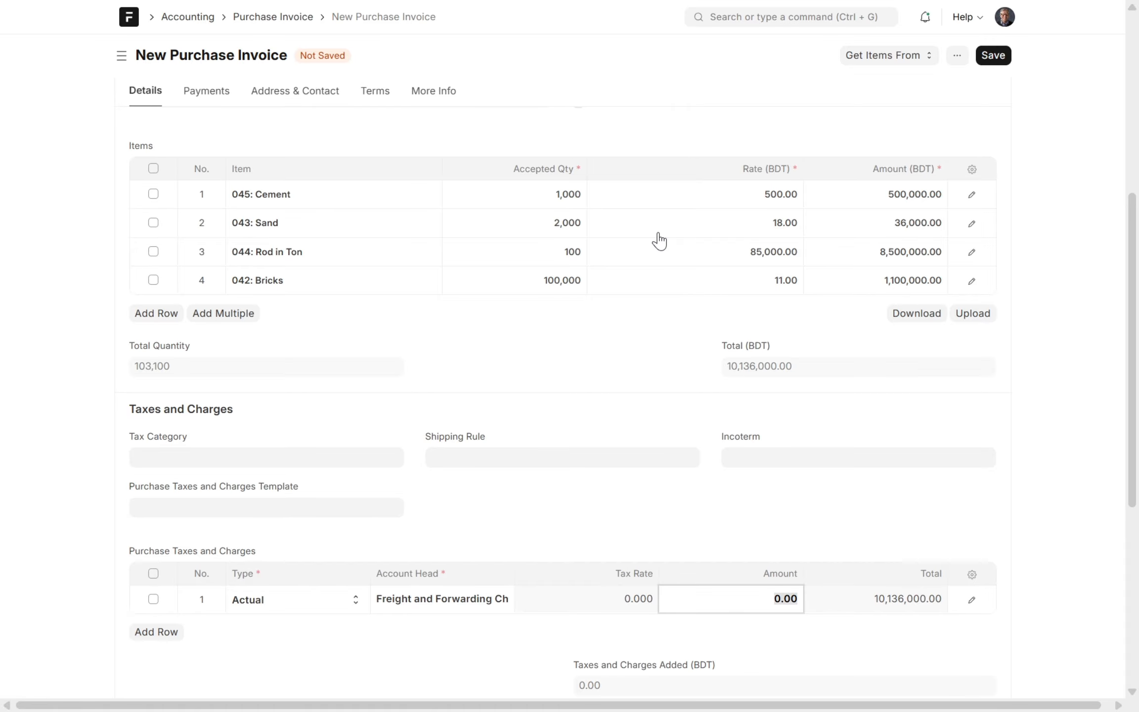
pyautogui.scroll(-1, 659, 242)
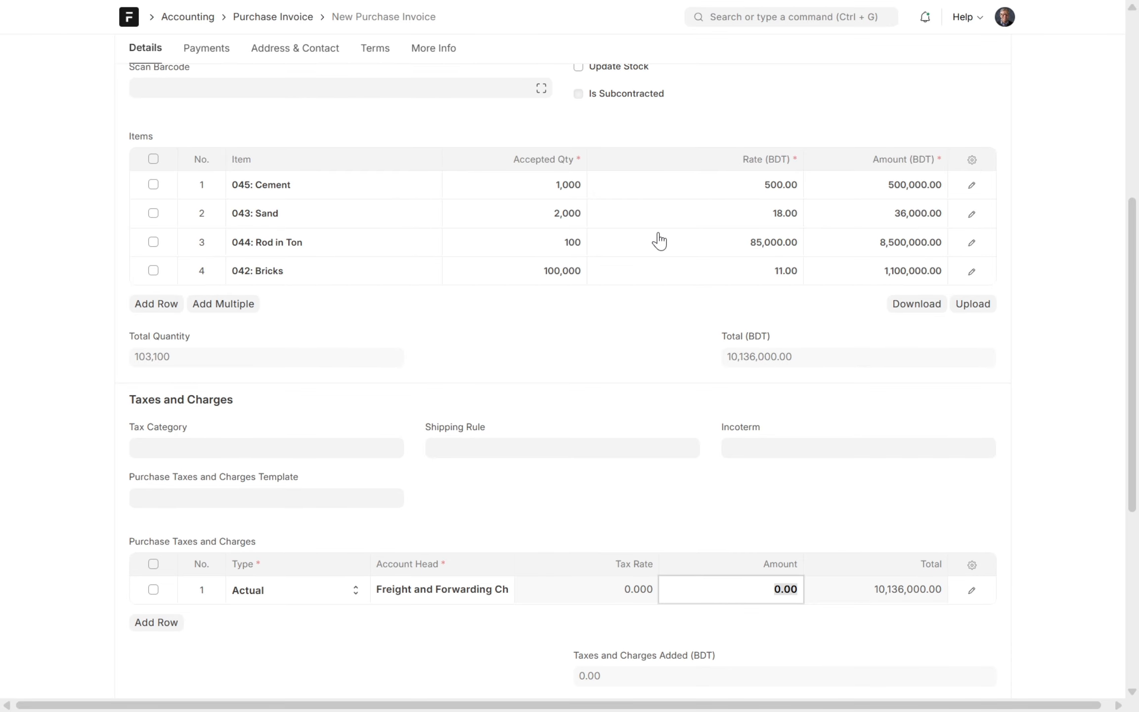
pyautogui.scroll(-1, 659, 241)
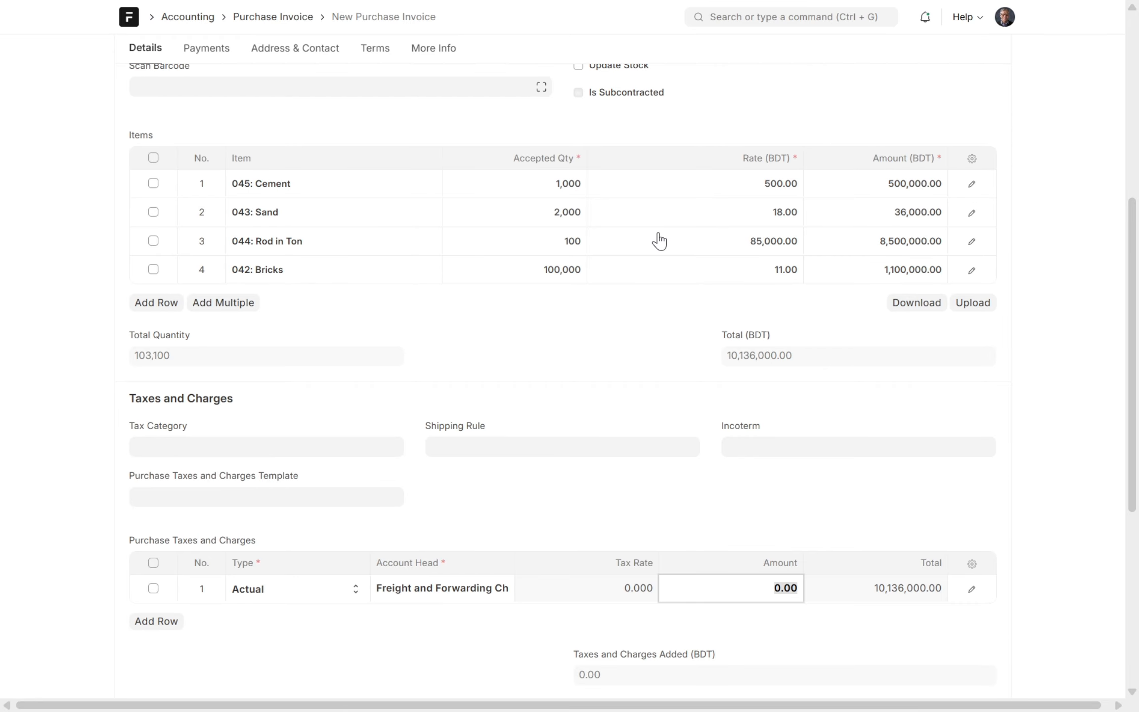
pyautogui.scroll(5, 659, 241)
pyautogui.click(602, 294)
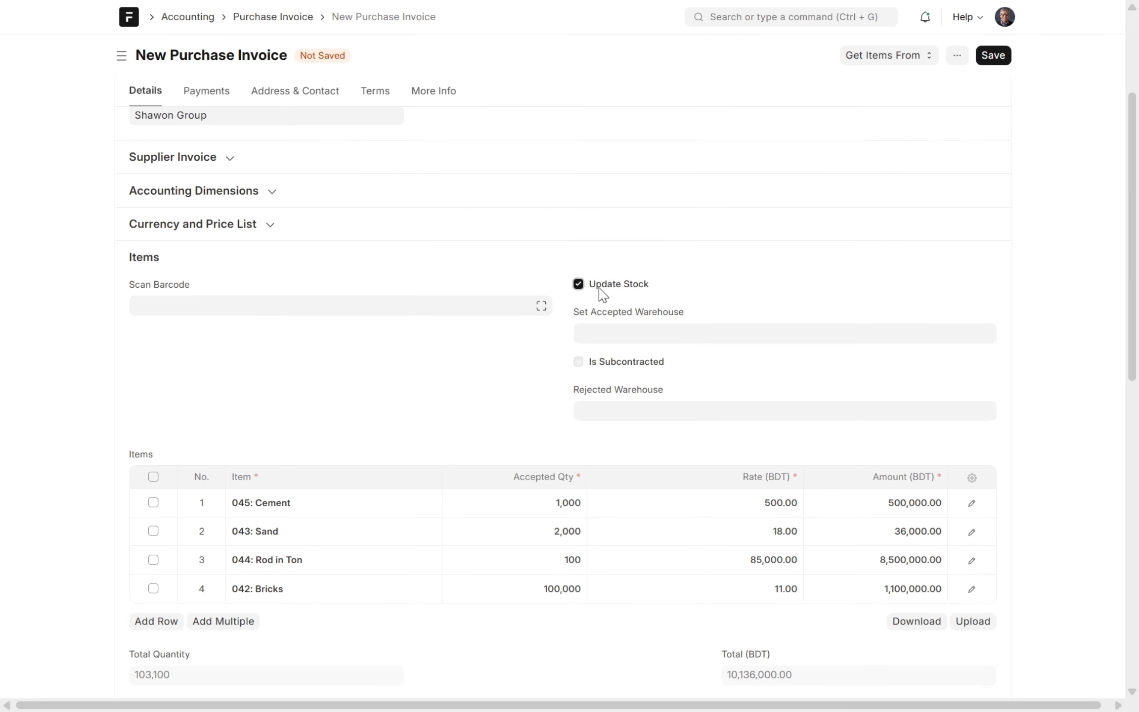
pyautogui.click(672, 333)
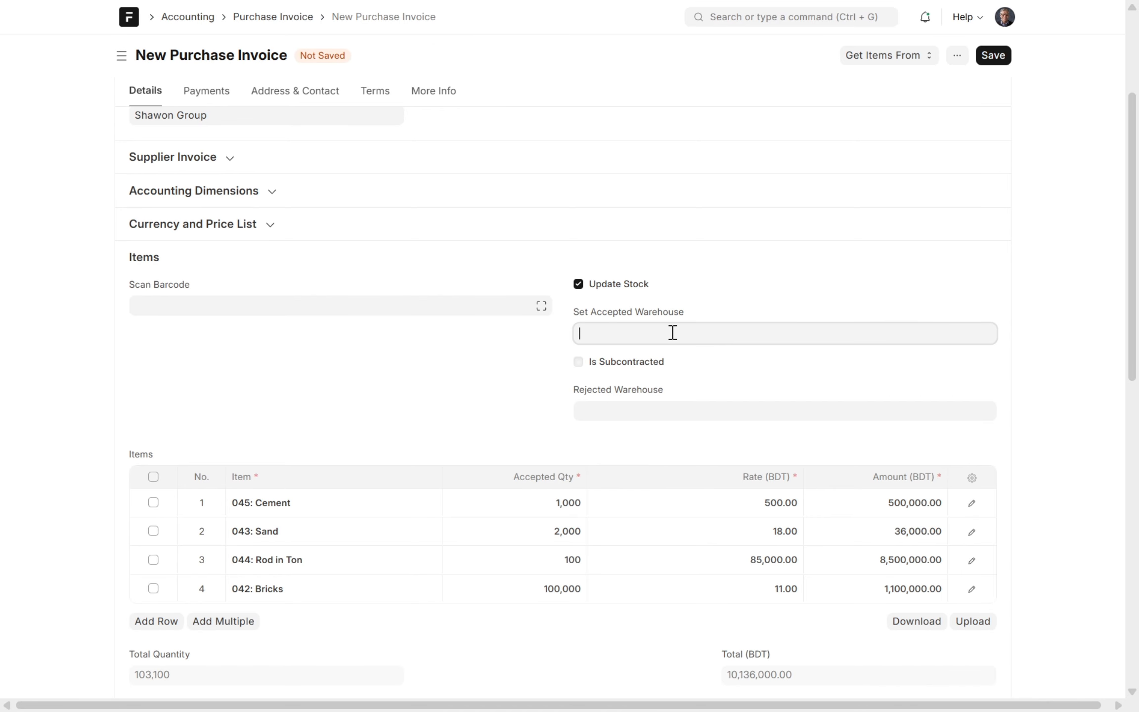
pyautogui.click(663, 462)
pyautogui.scroll(-10, 887, 392)
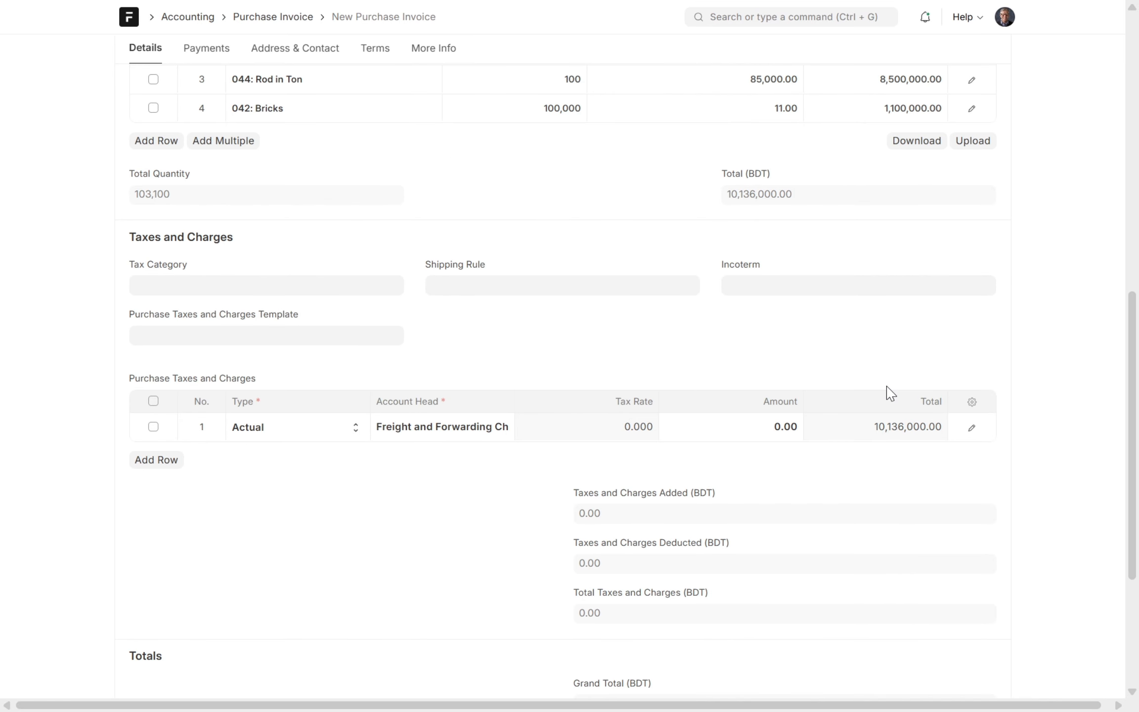
# Set the amount of the Freight and Forwarding Charges row to 5000.
pyautogui.click(752, 430)
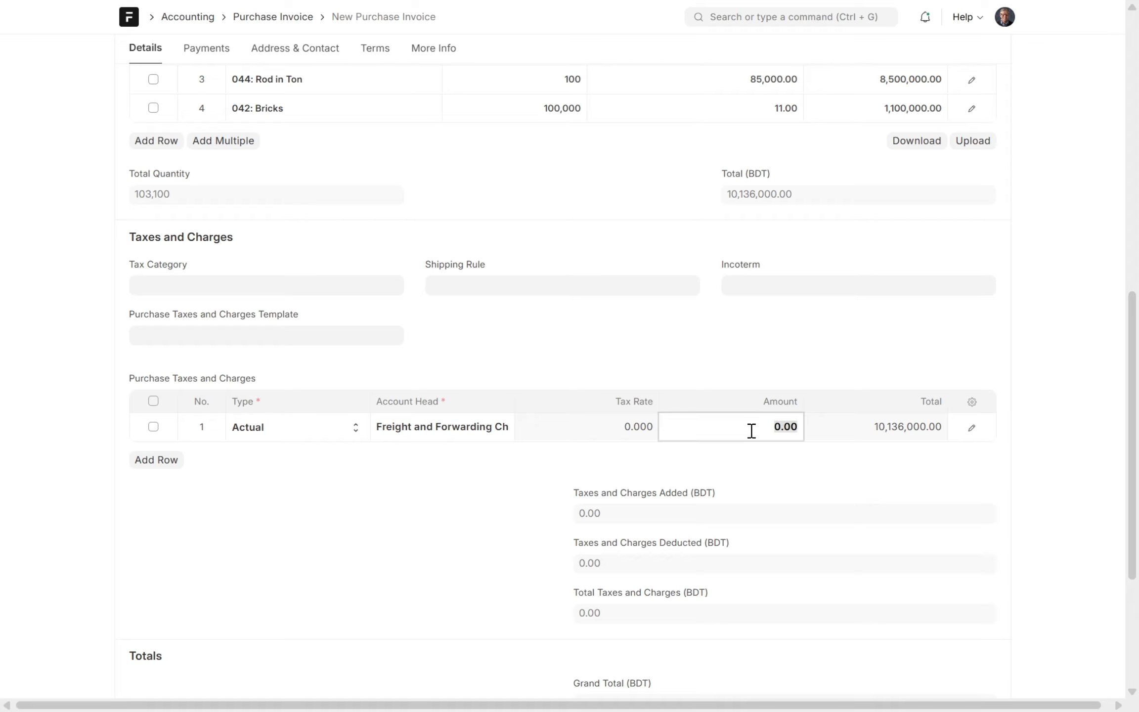
pyautogui.write('5000')
pyautogui.click(1093, 361)
# Enable editing of the posting date and time, and set the invoice date to 01-02-2025.
pyautogui.scroll(7, 1096, 362)
pyautogui.scroll(5, 1097, 363)
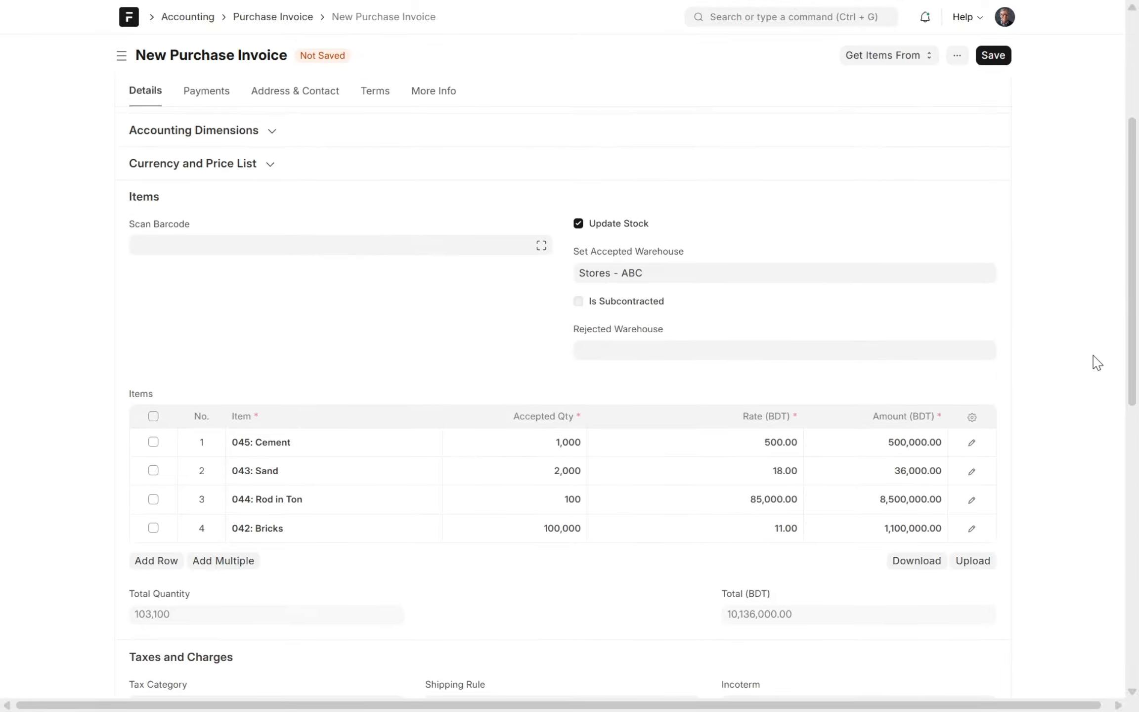
pyautogui.click(809, 312)
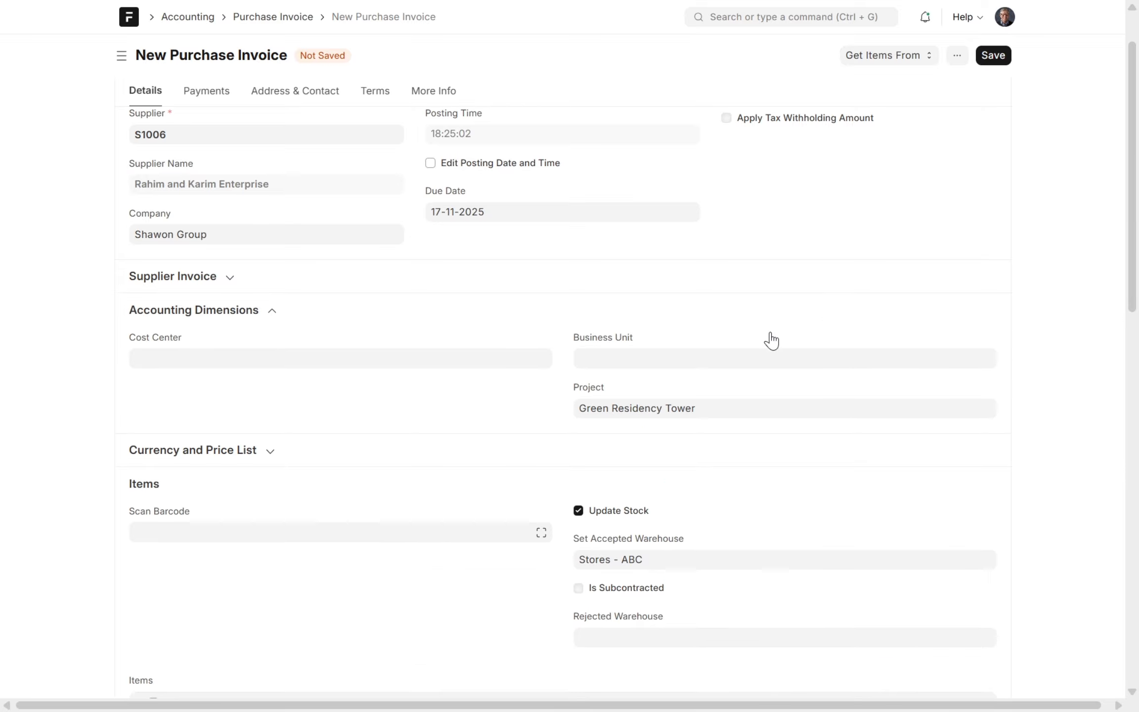
pyautogui.scroll(2, 764, 412)
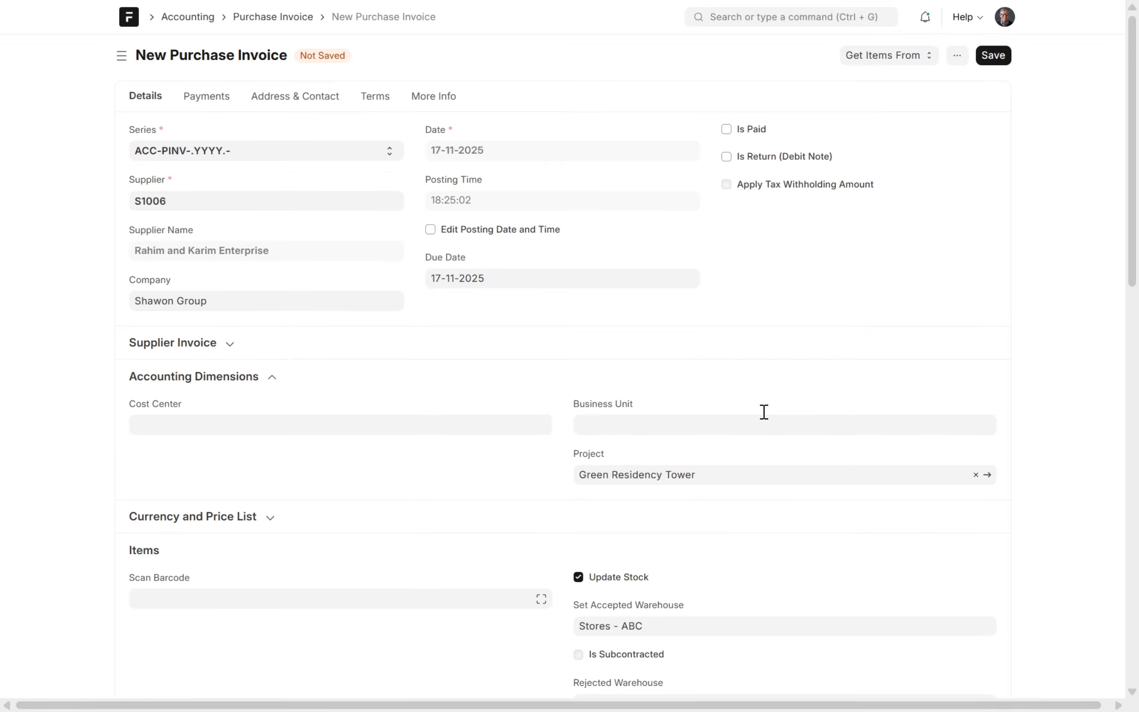
pyautogui.click(496, 234)
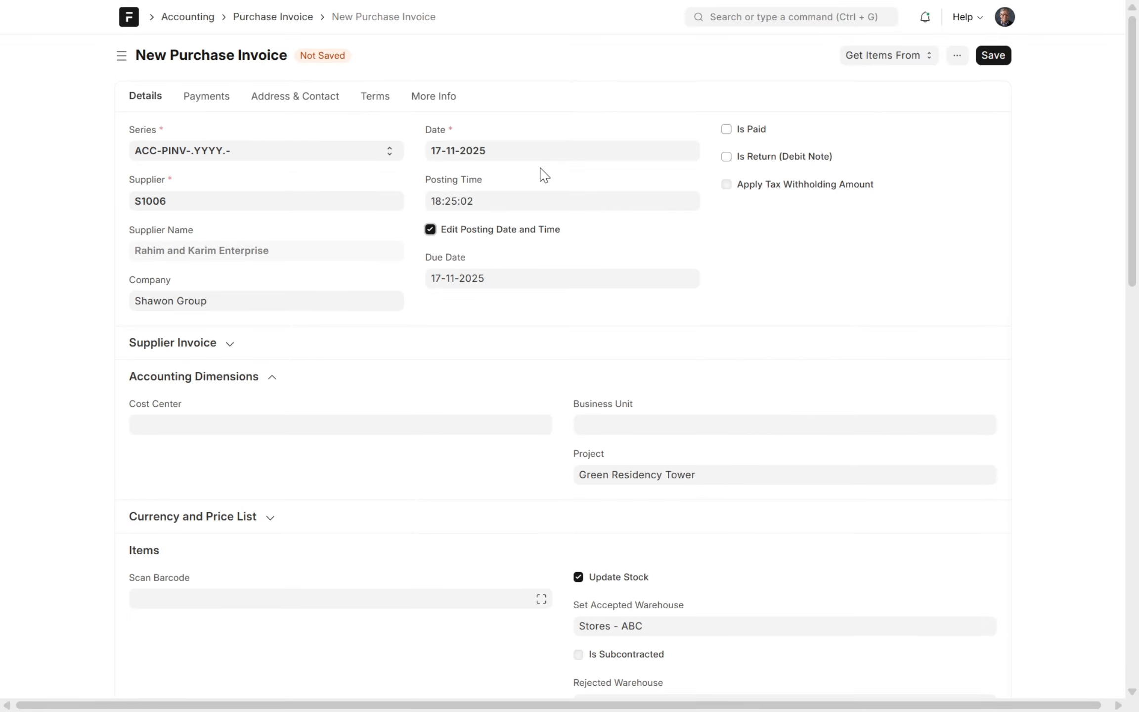
pyautogui.click(546, 149)
pyautogui.click(588, 233)
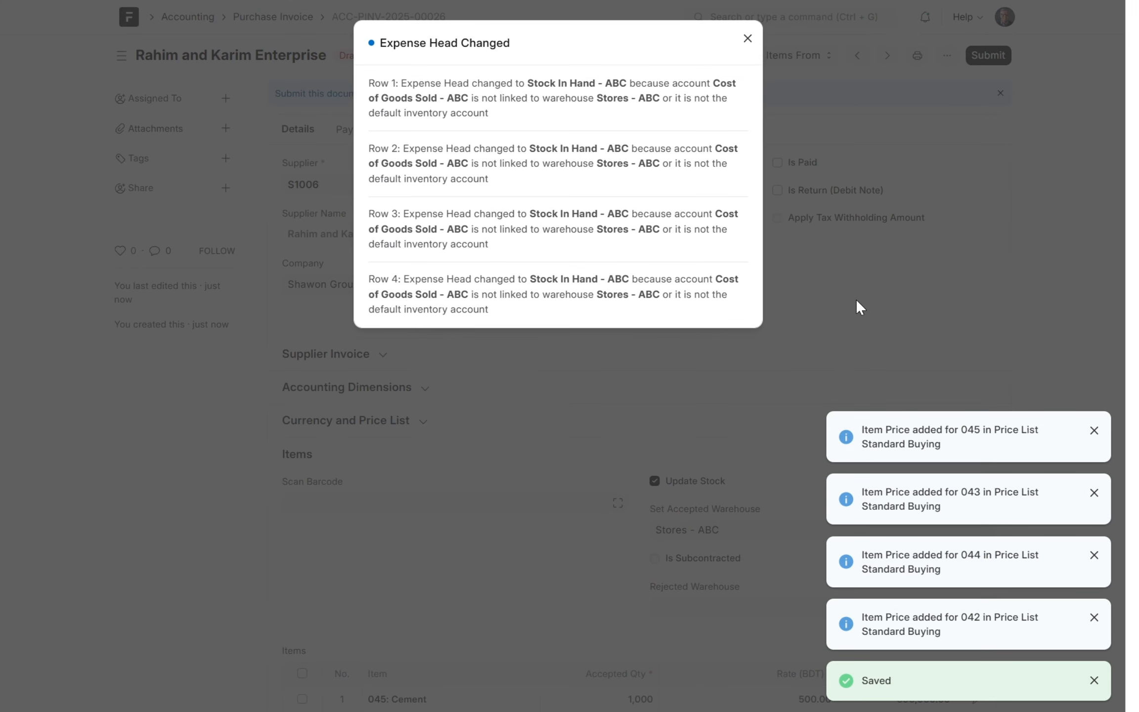
# Dismiss the expense head notice, and submit the saved purchase invoice permanently.
pyautogui.click(857, 300)
pyautogui.hotkey('ctrl', 's')
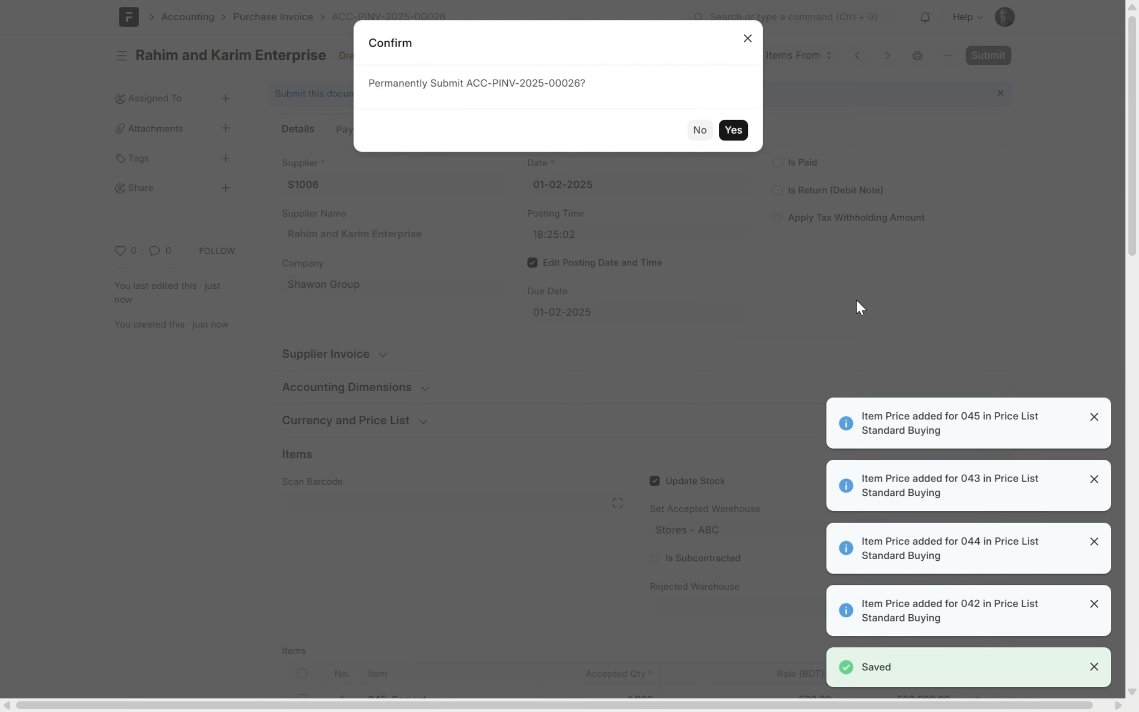
pyautogui.press('Return')
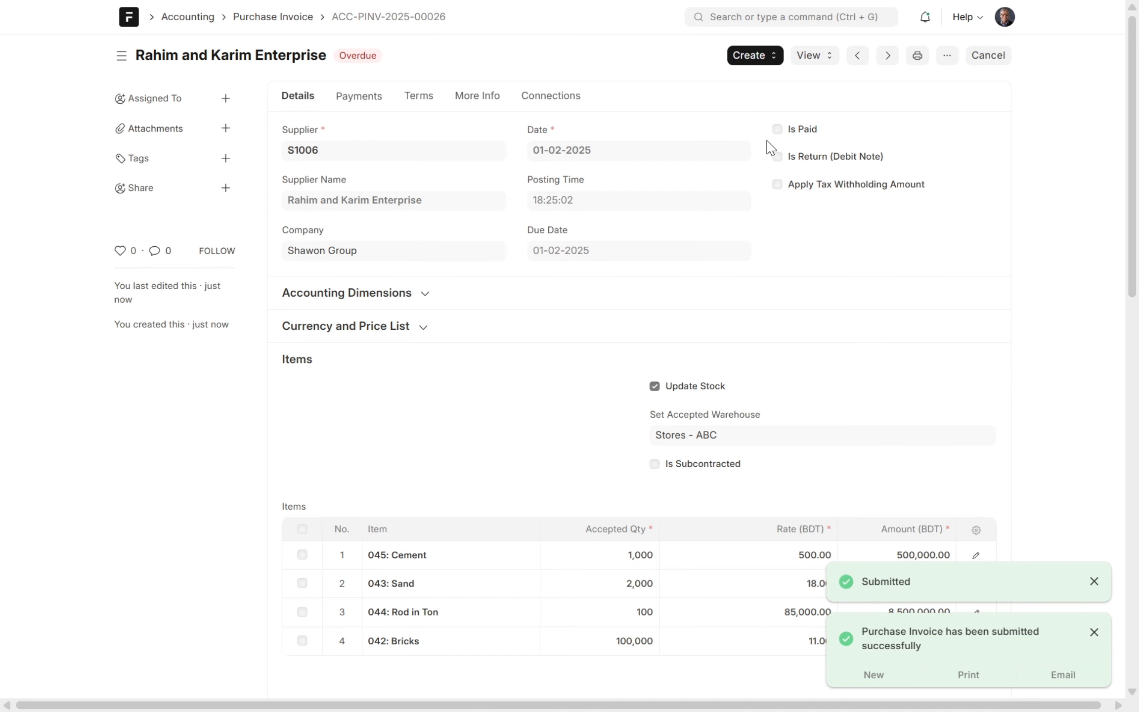
# Create a payment entry from the purchase invoice with Cash as mode of payment and a paid amount of 900000.
pyautogui.click(766, 69)
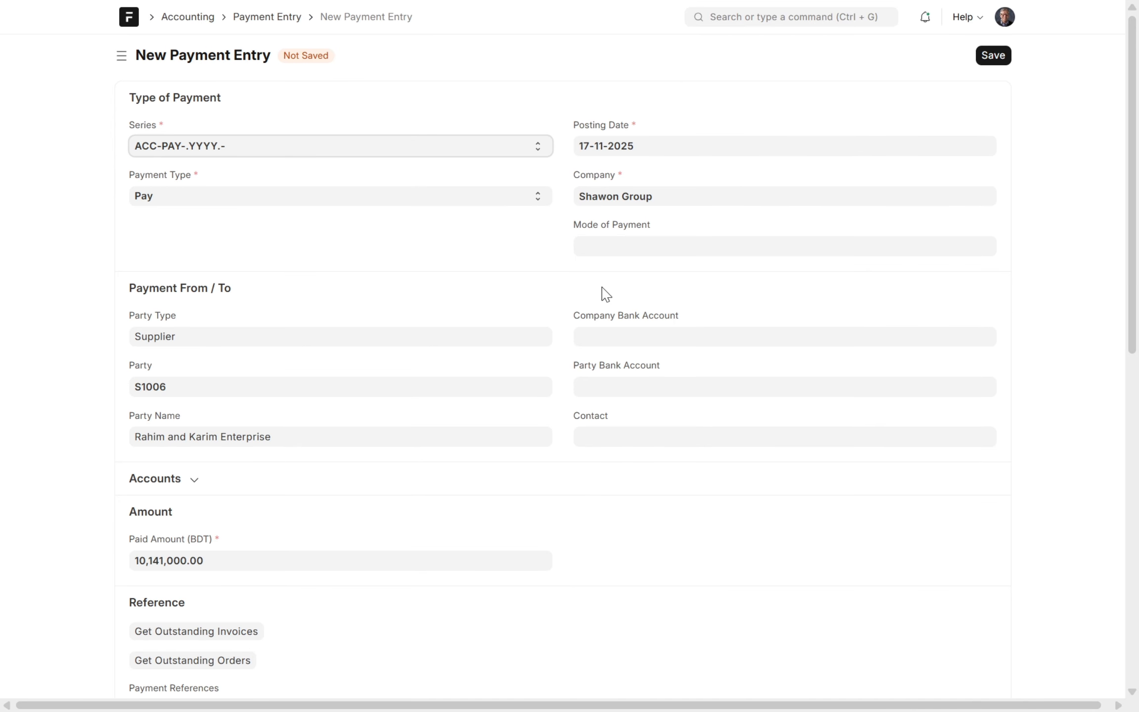
pyautogui.scroll(-3, 417, 384)
pyautogui.click(408, 392)
pyautogui.write('90000')
pyautogui.click(619, 386)
pyautogui.click(453, 394)
pyautogui.write('900000')
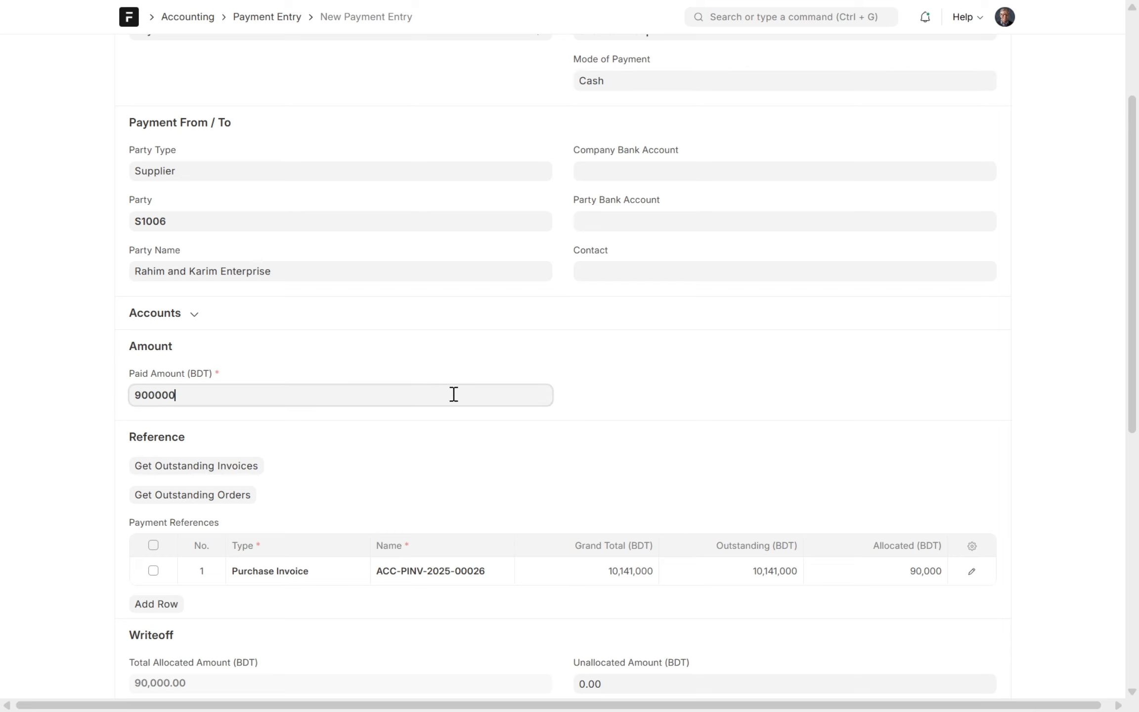
pyautogui.click(643, 395)
# Save and submit the payment entry, and return to the purchase invoice.
pyautogui.scroll(-1, 782, 513)
pyautogui.hotkey('ctrl', 's')
pyautogui.hotkey('ctrl', 's')
pyautogui.hotkey('ctrl', 's')
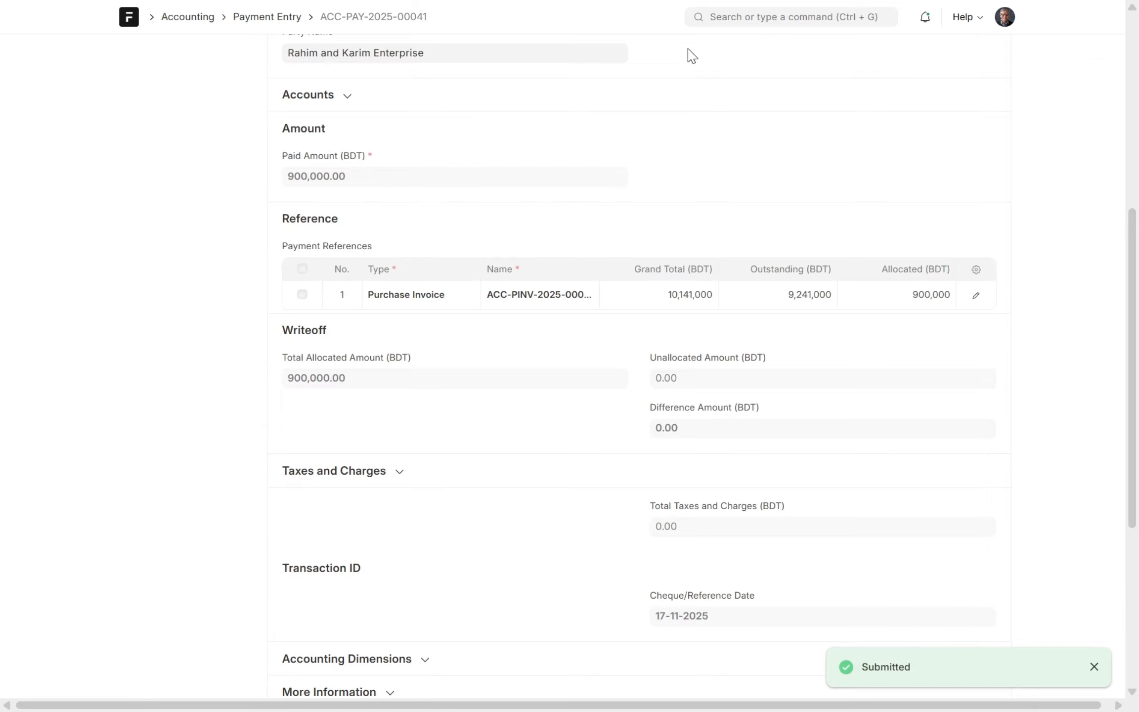
pyautogui.hscroll(-5, 447, 216)
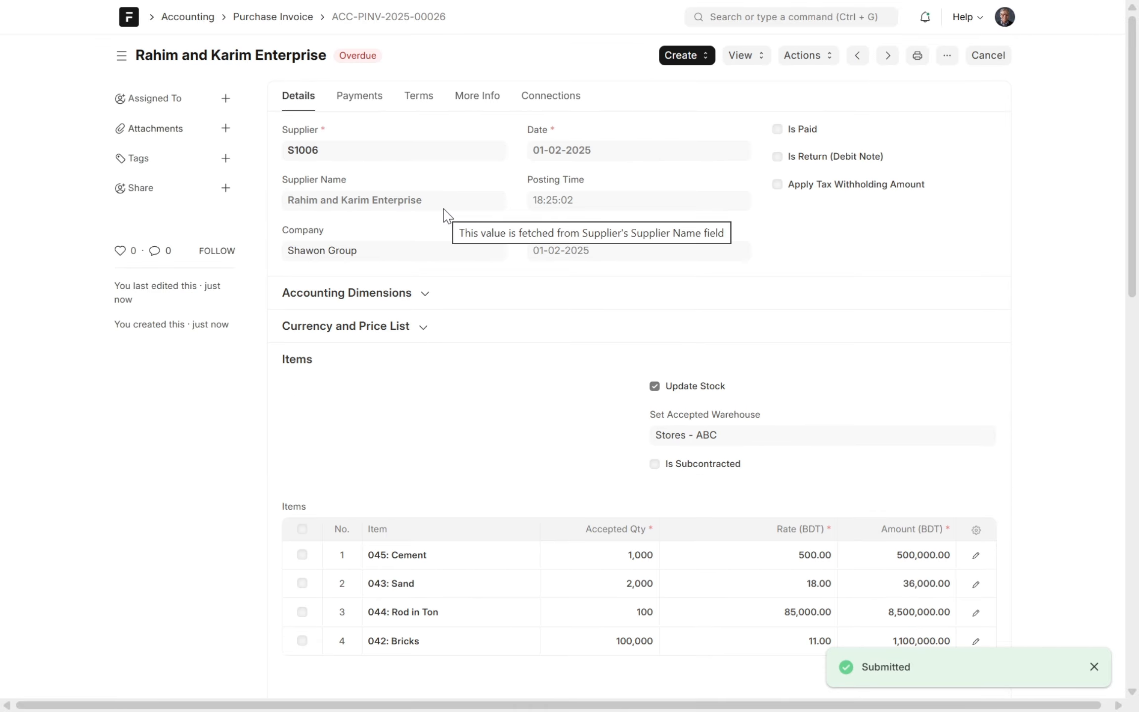
pyautogui.click(947, 56)
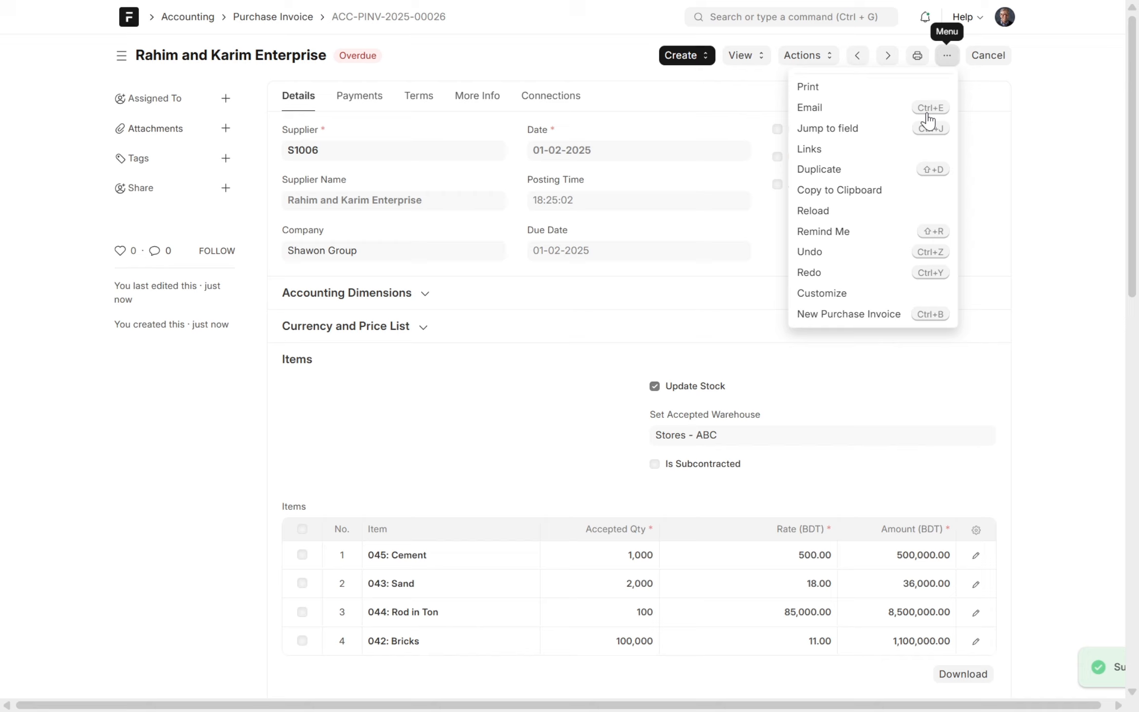
pyautogui.click(861, 224)
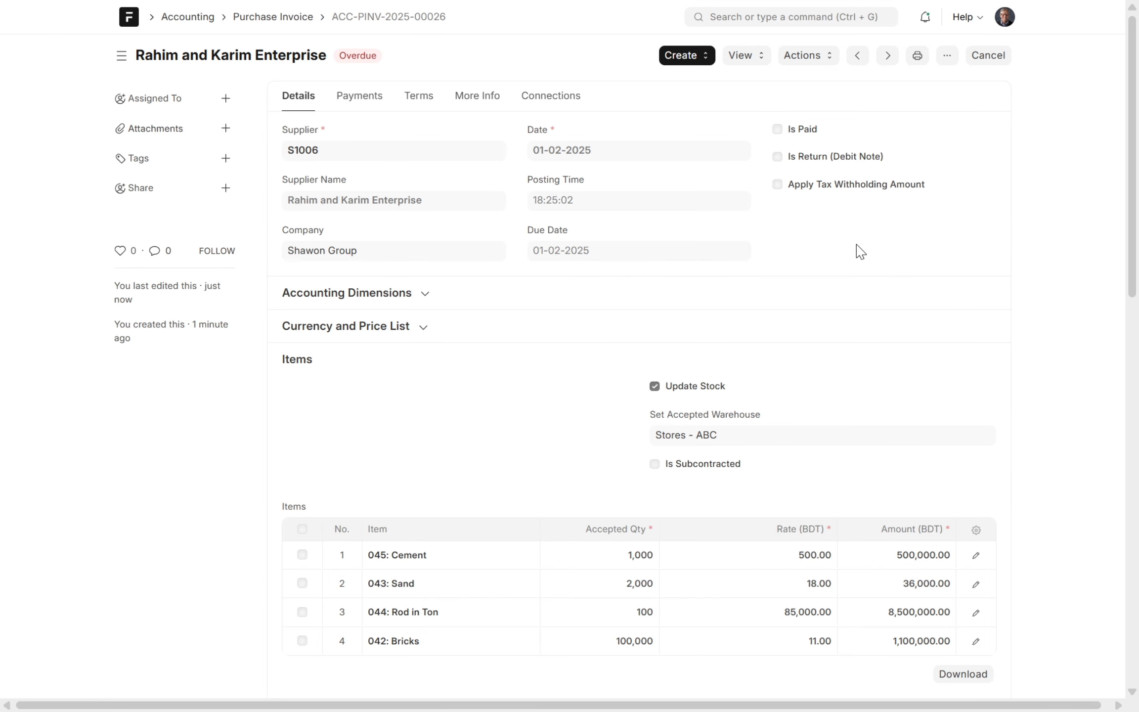
# Open the Journal Entry list through search and start a new journal entry.
pyautogui.click(781, 18)
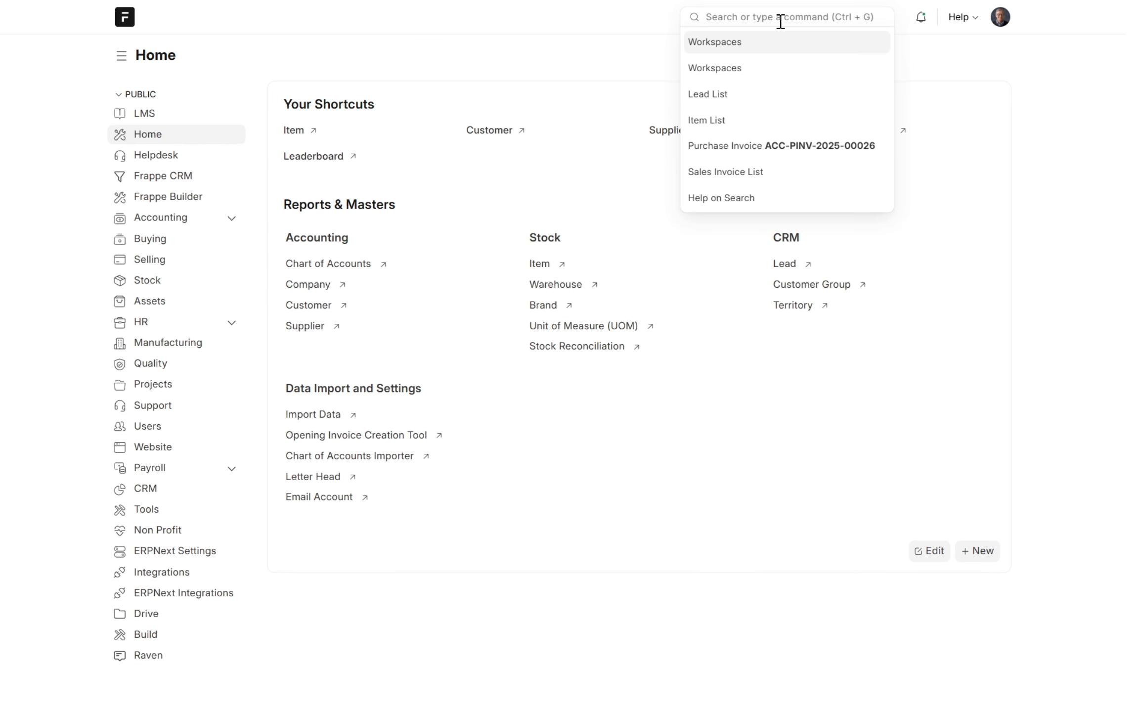
pyautogui.write('journ')
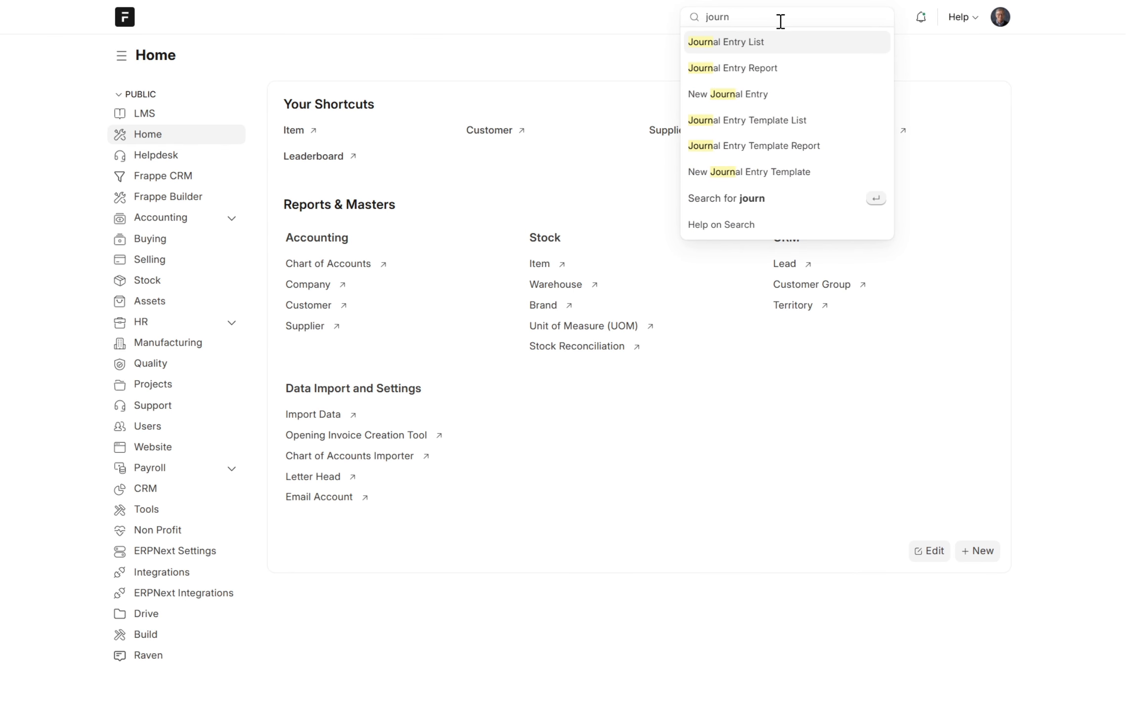
pyautogui.press('Return')
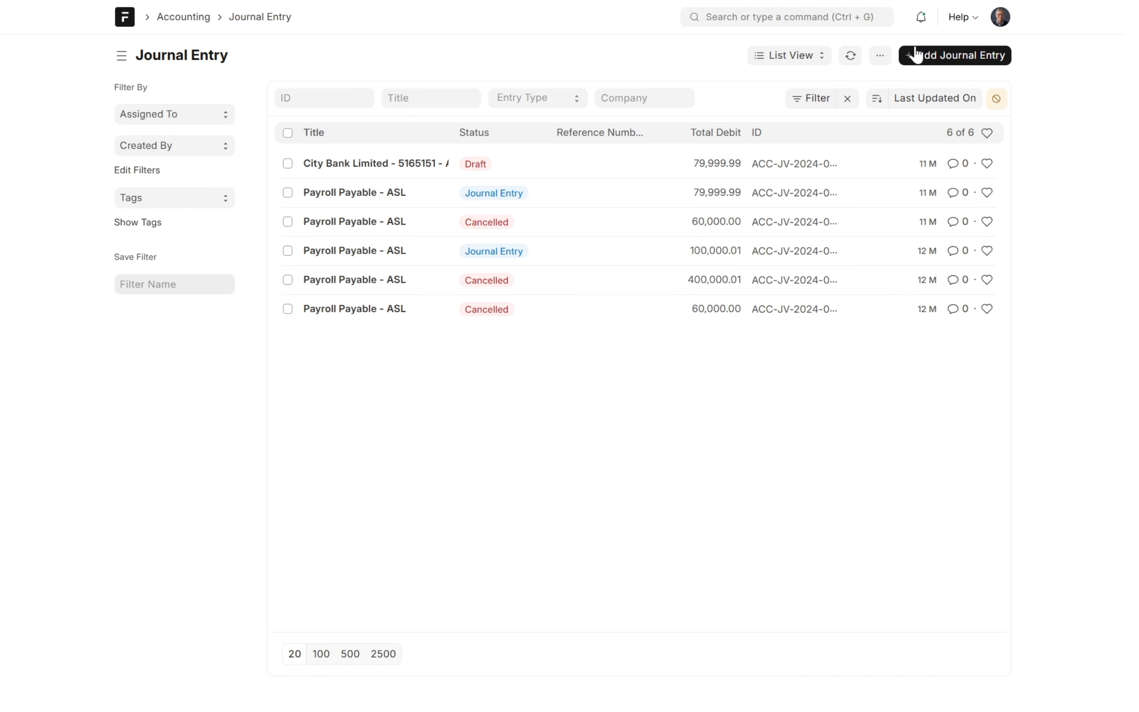
pyautogui.click(948, 61)
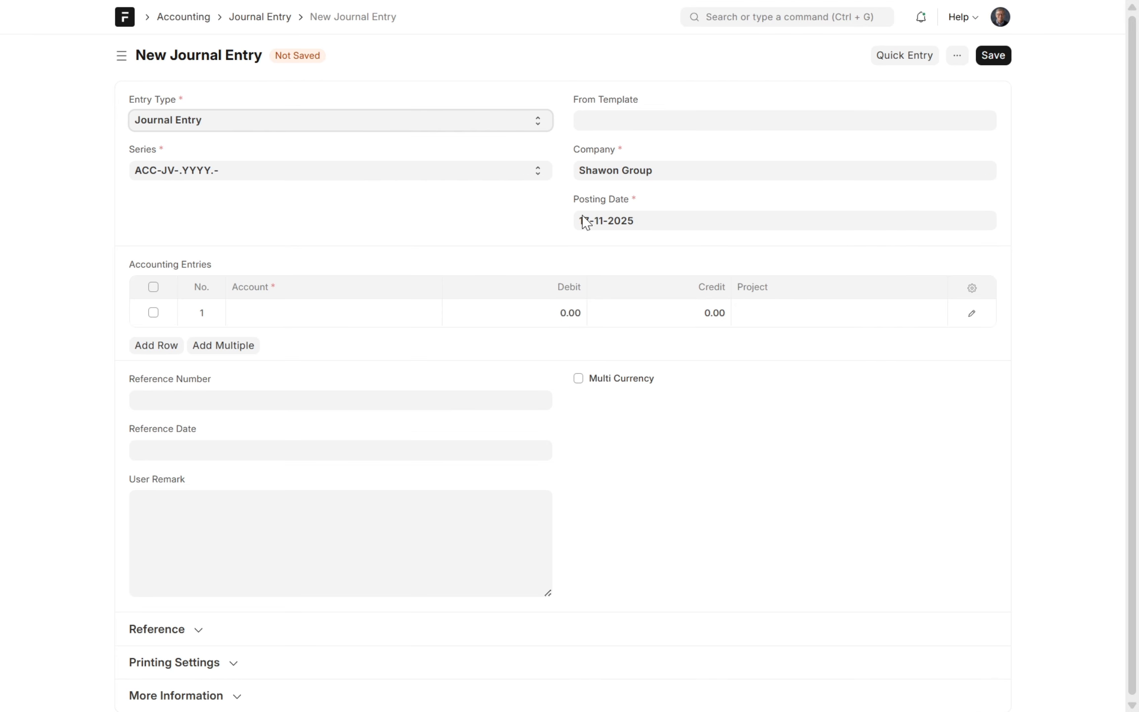
# Fill the first accounting entry with Legal Expenses - ABC, debit 500000 and project Green Residency Tower.
pyautogui.click(335, 320)
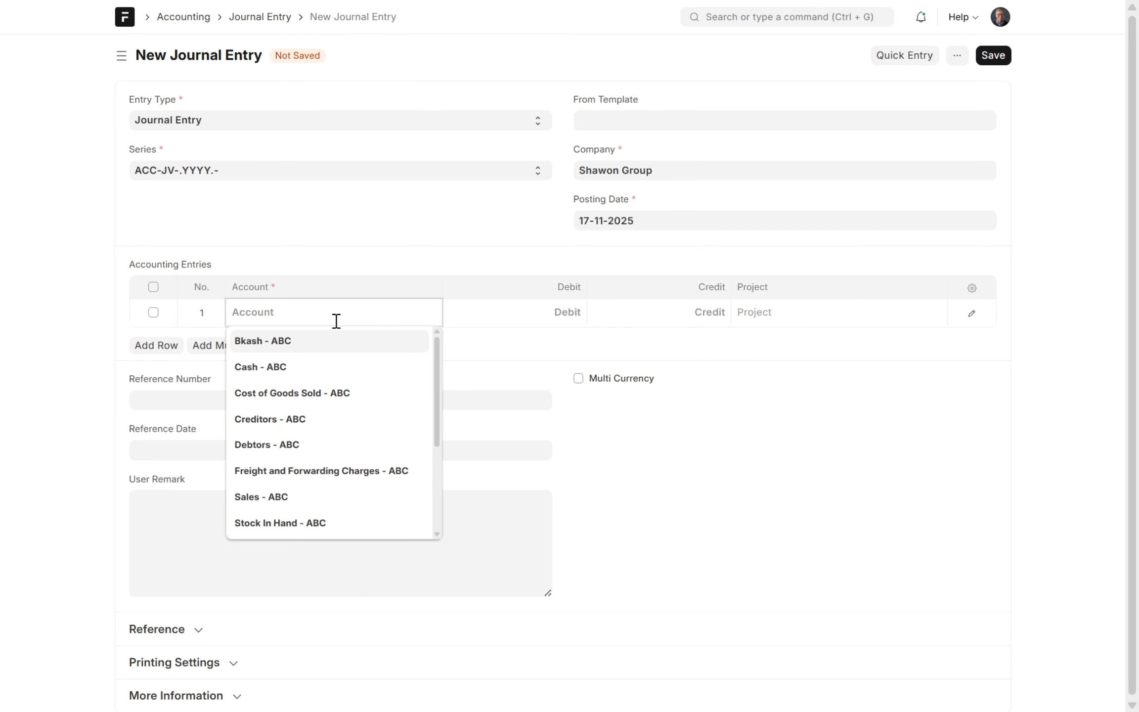
pyautogui.write('Te')
pyautogui.write('gal')
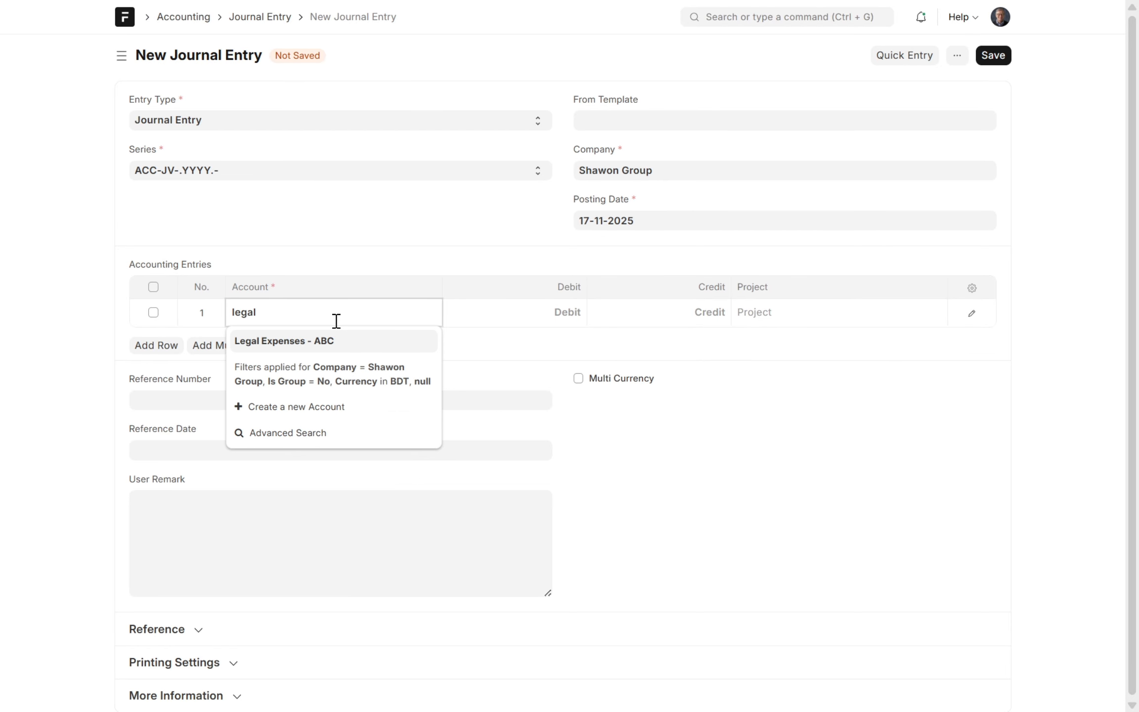
pyautogui.press('Tab')
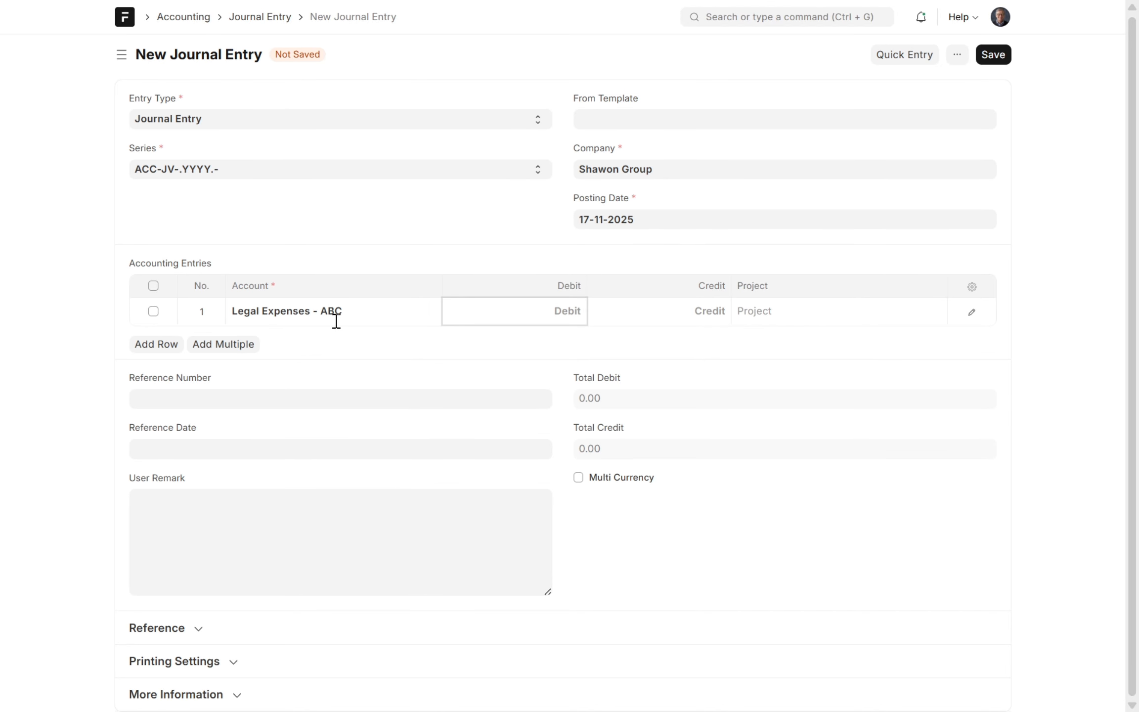
pyautogui.write('500000')
pyautogui.press('Tab')
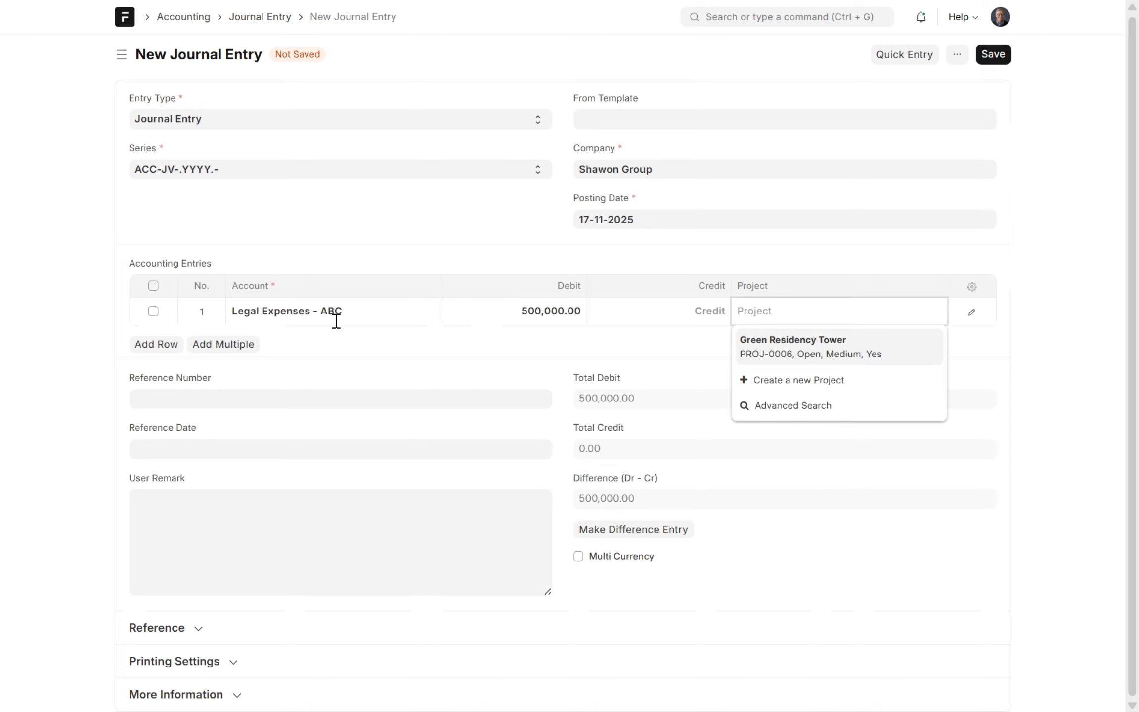
pyautogui.press('Return')
pyautogui.press('Tab')
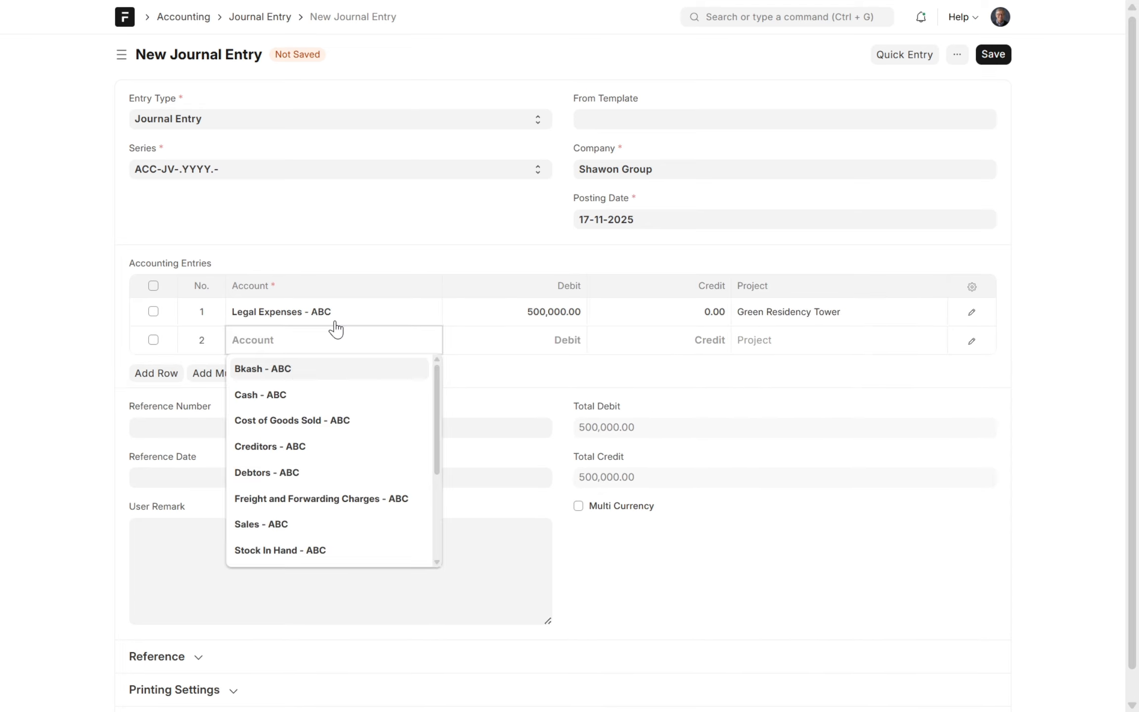
pyautogui.write('cash')
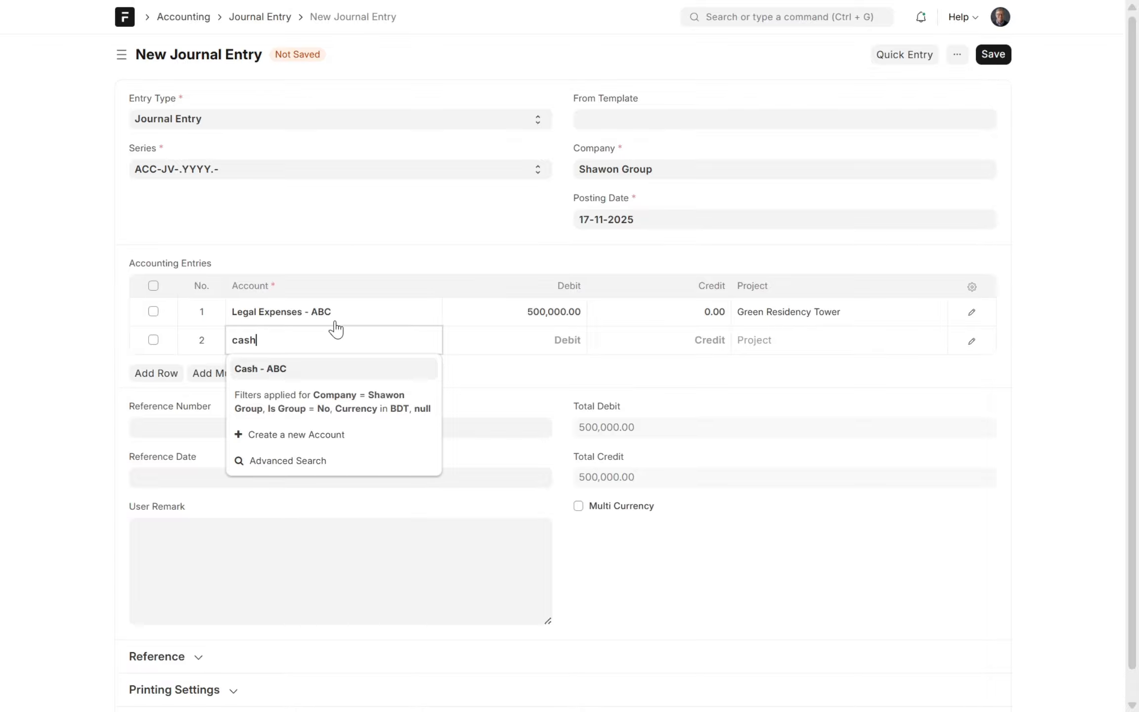
pyautogui.hotkey('ctrl', 'a')
pyautogui.press('BackSpace')
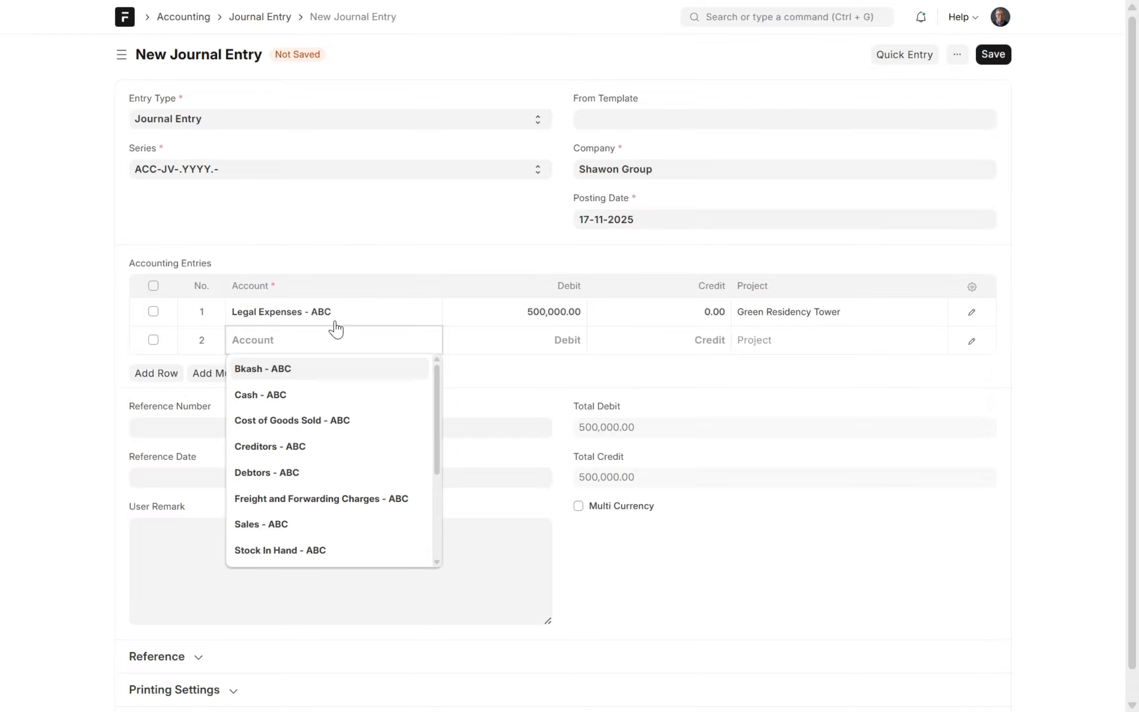
# Set the City Bank Limited account as the offsetting second entry, and save and submit the legal expenses journal entry.
pyautogui.write('ba')
pyautogui.press('Down')
pyautogui.press('Return')
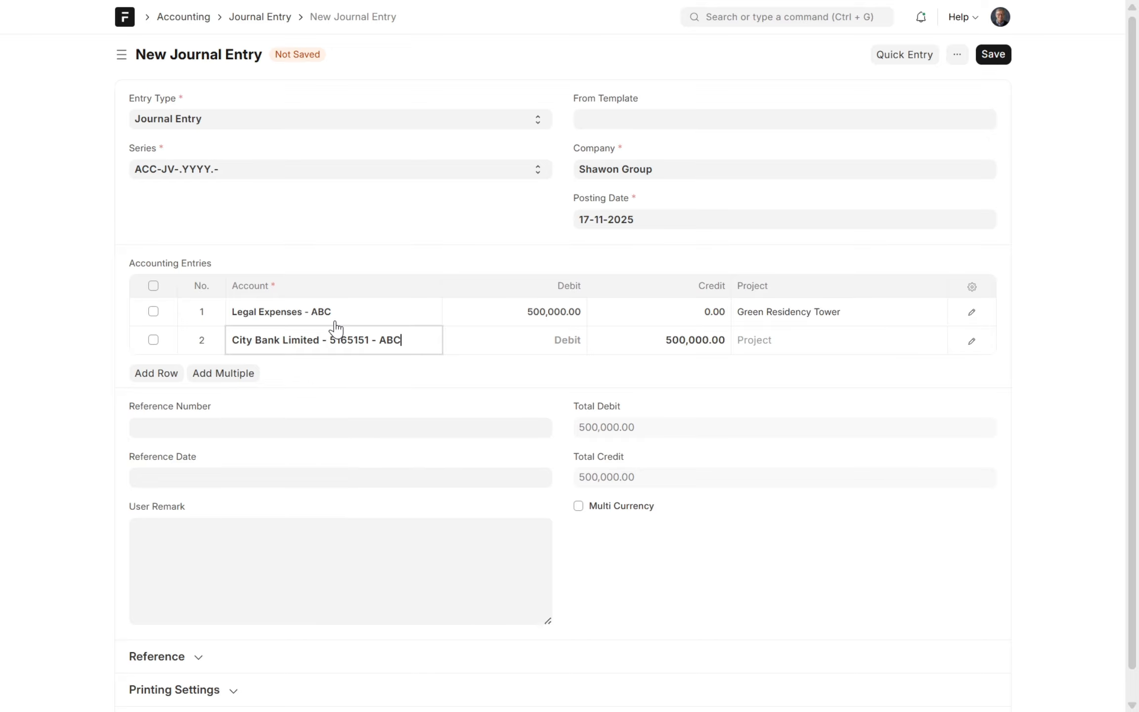
pyautogui.click(1072, 410)
pyautogui.hotkey('ctrl', 's')
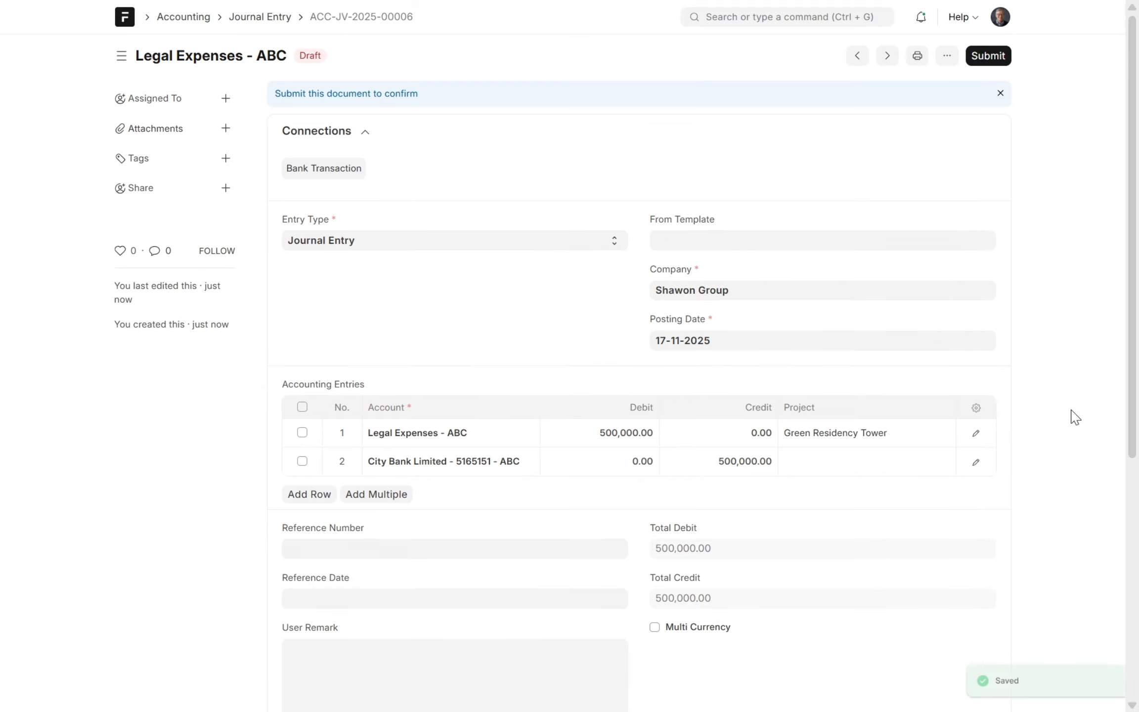
pyautogui.hotkey('ctrl', 's')
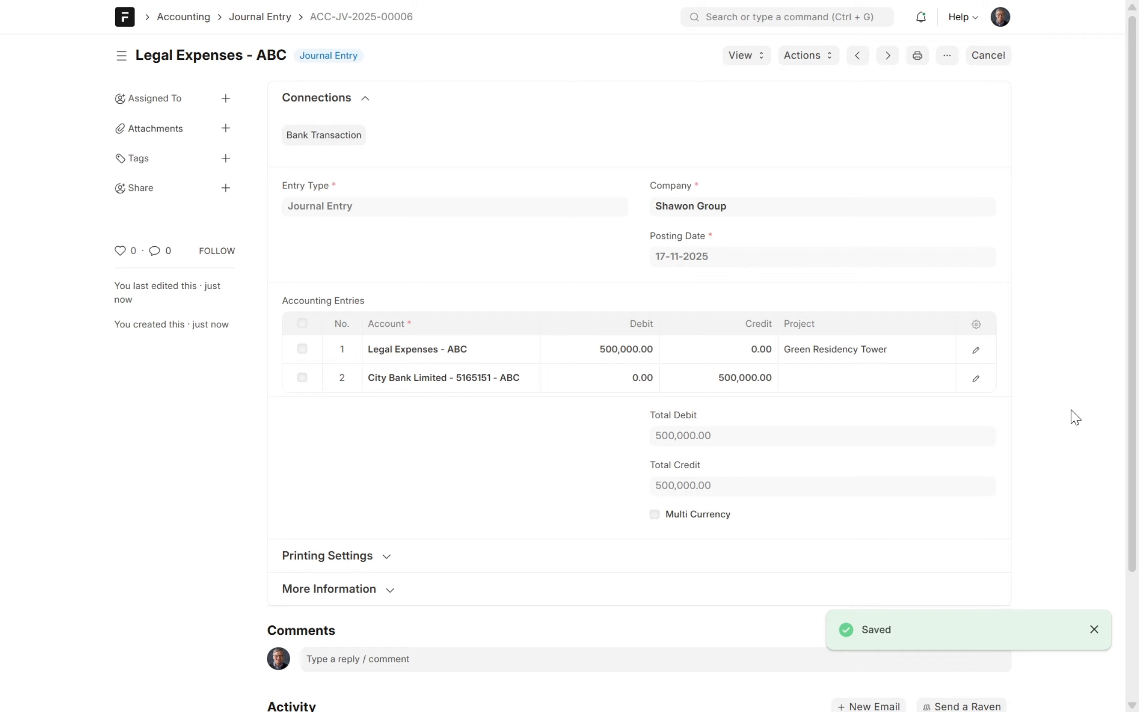
# Start another journal entry with Office Maintenance Expenses - ABC, debit 140000 and project Green Residency Tower in the first row.
pyautogui.click(947, 56)
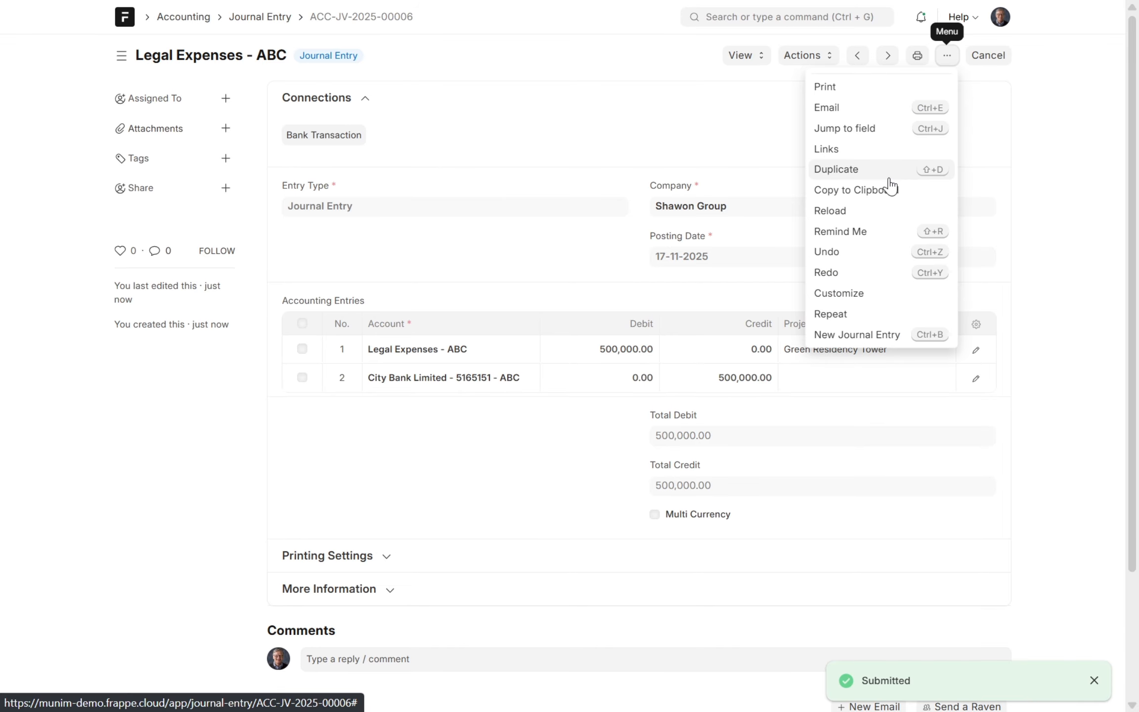
pyautogui.hotkey('ctrl', 'b')
pyautogui.click(336, 310)
pyautogui.write('offi')
pyautogui.press('Down')
pyautogui.press('Tab')
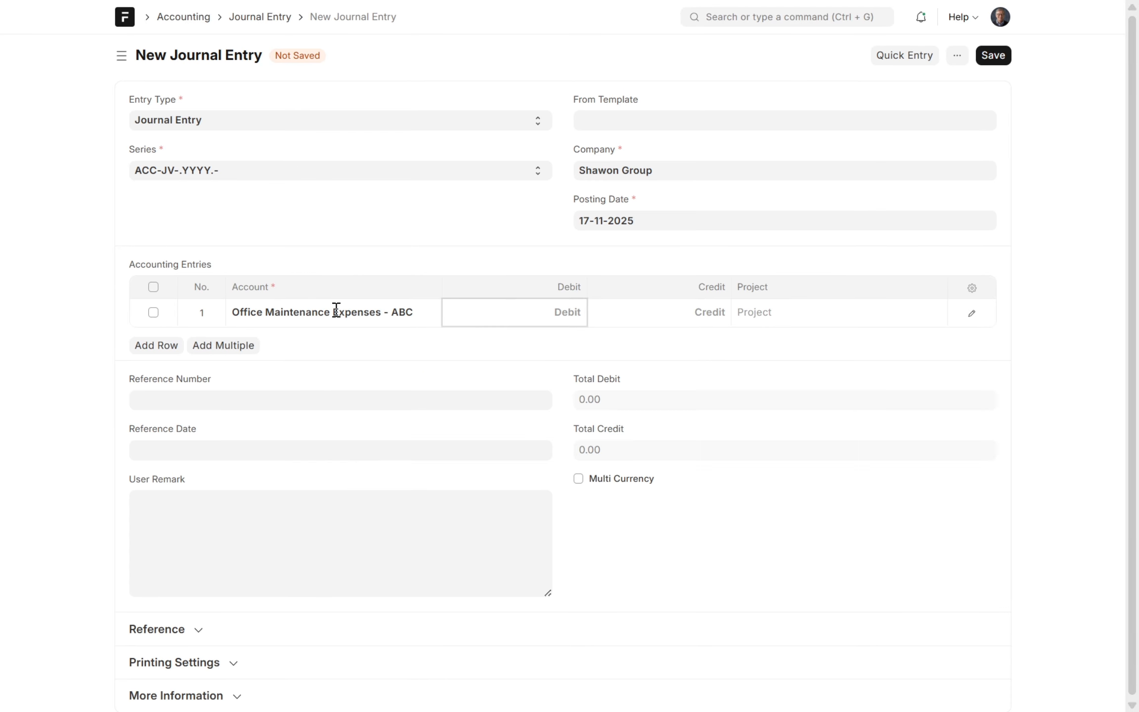
pyautogui.write('140000')
pyautogui.press('Tab')
pyautogui.press('Tab')
# Add the City Bank Limited account as the offsetting entry for office maintenance, and save and submit the journal entry.
pyautogui.press('Tab')
pyautogui.write('ba')
pyautogui.press('Down')
pyautogui.press('Tab')
pyautogui.click(993, 55)
pyautogui.click(990, 55)
pyautogui.click(752, 112)
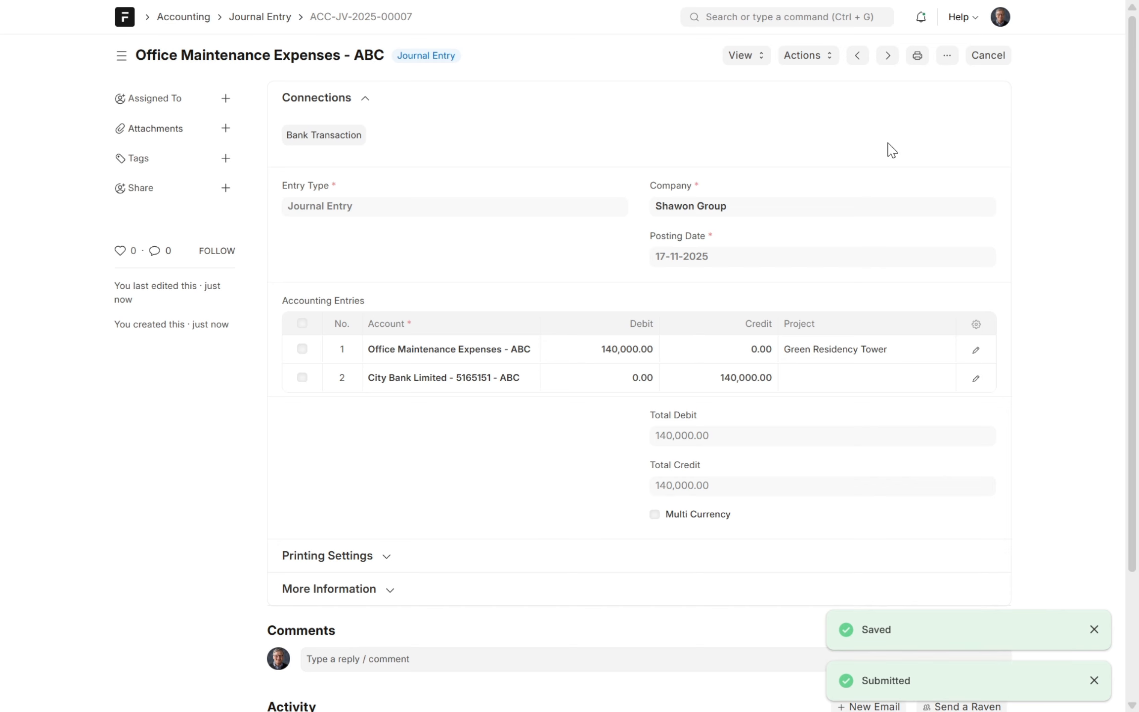
# Start another journal entry with Marketing Expenses - ABC, debit 30,000 and project Green Residency Tower in the first row.
pyautogui.click(948, 56)
pyautogui.click(870, 297)
pyautogui.click(332, 314)
pyautogui.write('mark')
pyautogui.press('Tab')
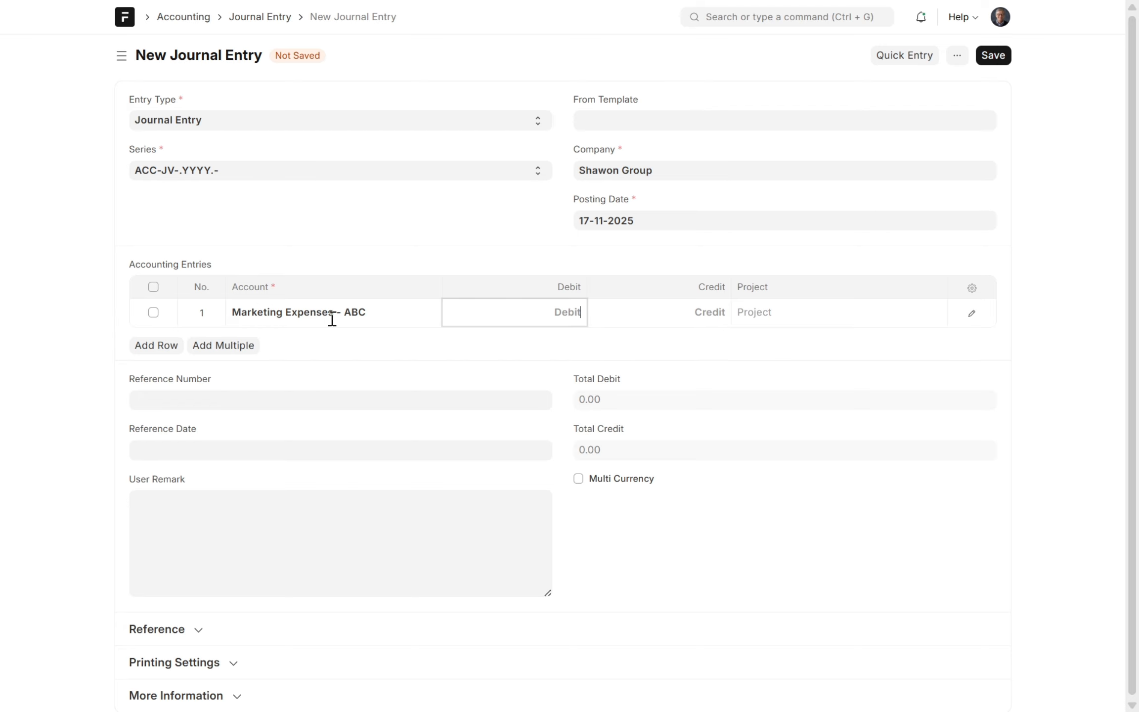
pyautogui.write('30,000')
pyautogui.press('Tab')
pyautogui.press('Tab')
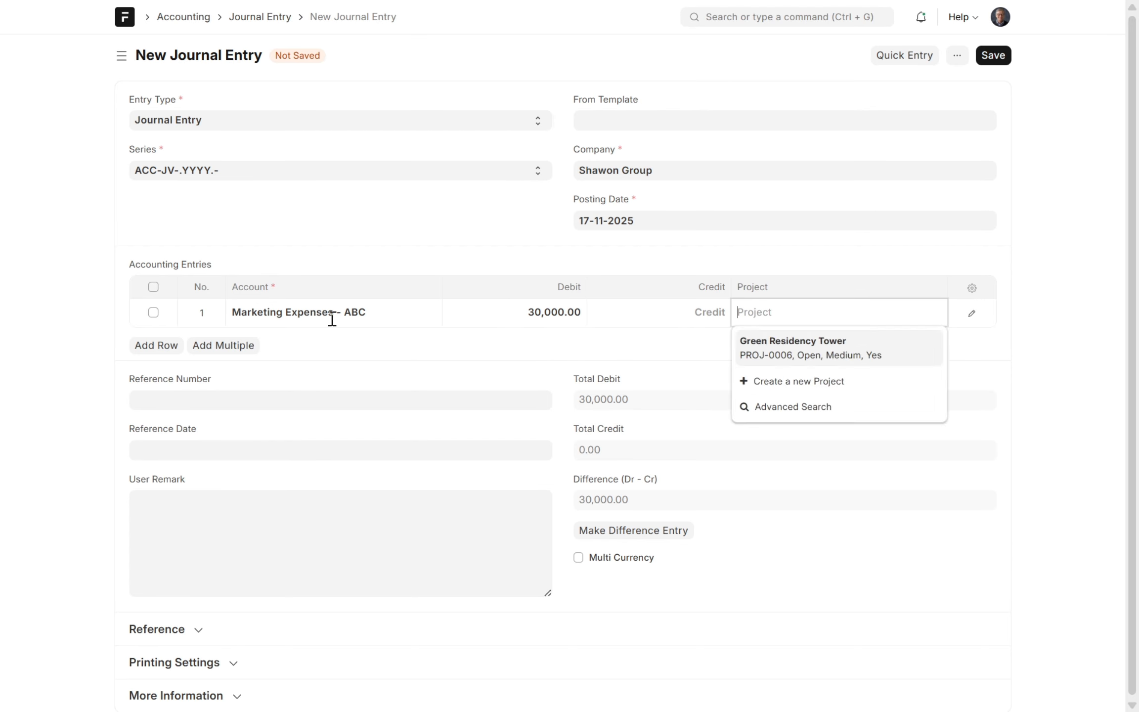
pyautogui.press('Return')
# Add Cash - ABC as the offsetting second entry for the marketing expenses.
pyautogui.press('Tab')
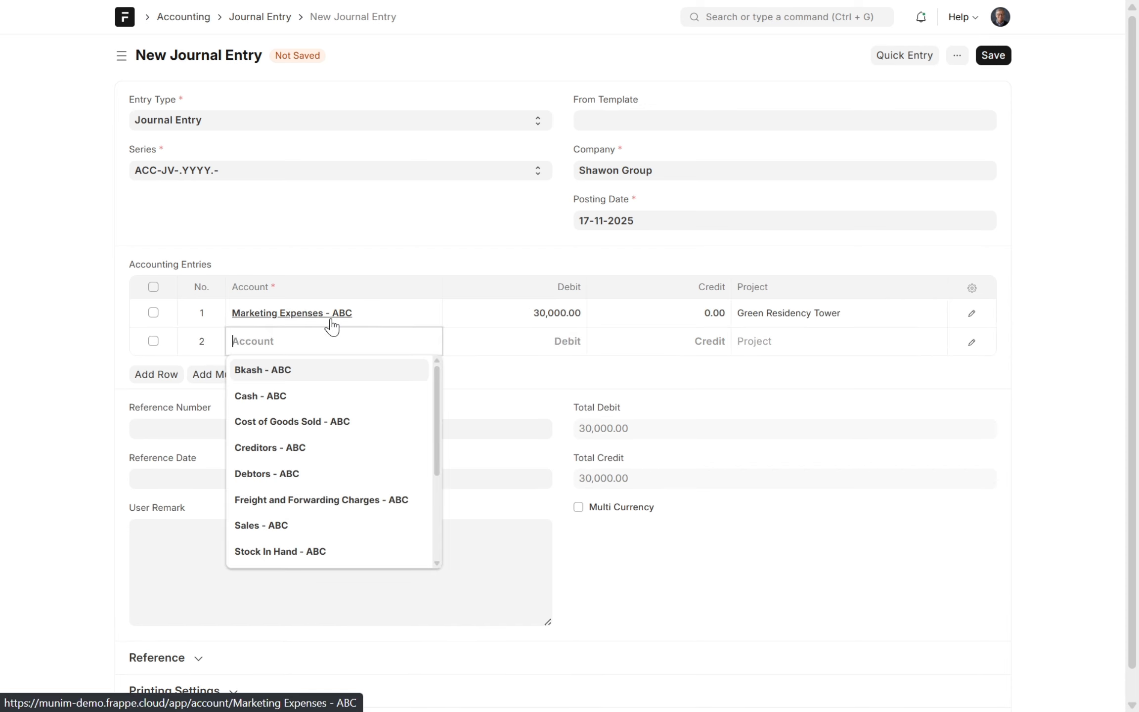
pyautogui.write('cash')
pyautogui.press('Return')
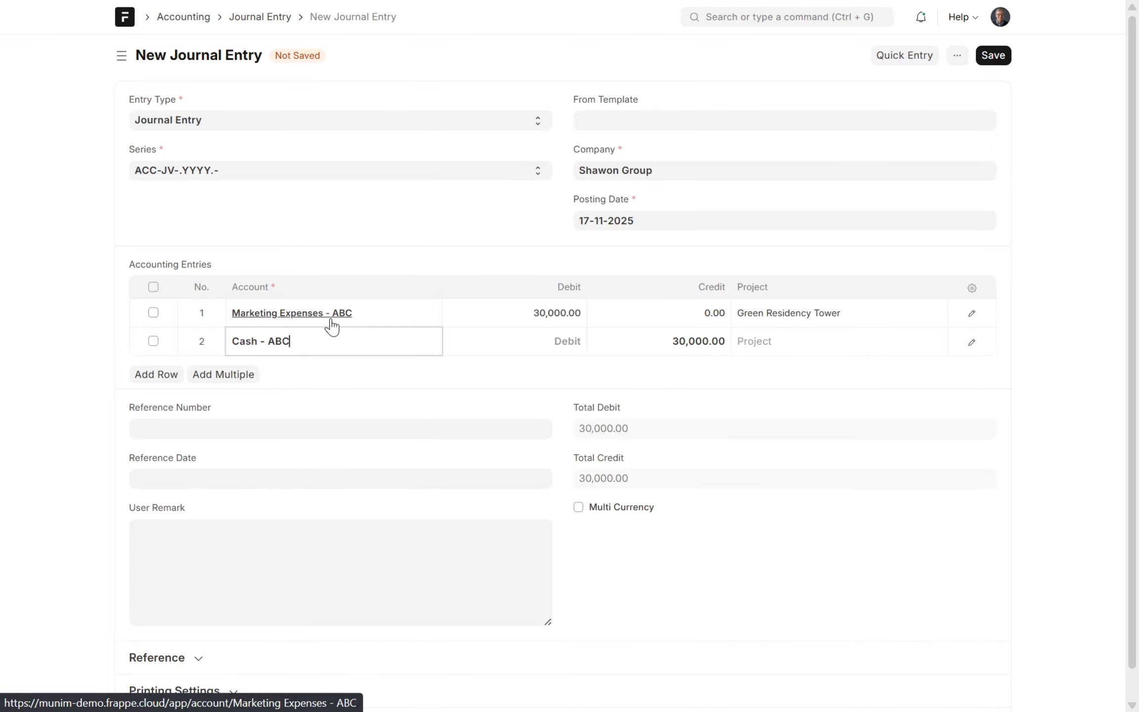
# Save and submit the marketing expenses journal entry.
pyautogui.hotkey('ctrl', 's')
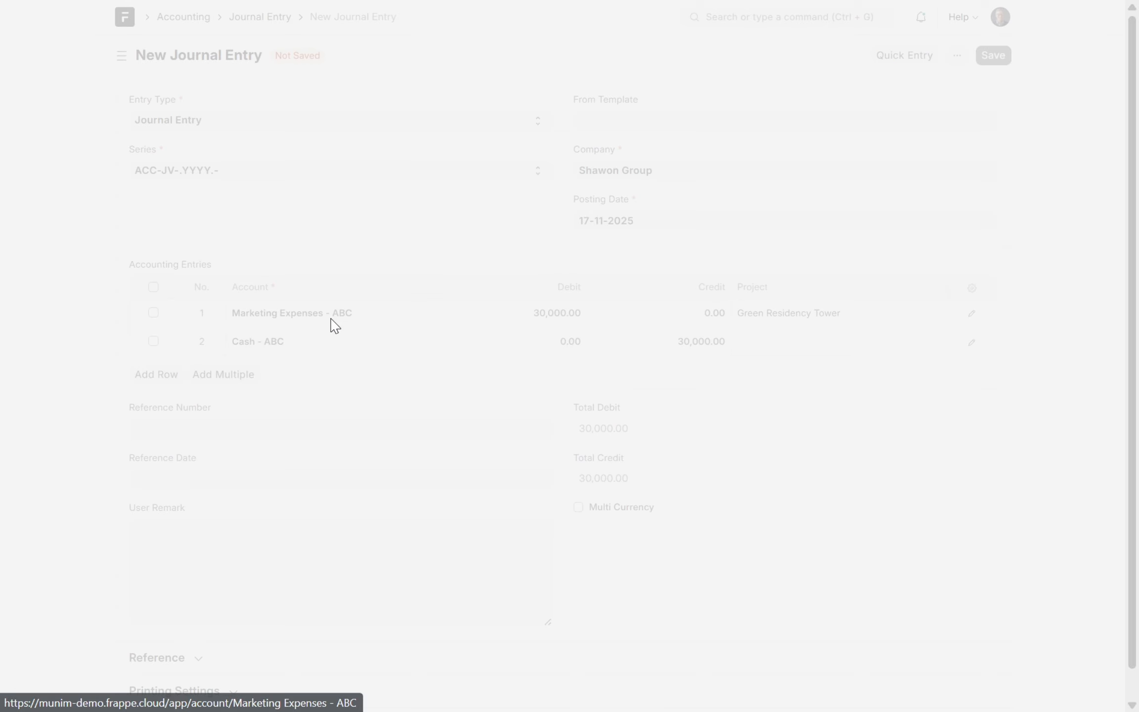
pyautogui.hotkey('ctrl', 's')
pyautogui.hotkey('ctrl', 's')
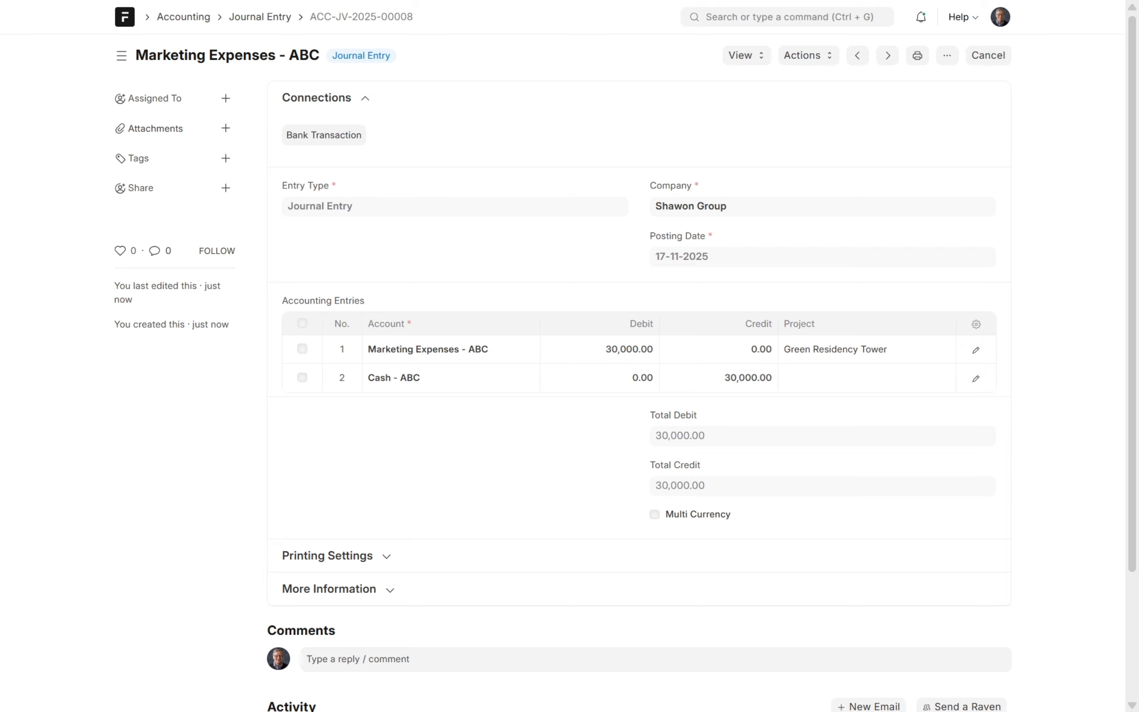
# Open the General Ledger report and filter it by the project Green Residency Tower.
pyautogui.click(848, 16)
pyautogui.write('gene')
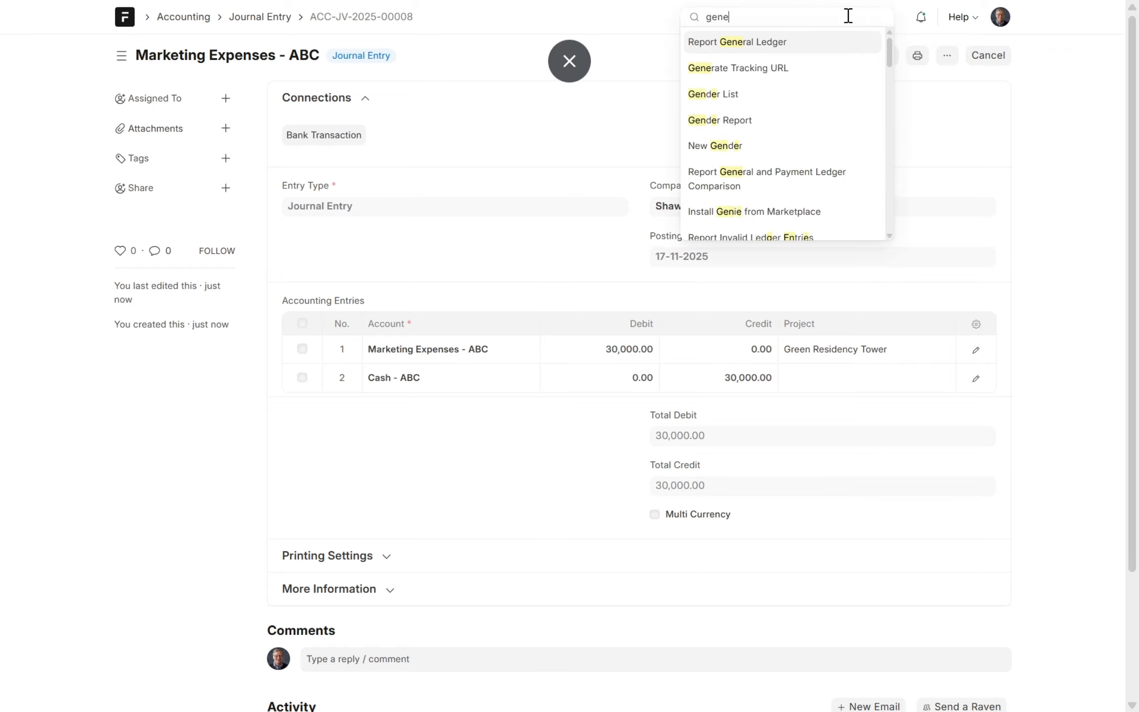
pyautogui.press('Return')
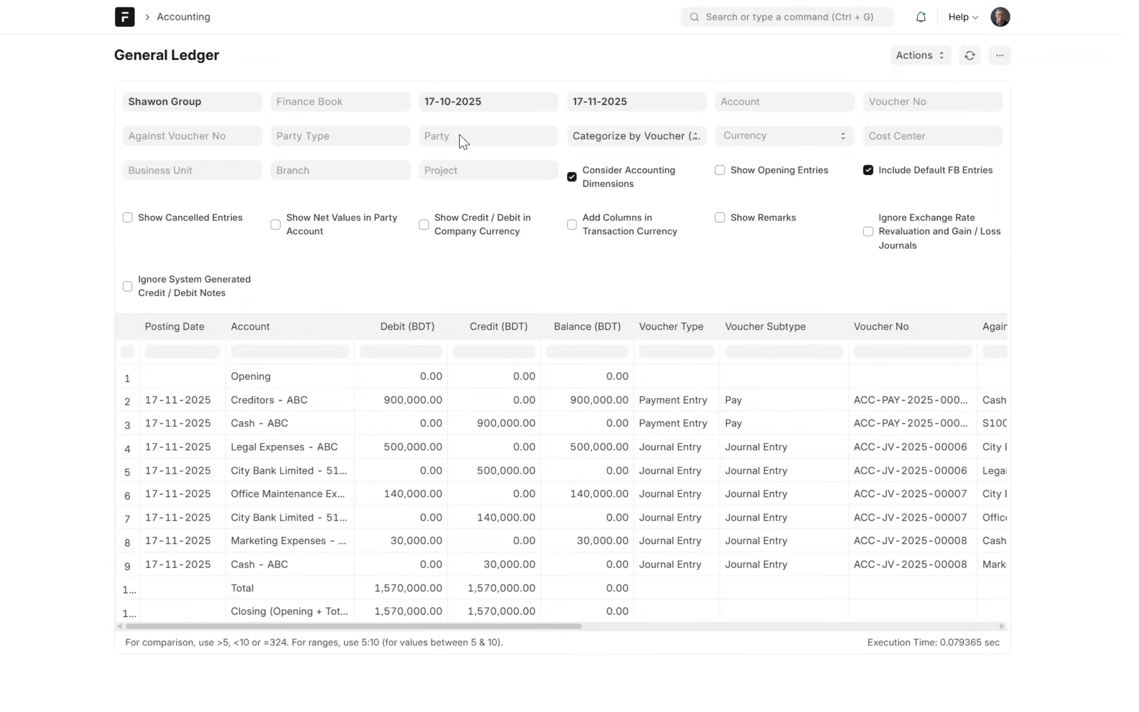
pyautogui.click(457, 168)
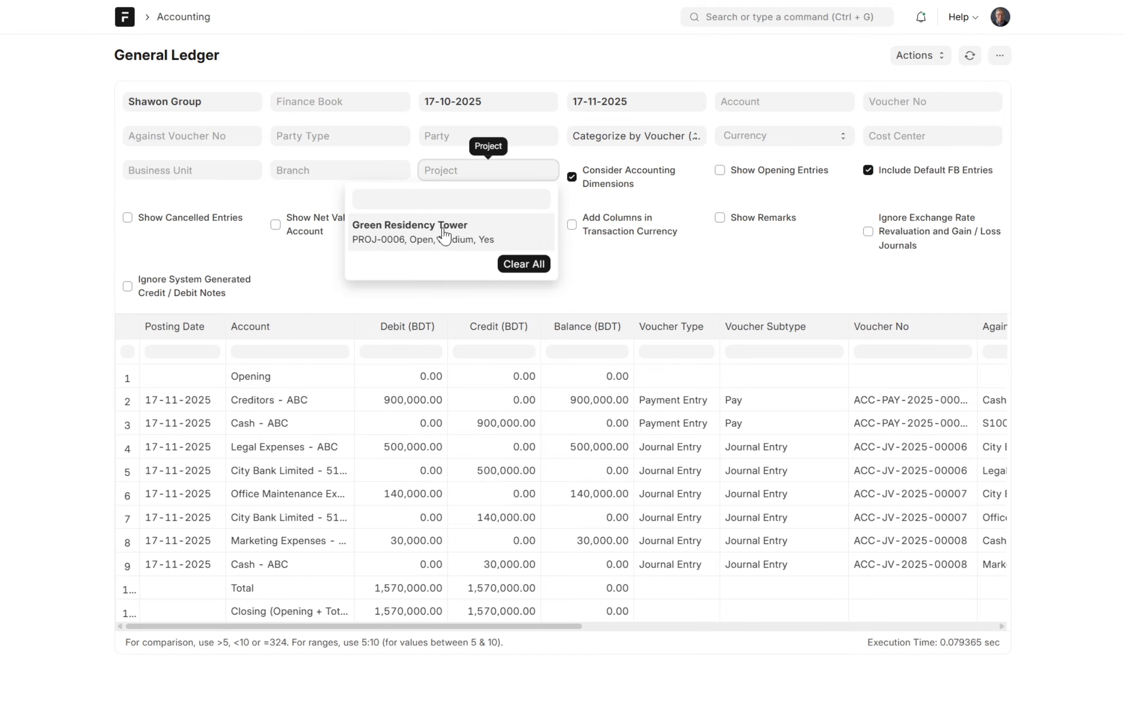
pyautogui.click(443, 236)
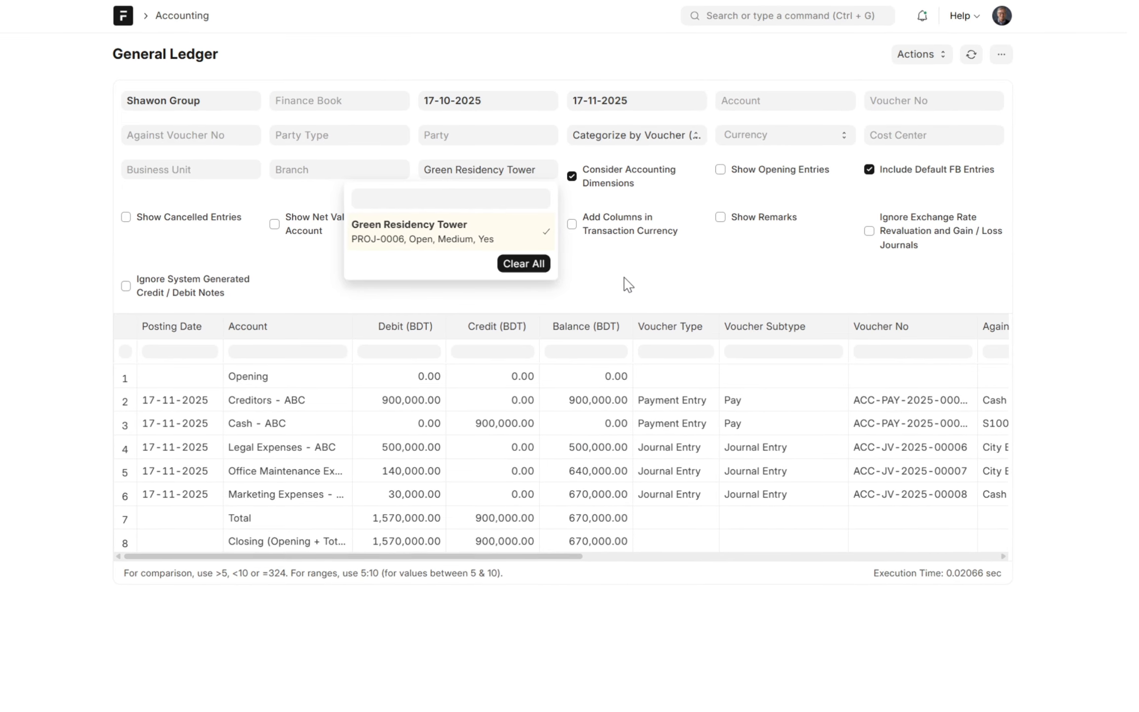
pyautogui.click(637, 276)
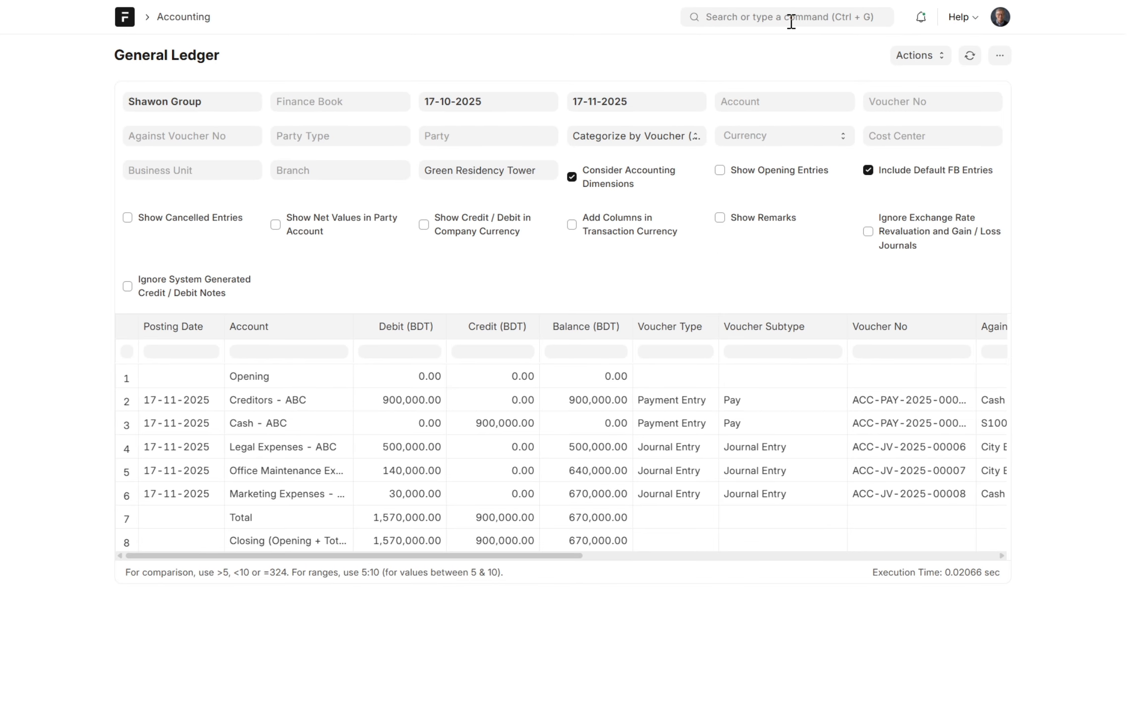
# Open the Balance Sheet report, filter it by the project Green Residency Tower, and review its asset and liability accounts.
pyautogui.click(791, 18)
pyautogui.write('balance')
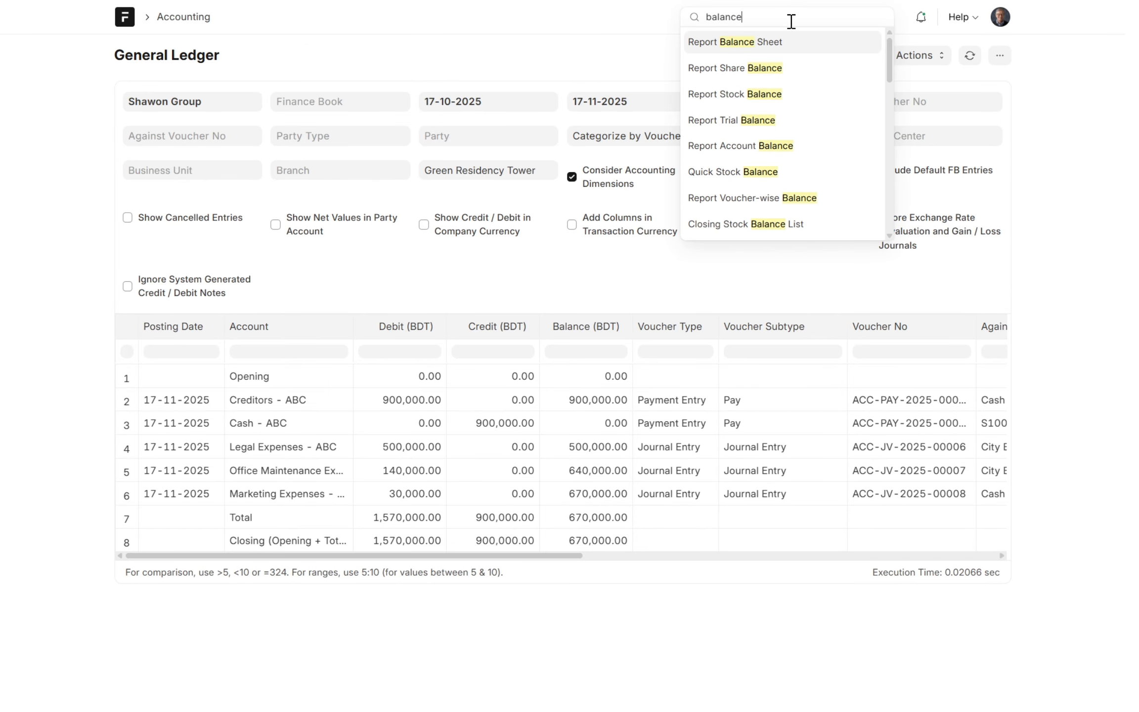
pyautogui.press('Return')
pyautogui.click(768, 141)
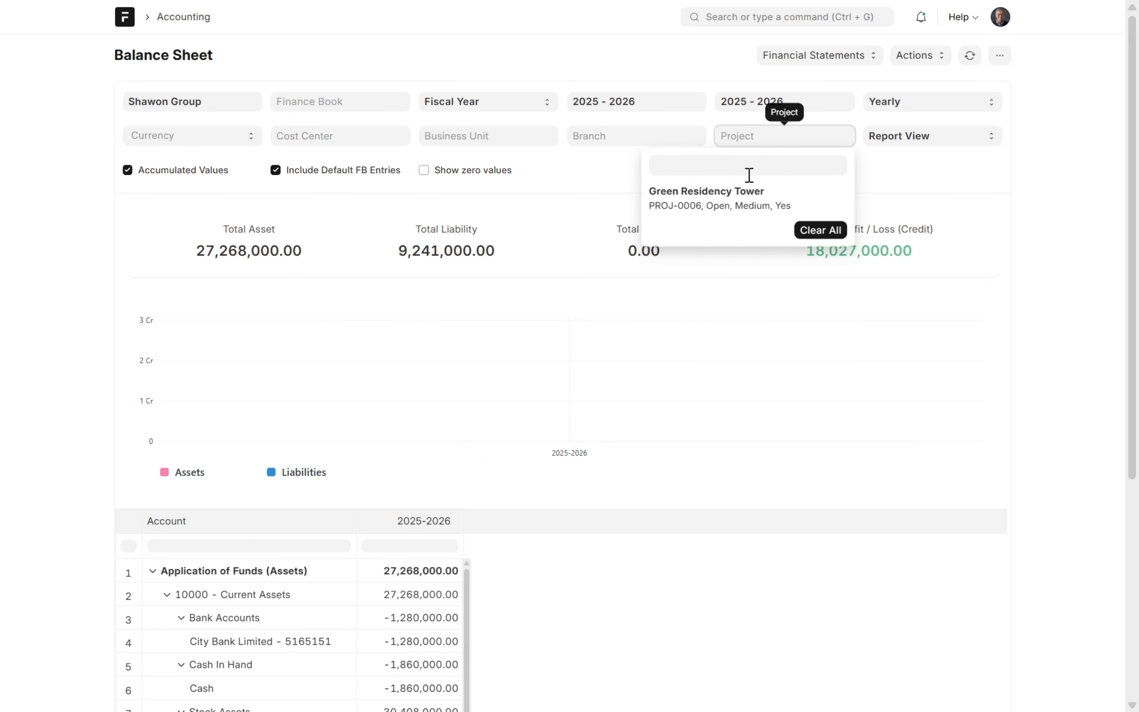
pyautogui.click(735, 202)
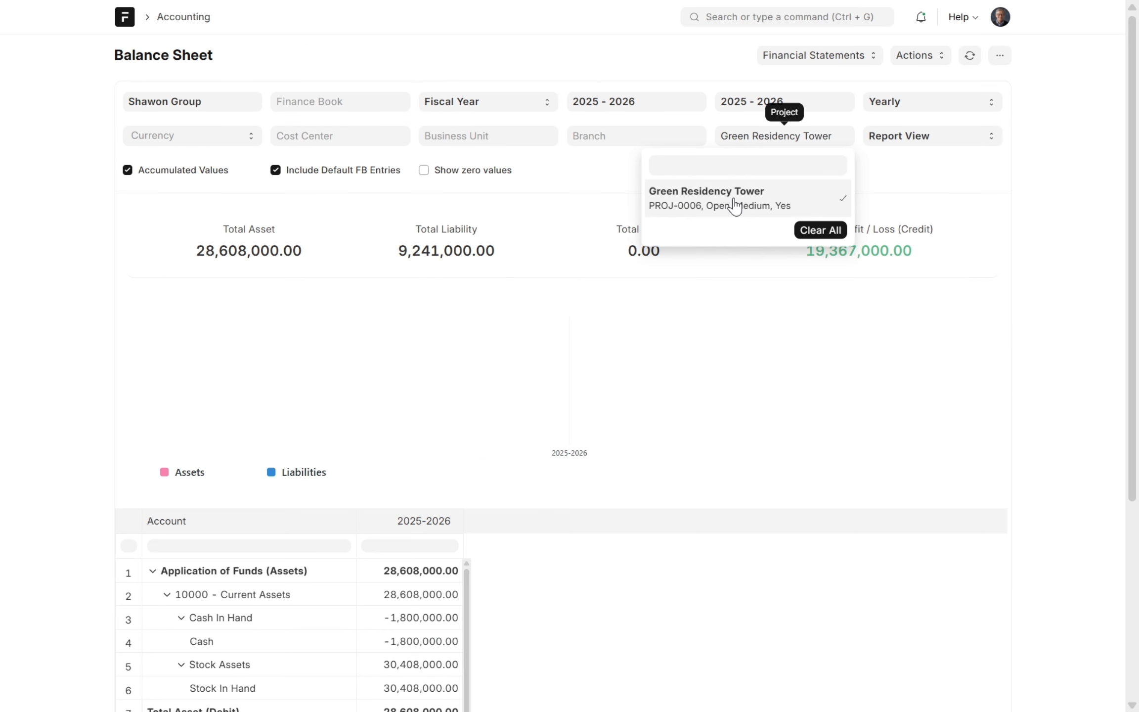
pyautogui.click(968, 297)
pyautogui.scroll(-4, 968, 297)
pyautogui.scroll(-2, 969, 302)
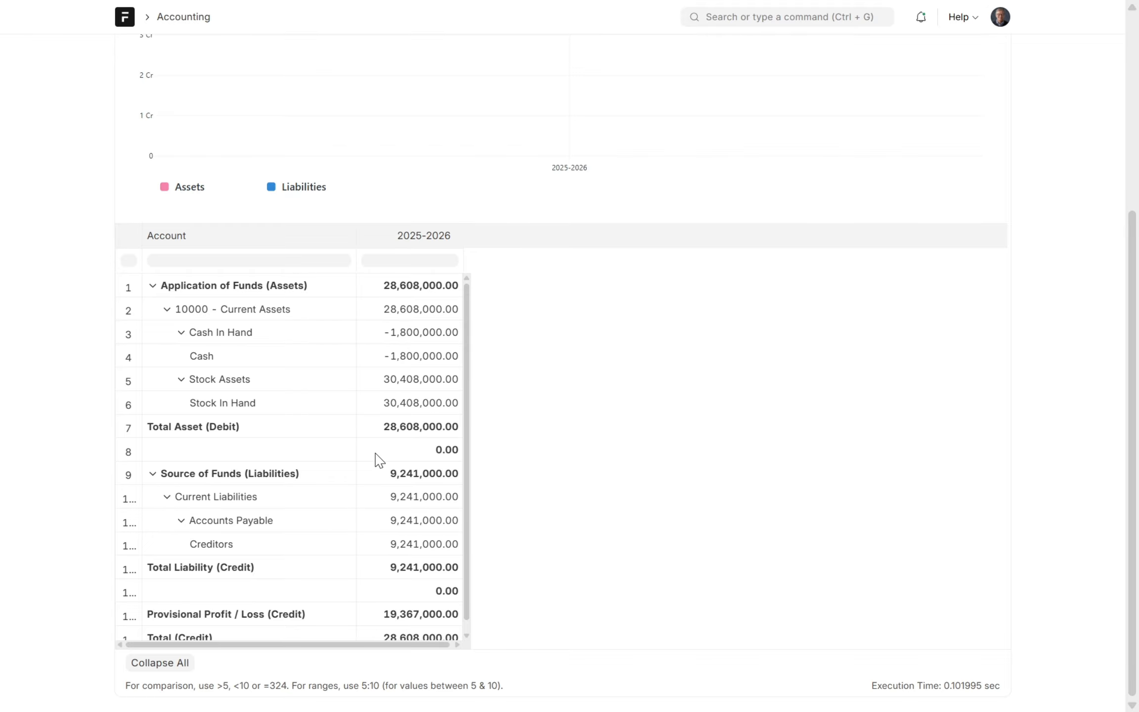
pyautogui.scroll(-1, 379, 485)
pyautogui.scroll(6, 708, 376)
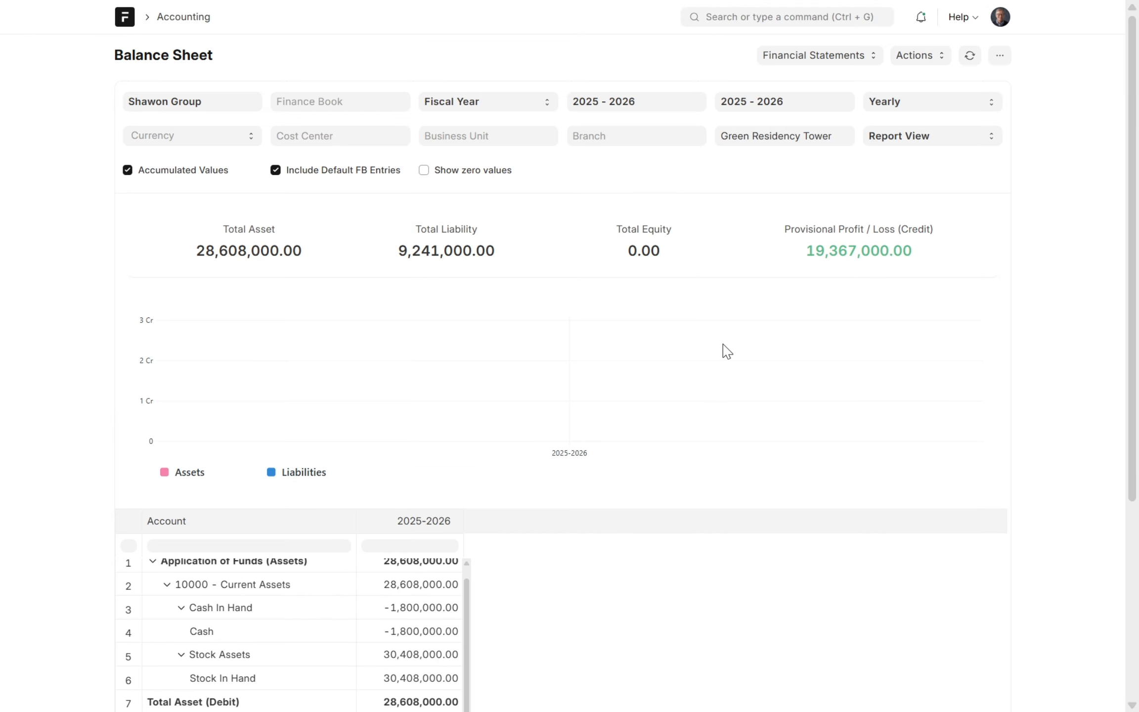
# Open the Profit and Loss Statement, filter it by the project Green Residency Tower, and review the expense accounts and profit.
pyautogui.click(812, 18)
pyautogui.write('profit')
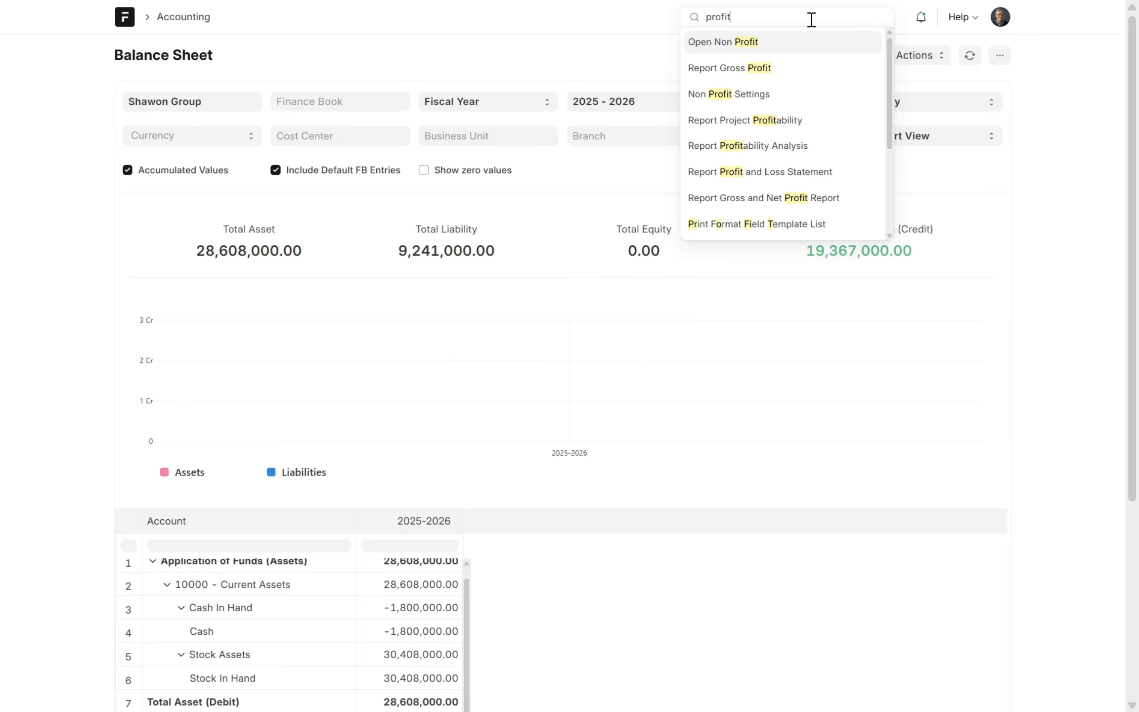
pyautogui.write(' and')
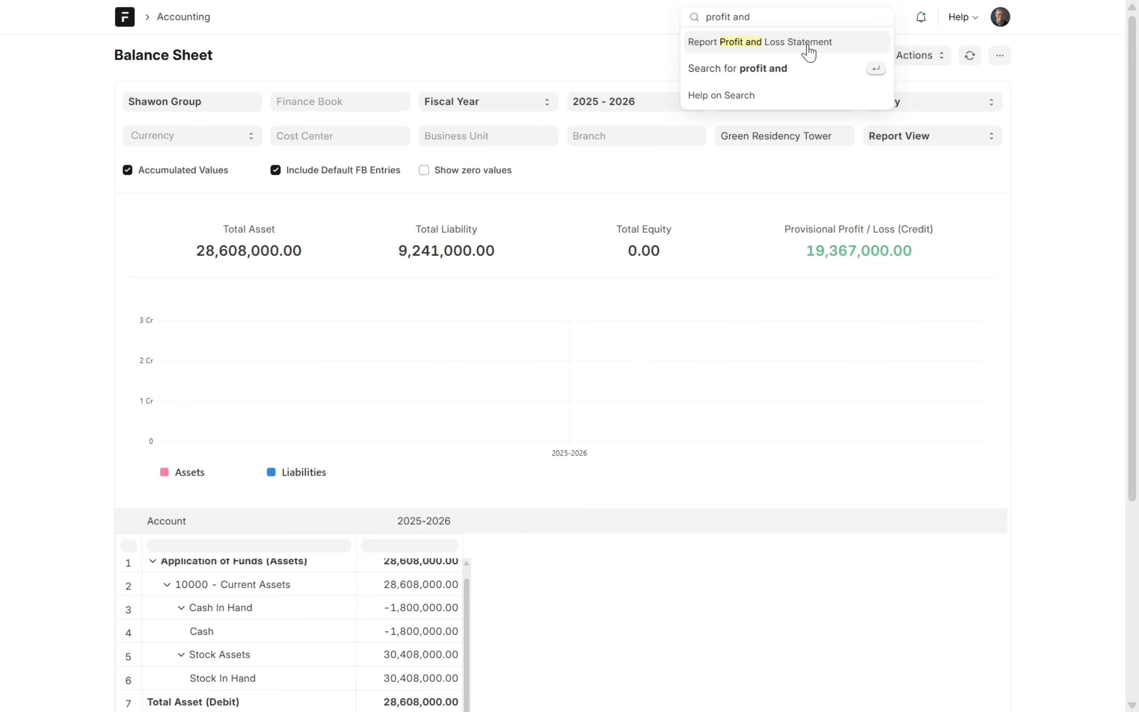
pyautogui.click(809, 47)
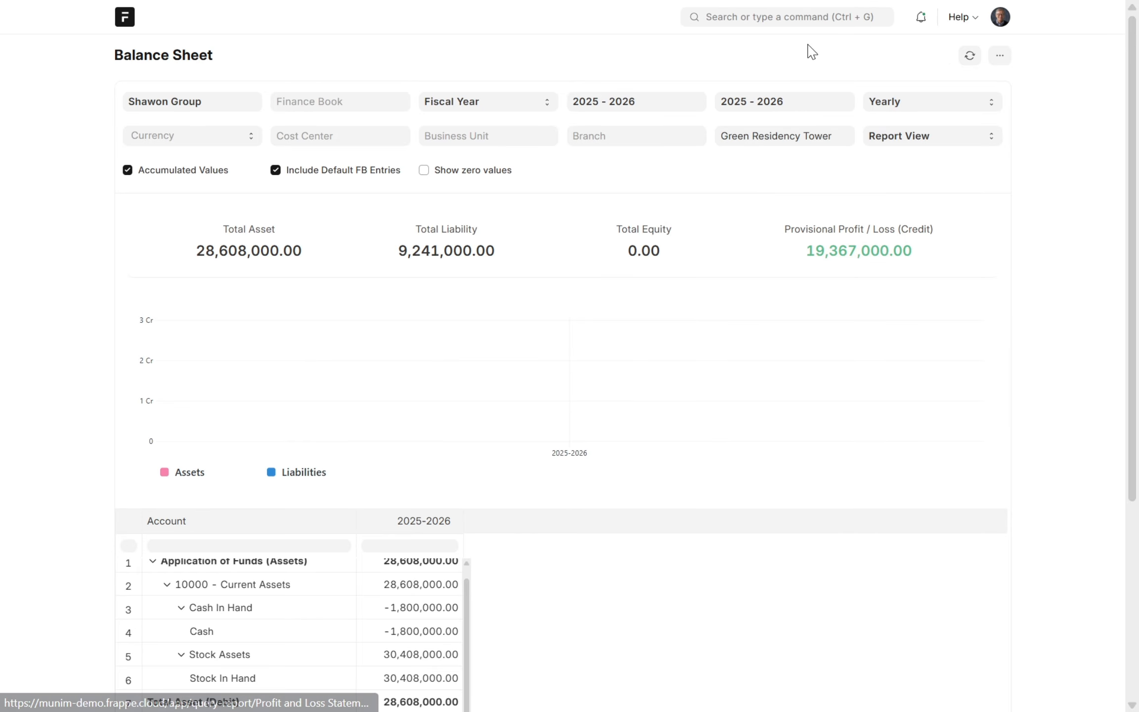
pyautogui.click(797, 139)
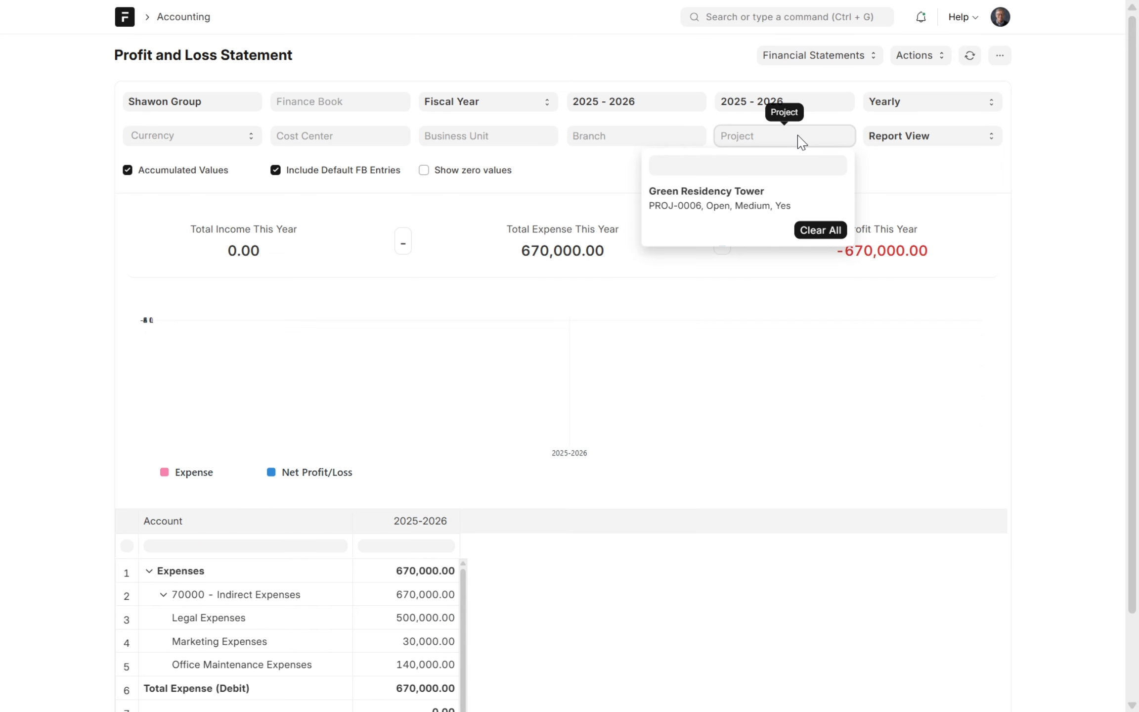
pyautogui.click(730, 203)
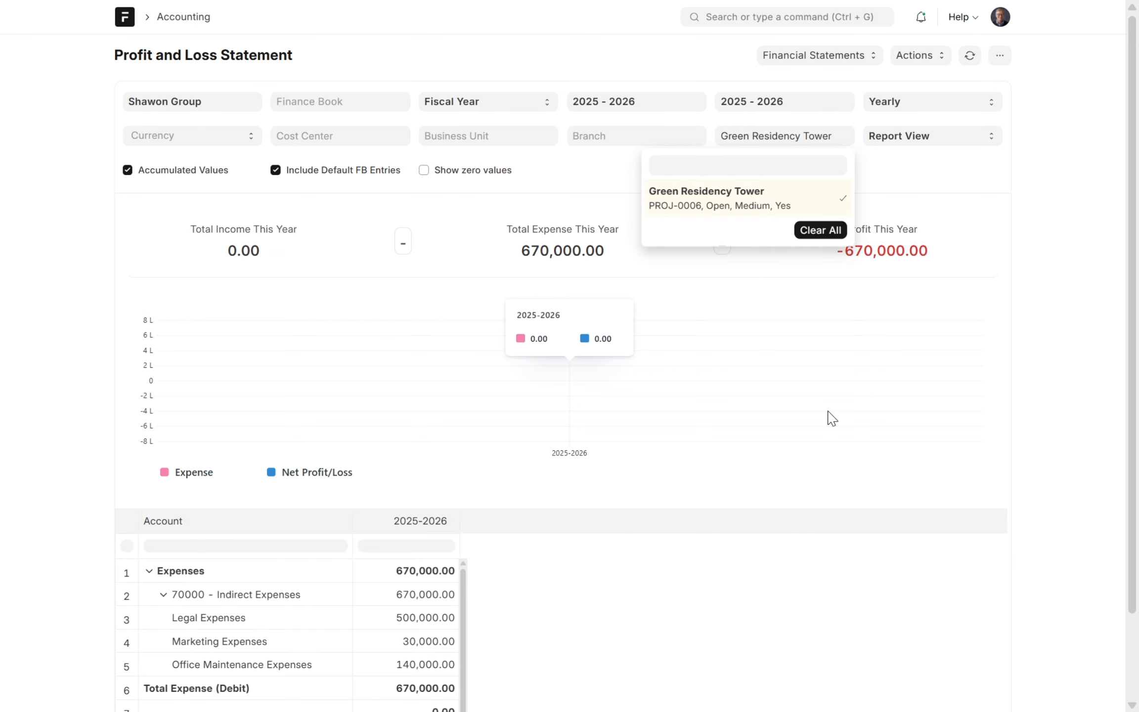
pyautogui.scroll(-1, 832, 418)
pyautogui.scroll(-1, 832, 418)
pyautogui.click(832, 418)
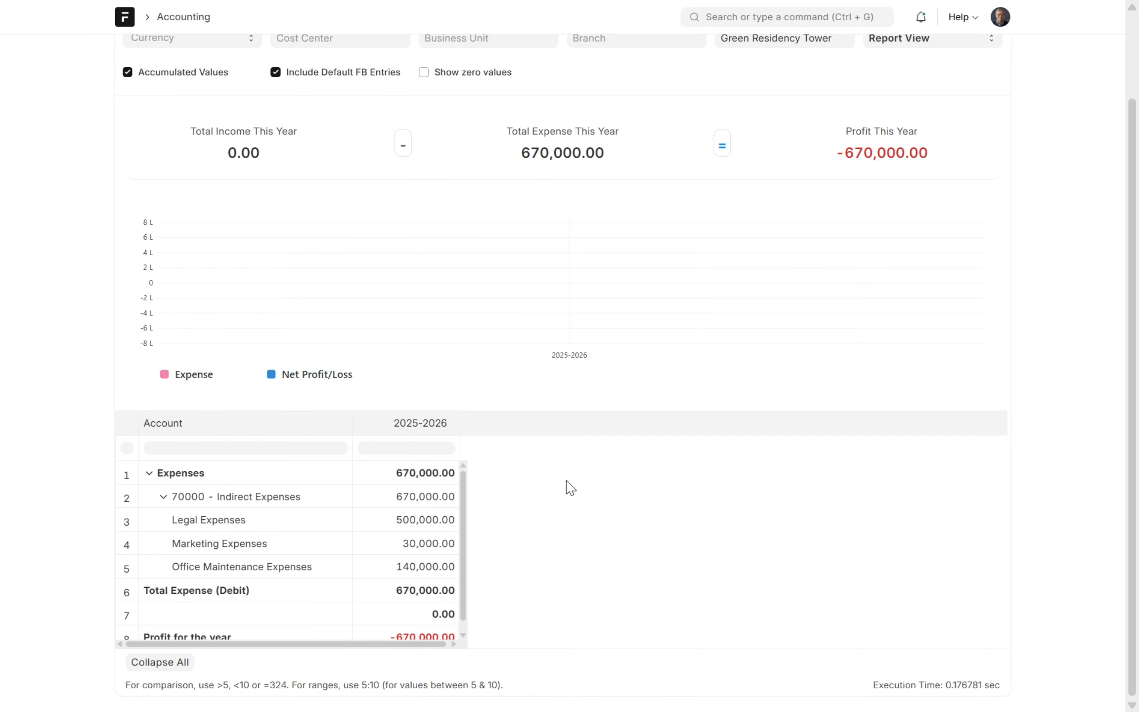
pyautogui.scroll(2, 571, 489)
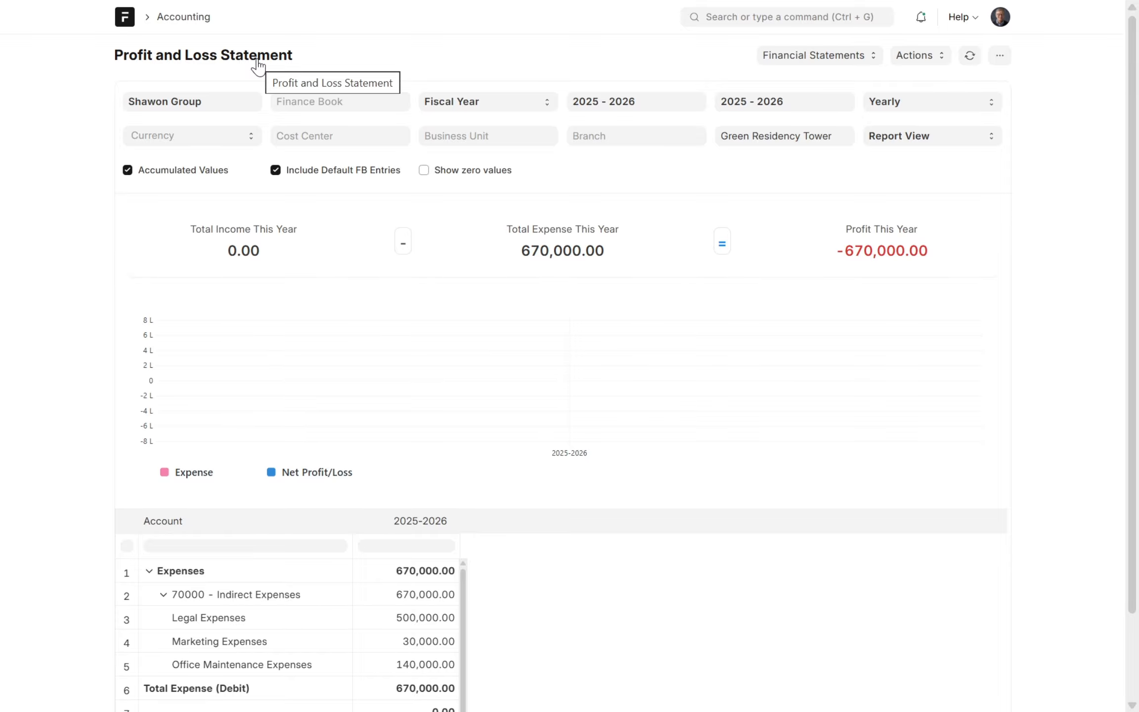
# Create a new sales invoice from the Sales Invoice list and select the project's customer.
pyautogui.click(124, 17)
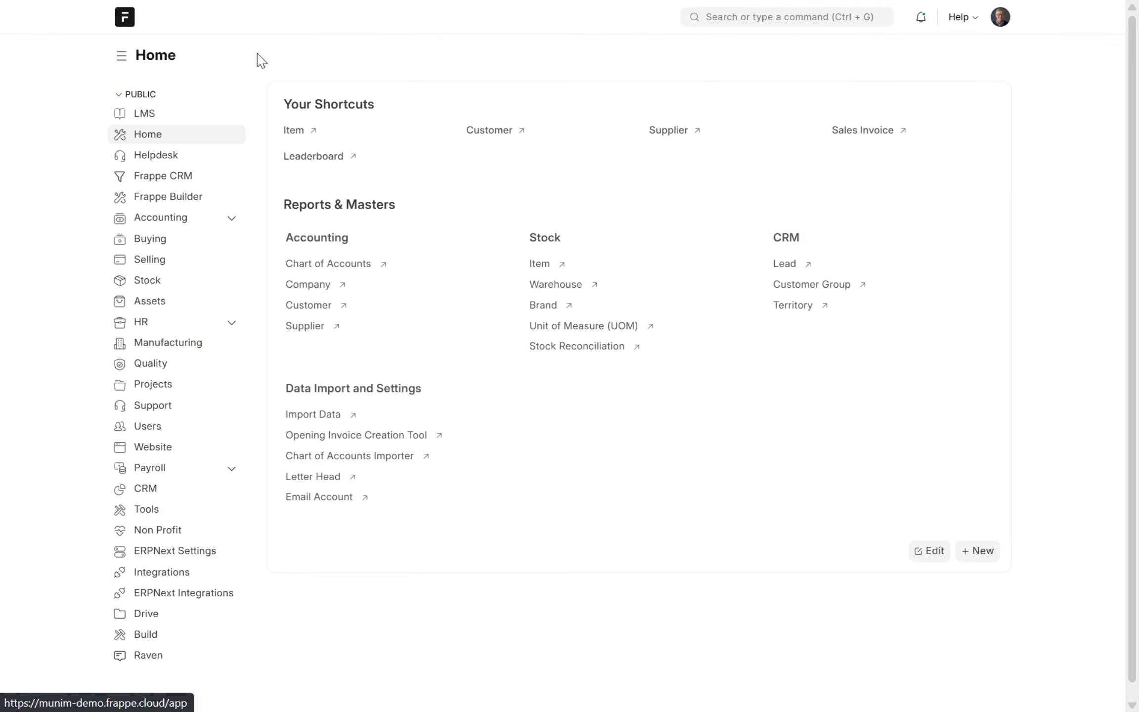
pyautogui.click(768, 20)
pyautogui.write('sales invoi')
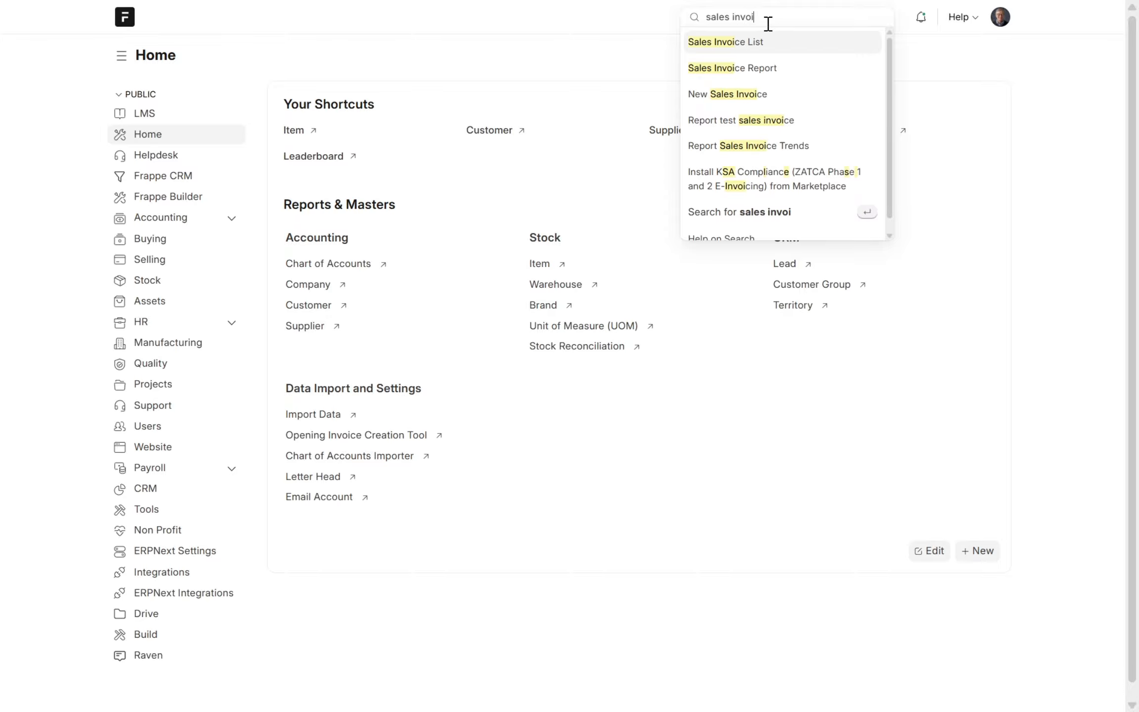
pyautogui.press('Return')
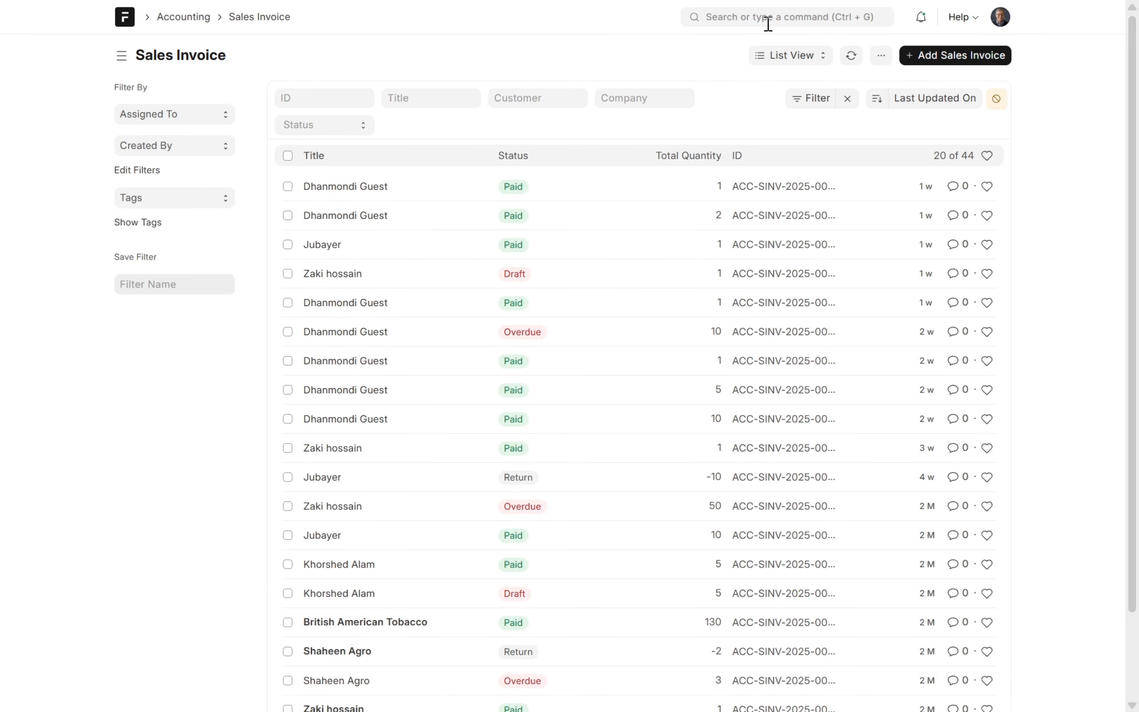
pyautogui.click(956, 61)
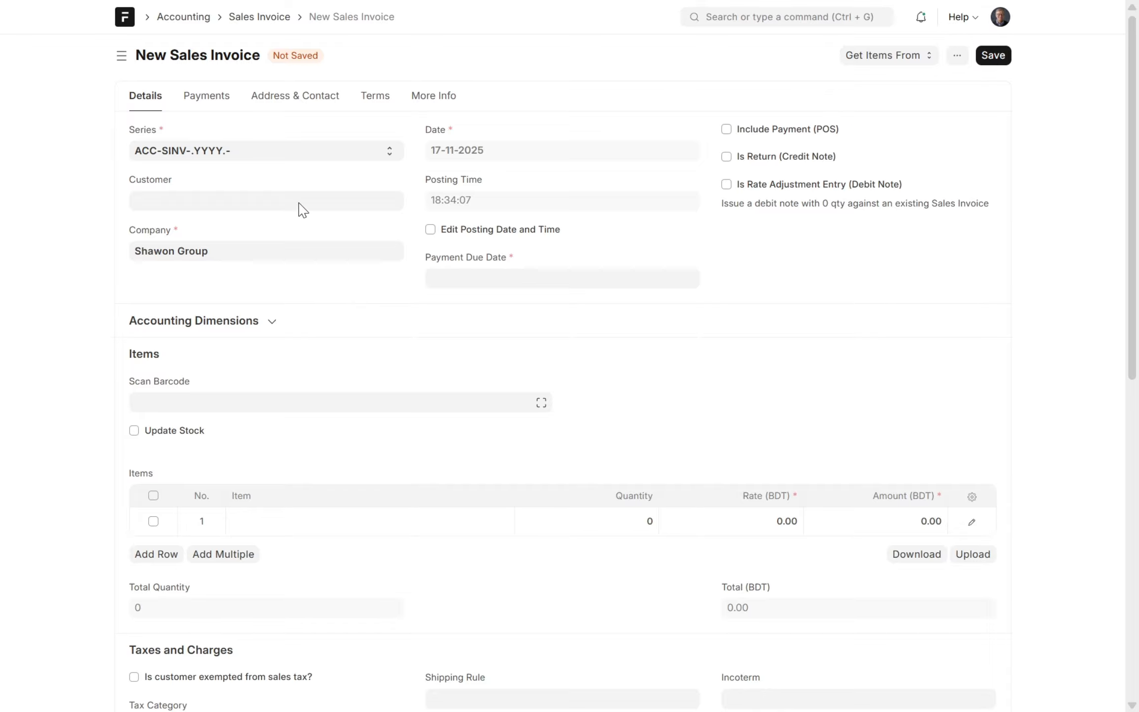
pyautogui.click(269, 208)
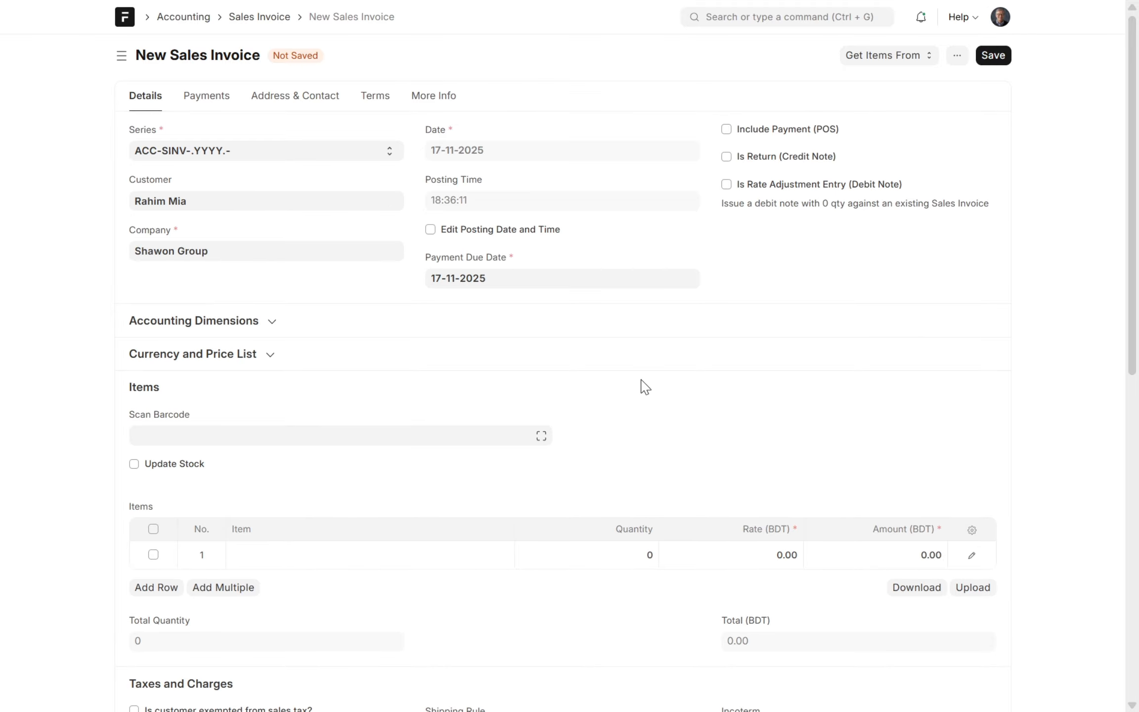
# Add the flat sales item 046 to the invoice's first row with quantity 800 and rate 7,000.
pyautogui.click(388, 550)
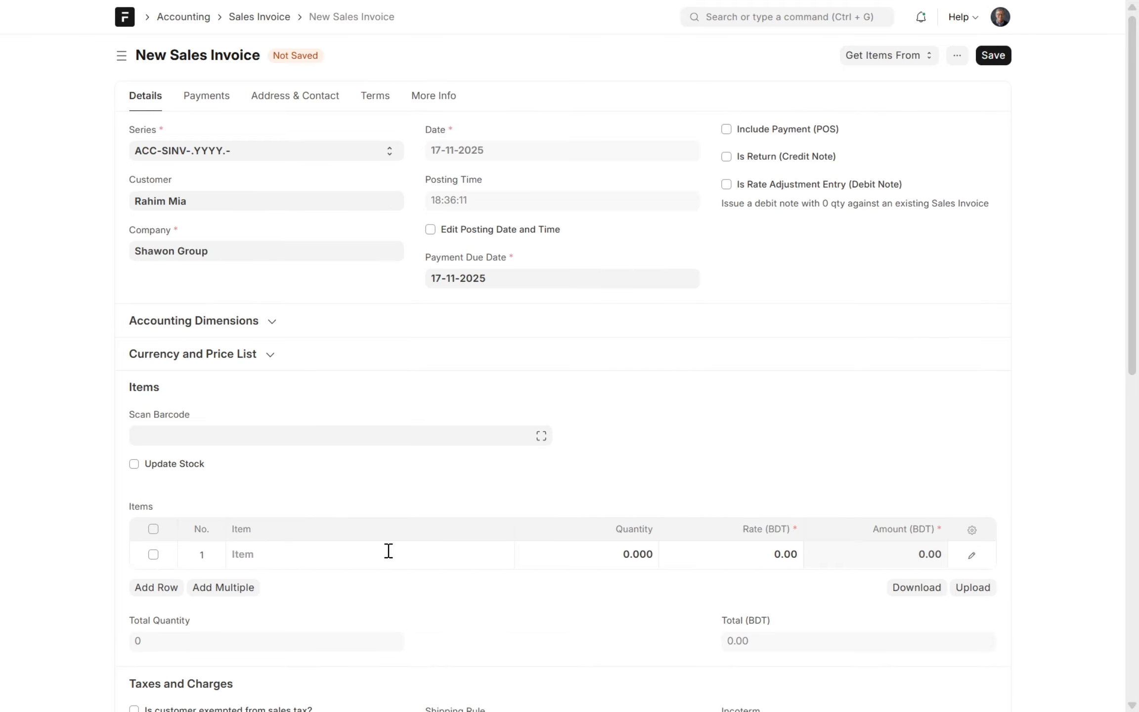
pyautogui.write('flat')
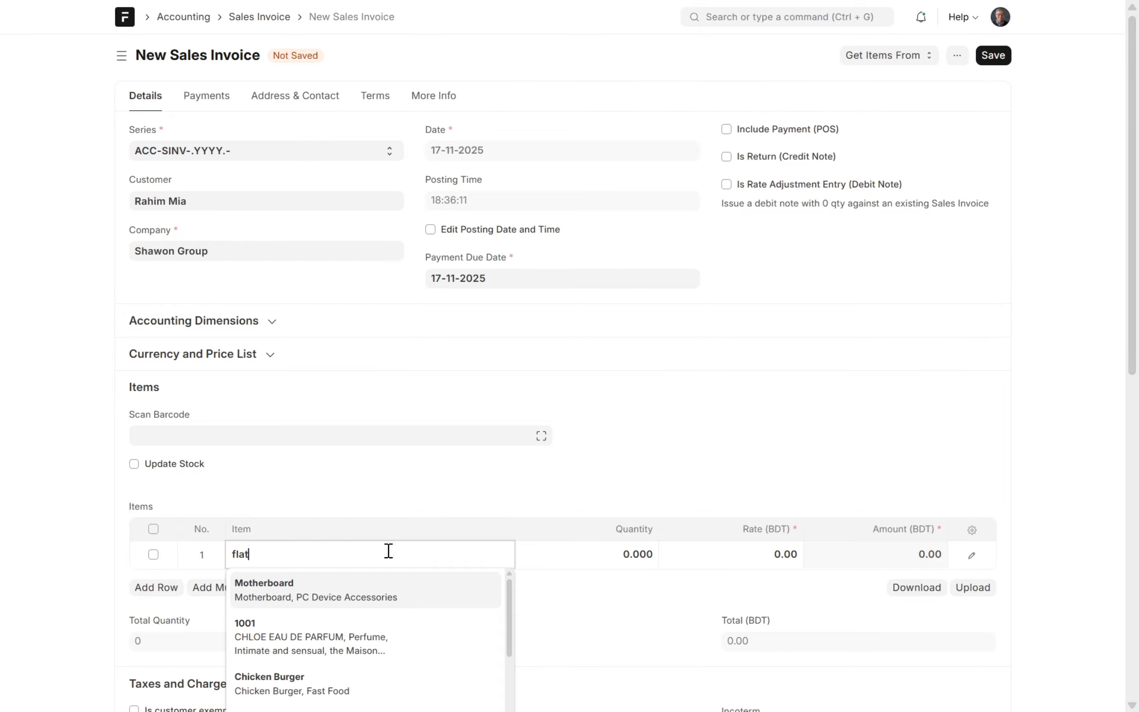
pyautogui.press('Return')
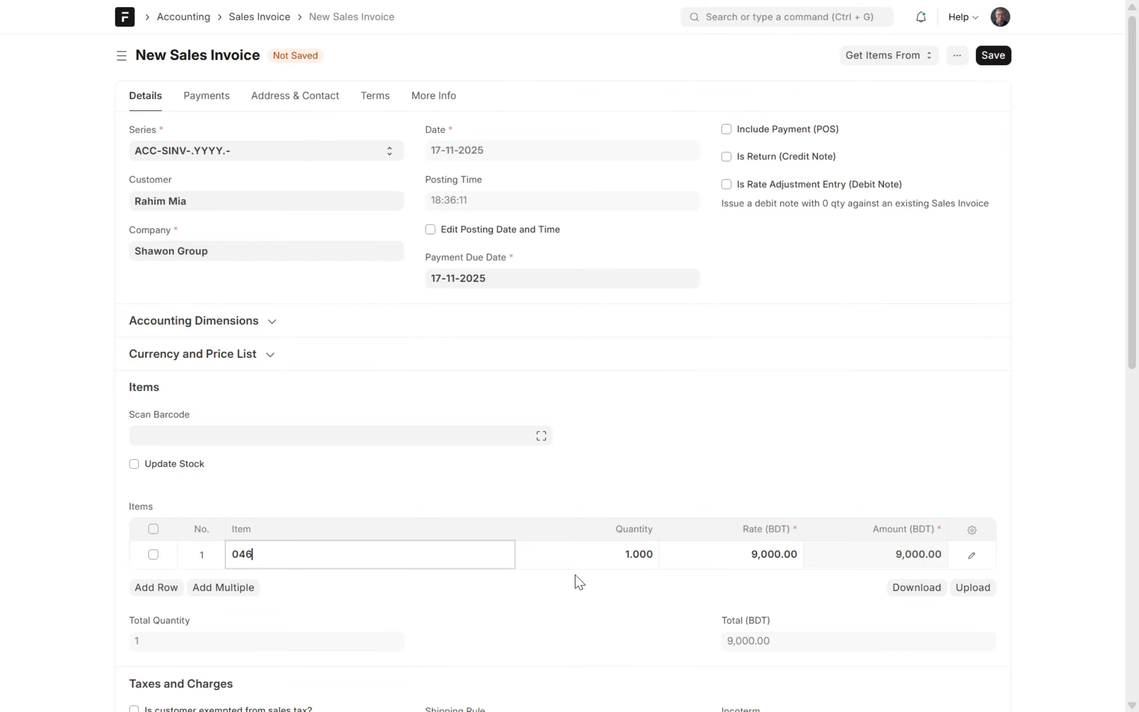
pyautogui.click(600, 558)
pyautogui.write('800')
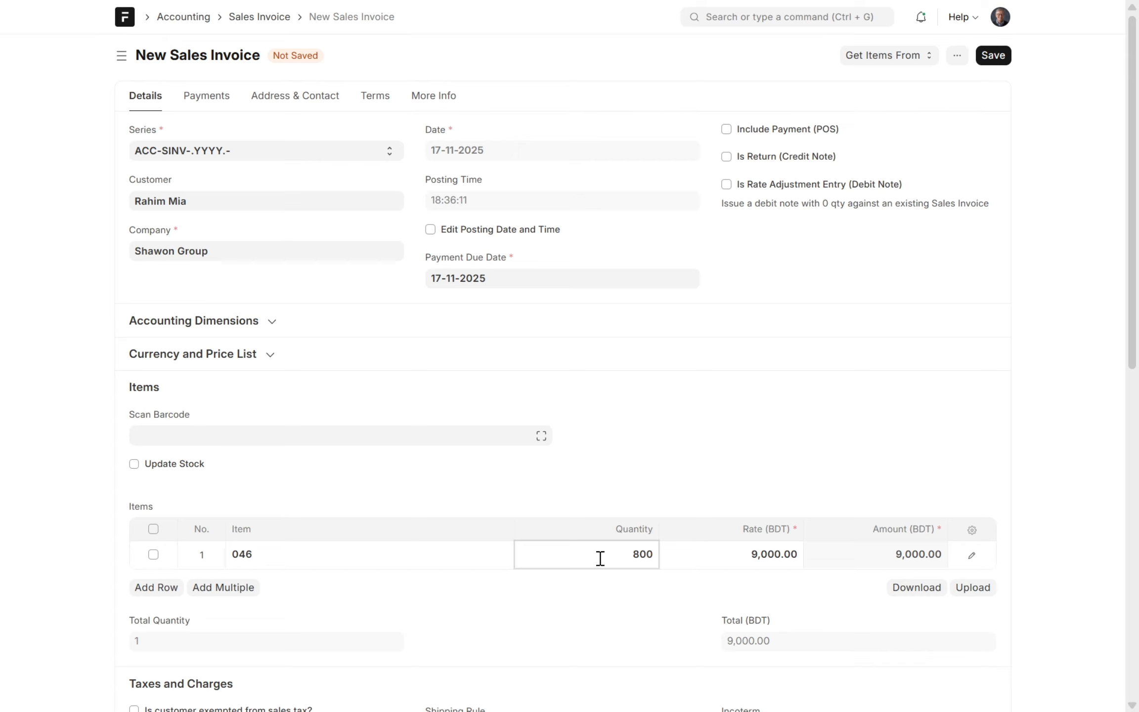
pyautogui.press('Tab')
pyautogui.write('7000')
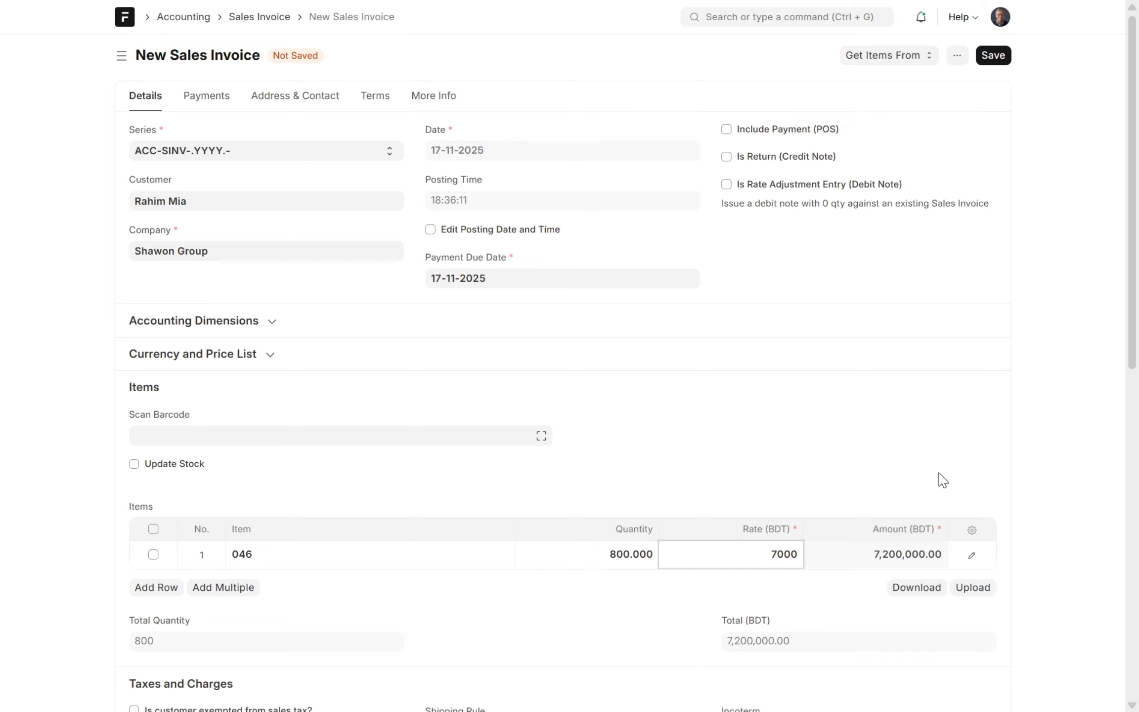
pyautogui.click(1023, 454)
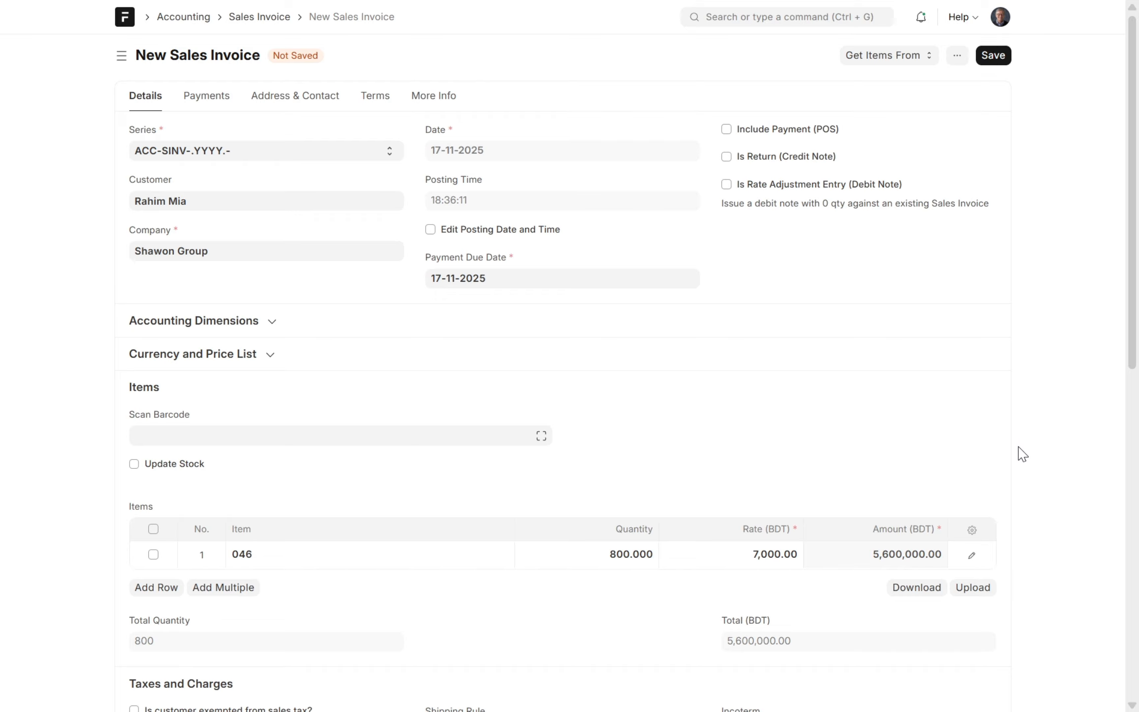
# Set the sales invoice's project to Green Residency Tower in the accounting dimensions, and save and submit the invoice.
pyautogui.click(699, 318)
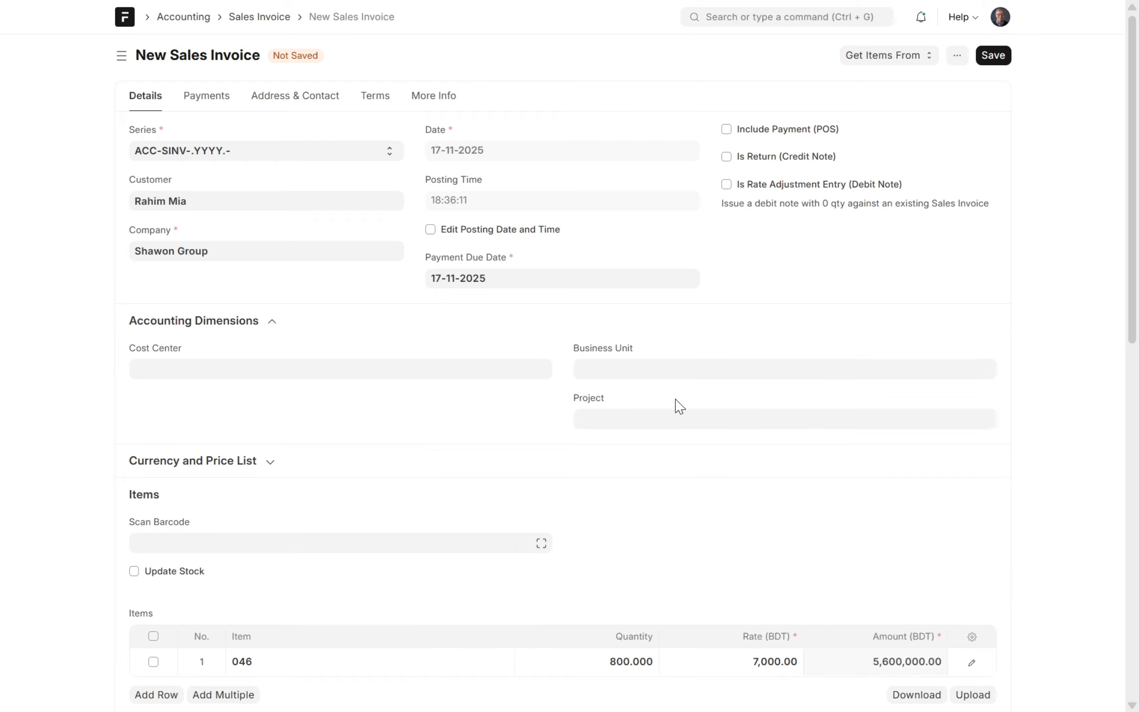
pyautogui.click(669, 419)
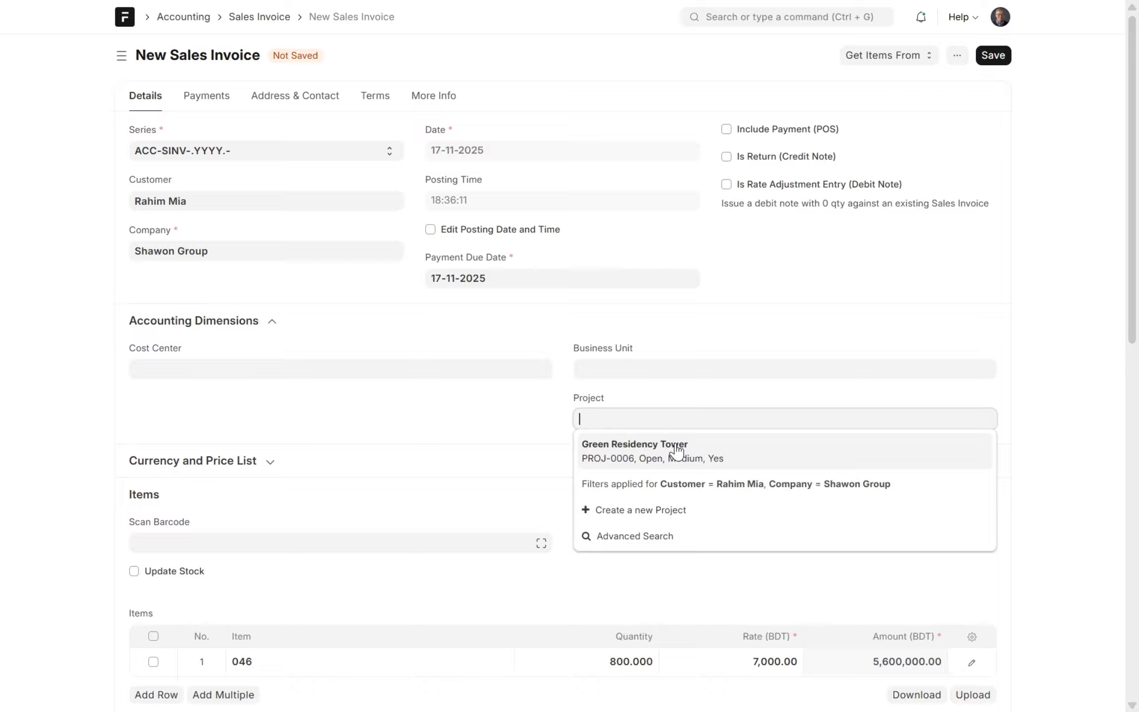
pyautogui.click(675, 451)
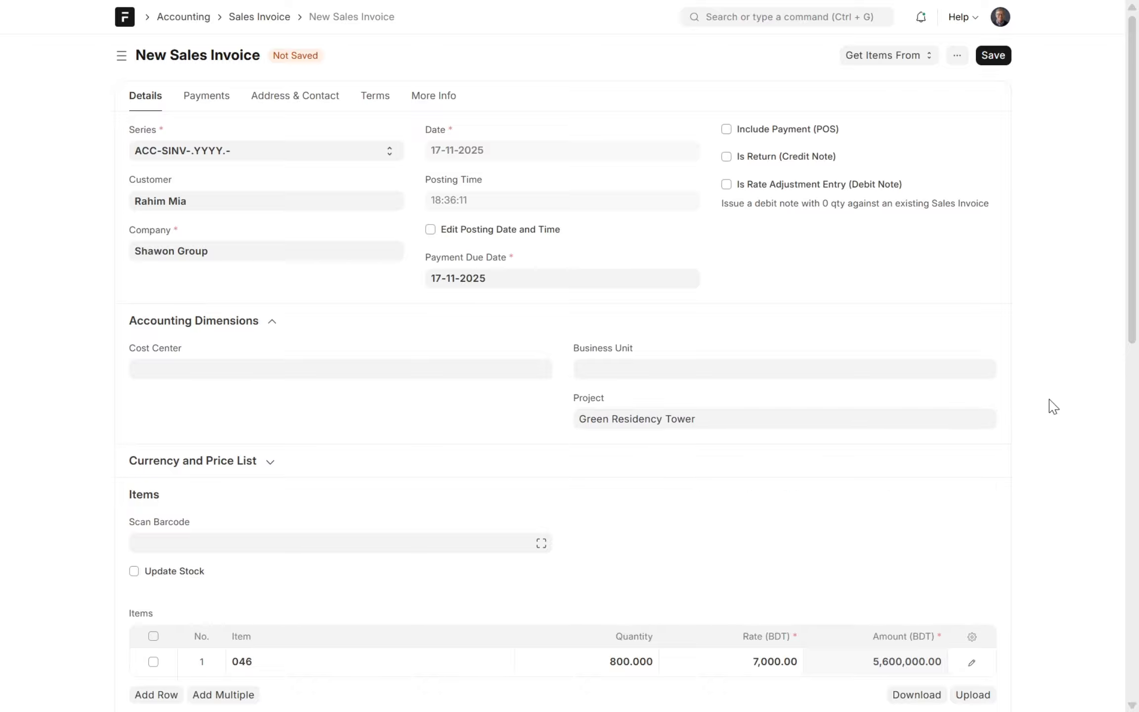
pyautogui.hotkey('ctrl', 's')
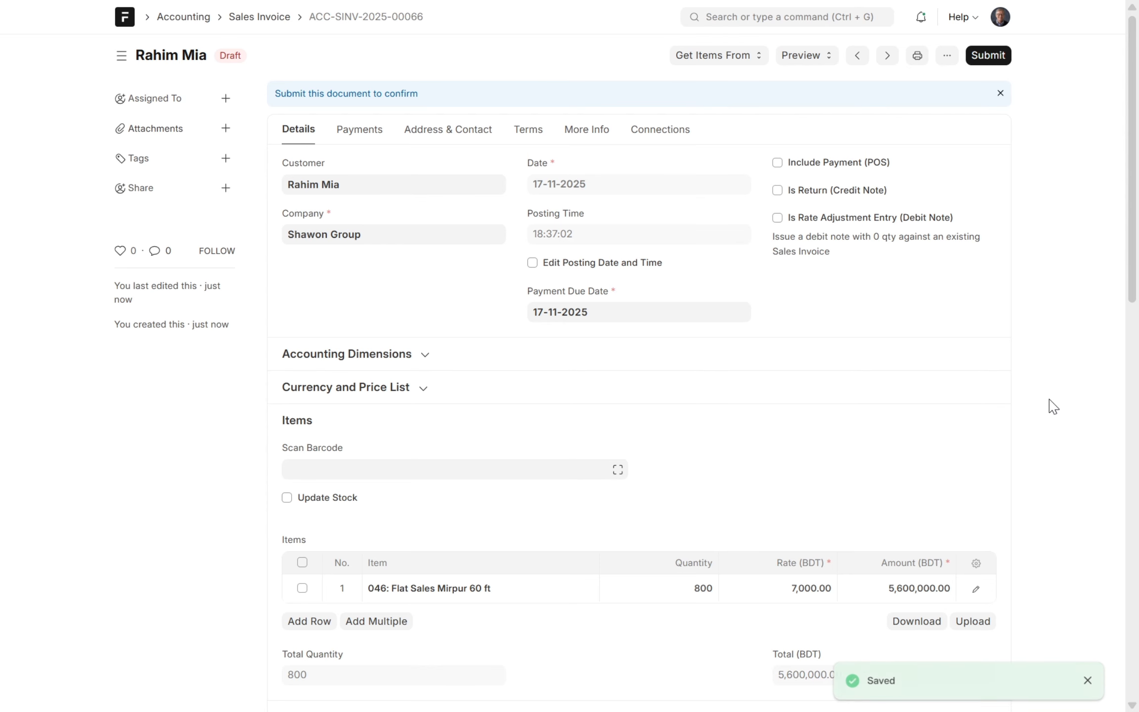
pyautogui.hotkey('ctrl', 's')
pyautogui.press('Return')
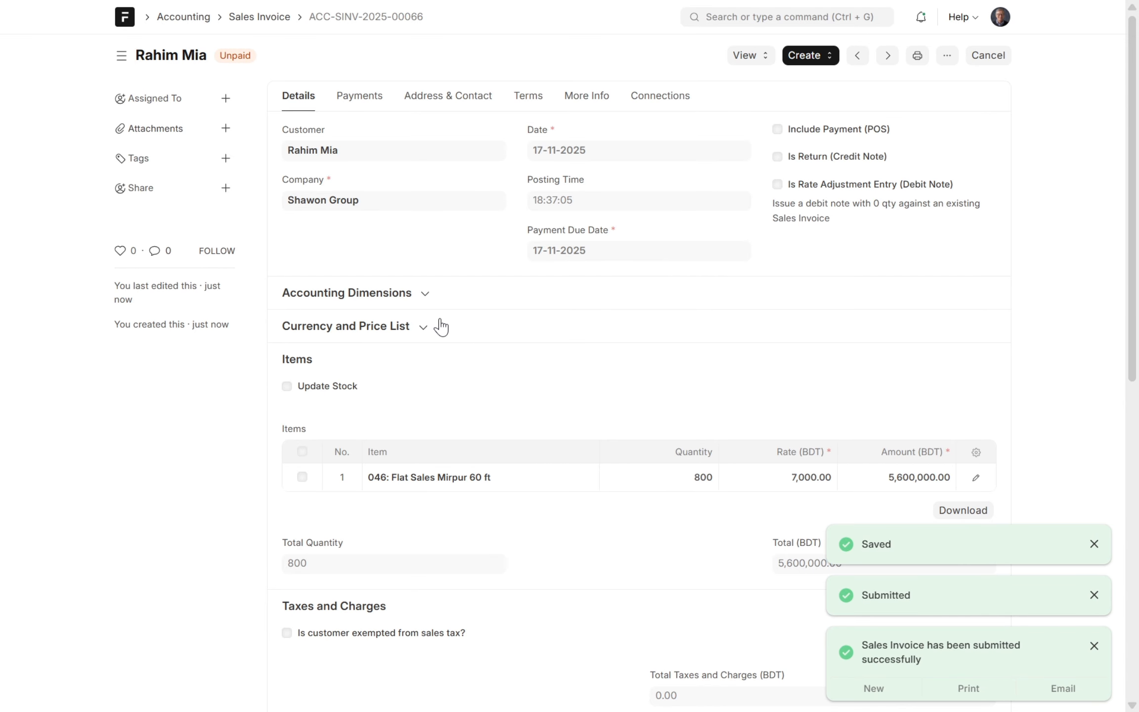
# Check the submitted sales invoice's attachment upload options, and preview the invoice in the Sales Invoice Print format.
pyautogui.click(225, 129)
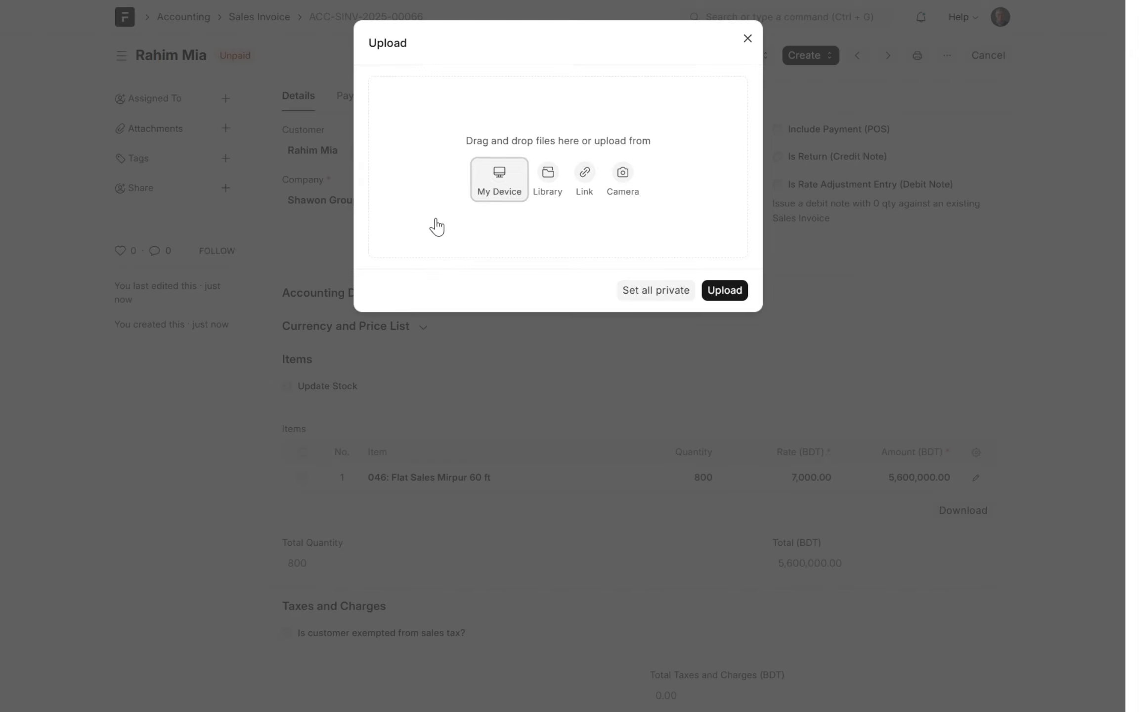
pyautogui.click(664, 456)
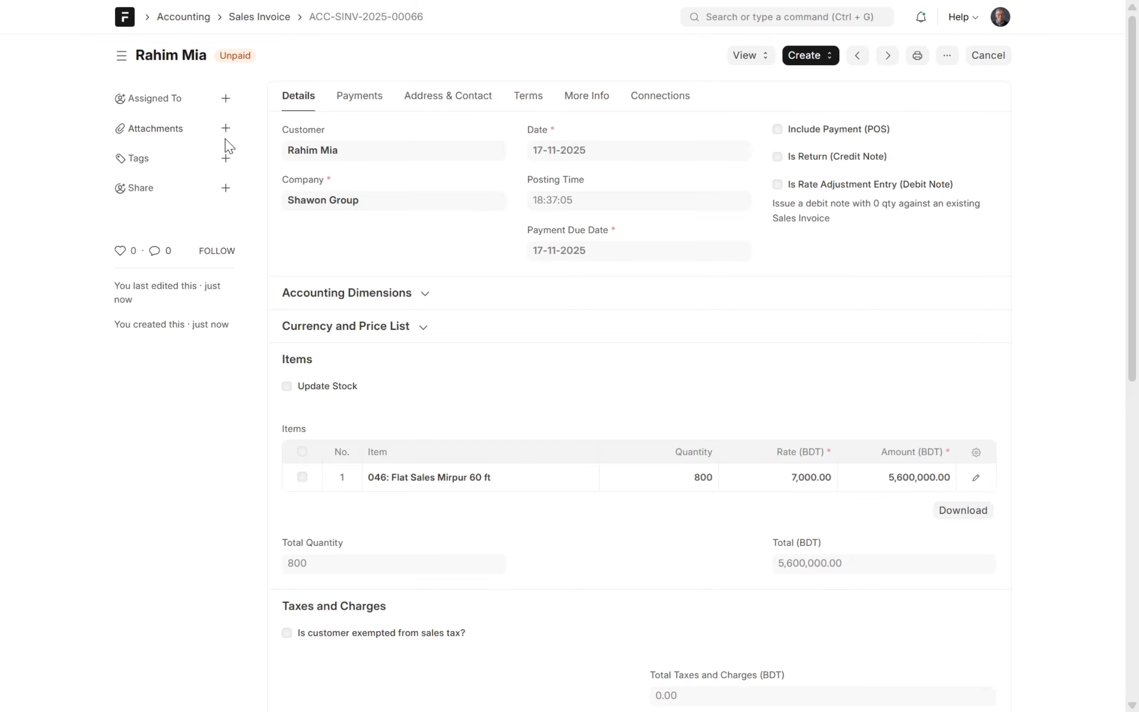
pyautogui.click(918, 56)
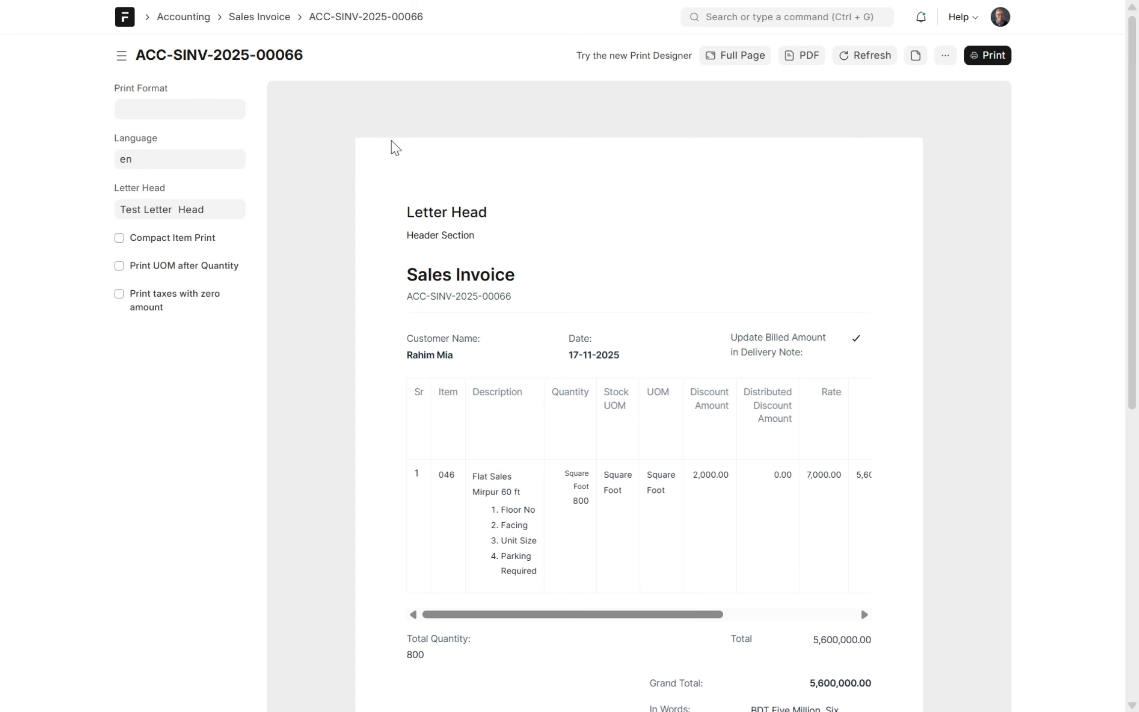
pyautogui.click(158, 108)
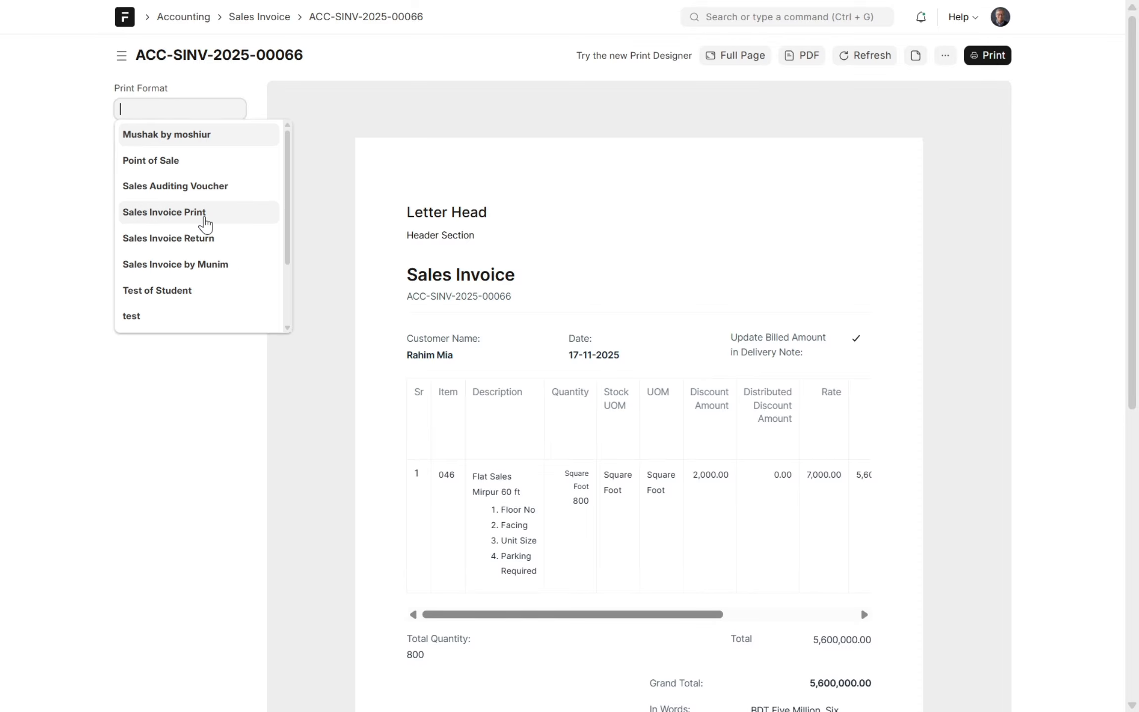
pyautogui.click(205, 217)
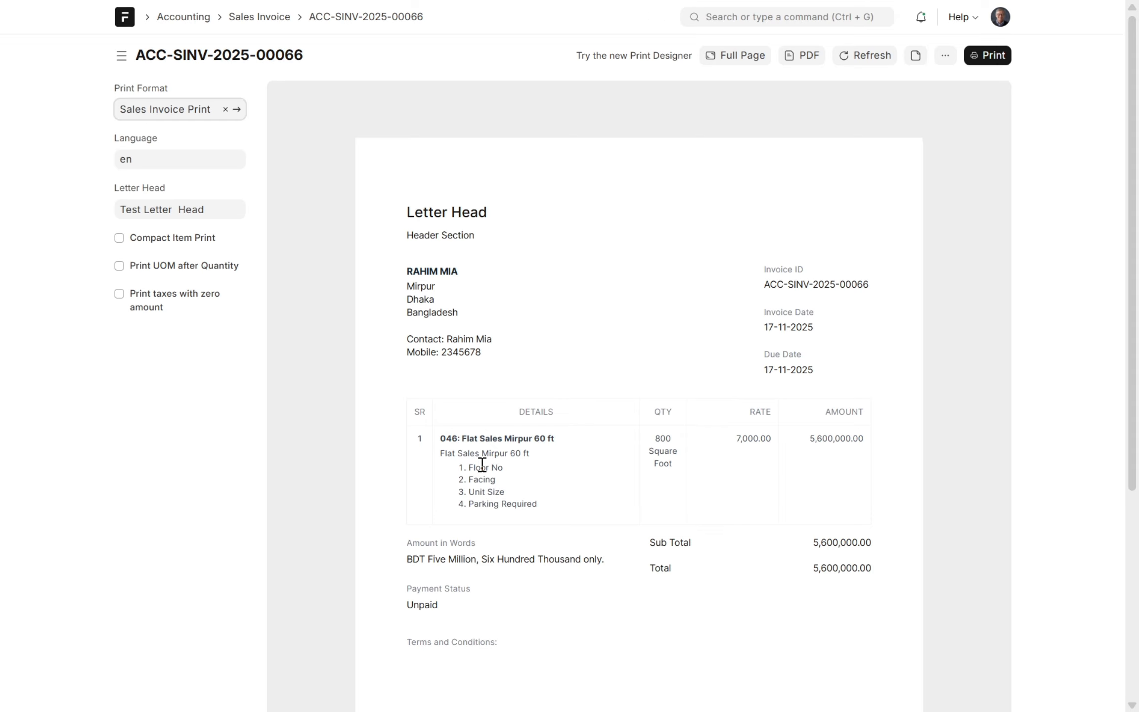
# Examine the item details, quantity and amount in the invoice's print preview, and return to the sales invoice.
pyautogui.moveTo(438, 447); pyautogui.dragTo(545, 506)
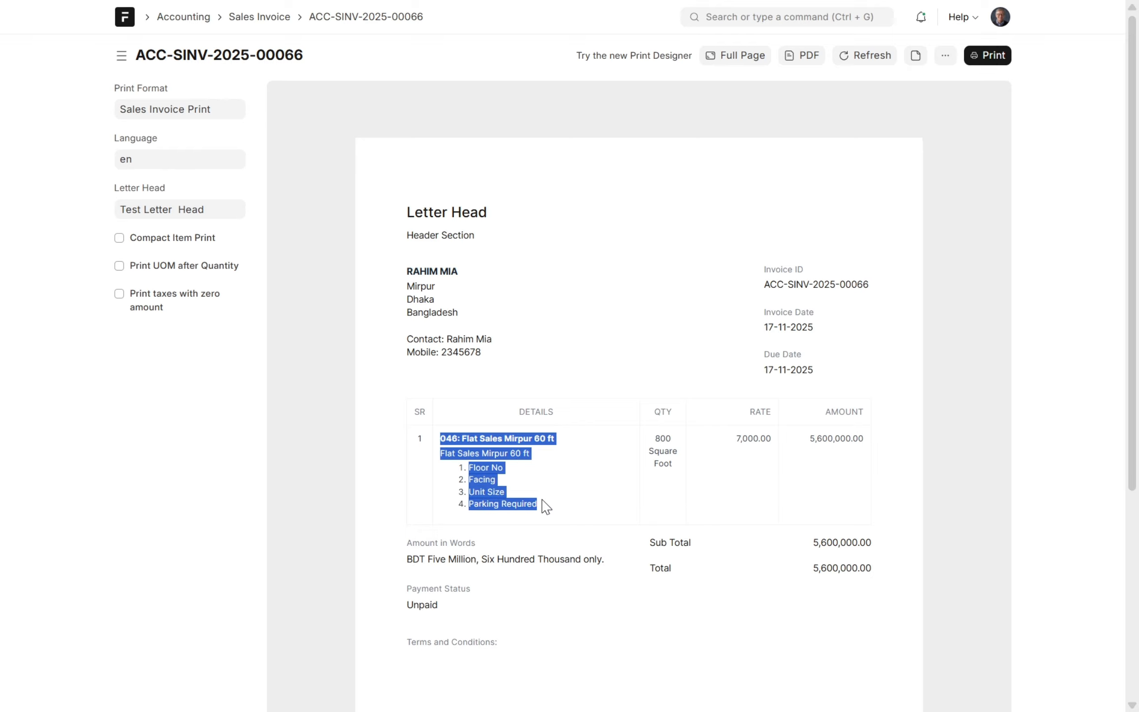
pyautogui.click(546, 506)
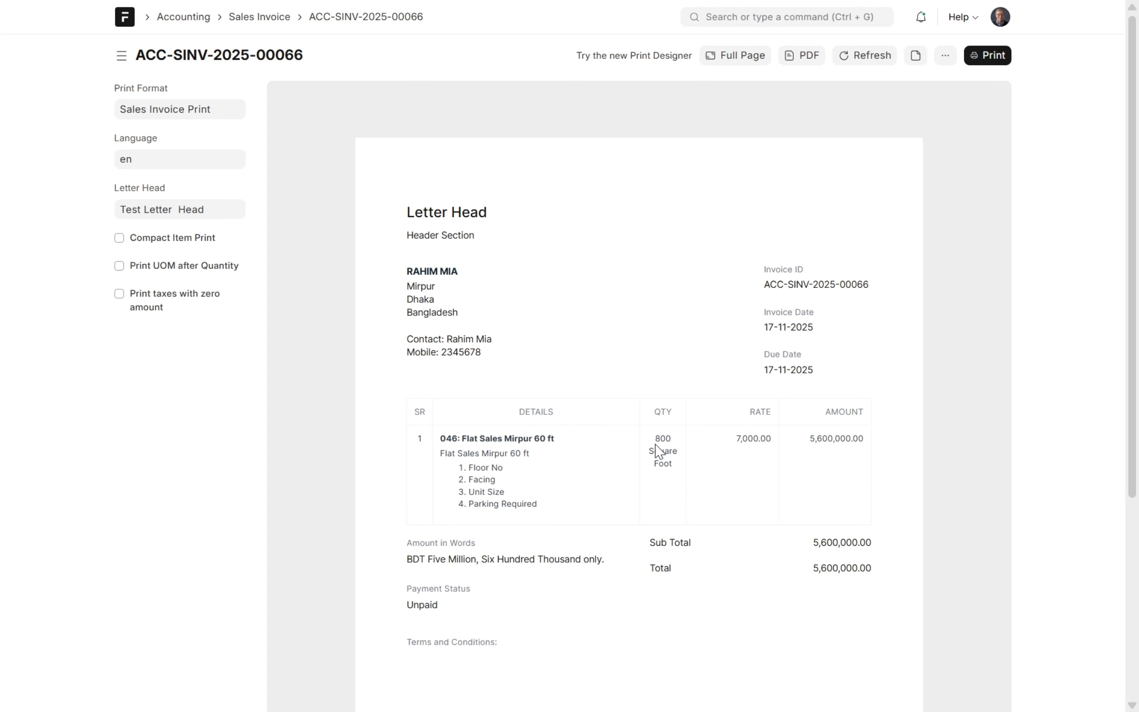
pyautogui.moveTo(654, 434); pyautogui.dragTo(697, 495)
pyautogui.click(779, 444)
pyautogui.moveTo(826, 439); pyautogui.dragTo(883, 448)
pyautogui.click(883, 448)
pyautogui.hotkey('alt', 'Left')
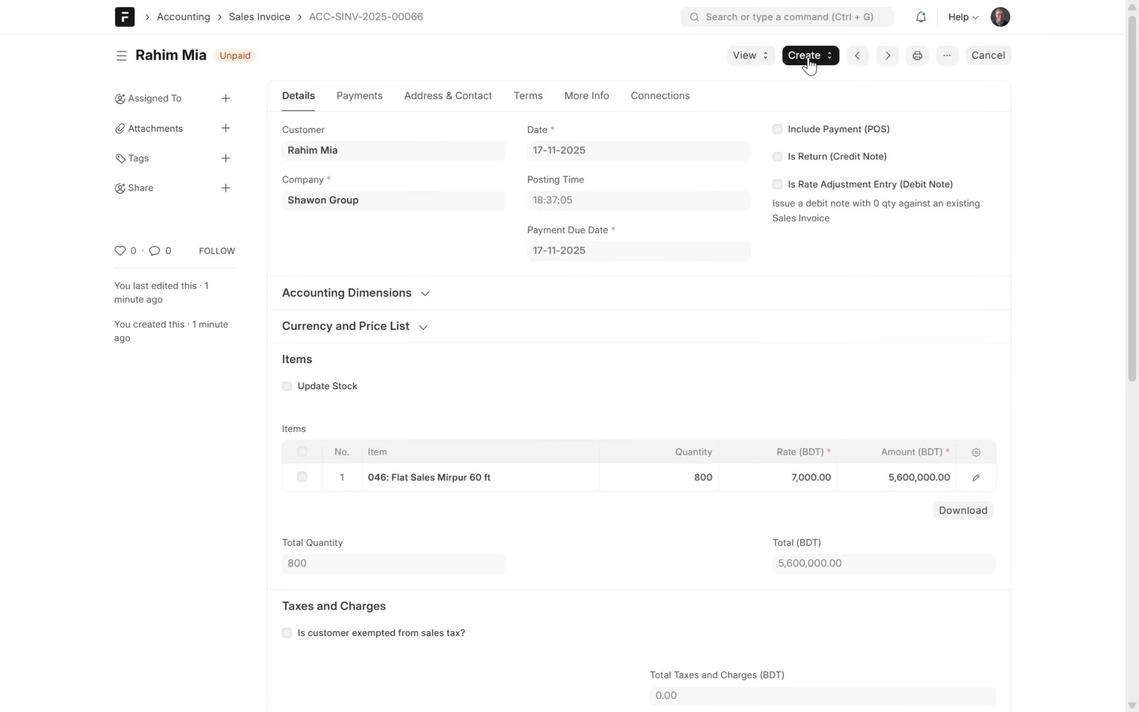
# Create a payment entry from the sales invoice with Cash as the mode of payment, and save and submit it.
pyautogui.click(808, 57)
pyautogui.click(815, 81)
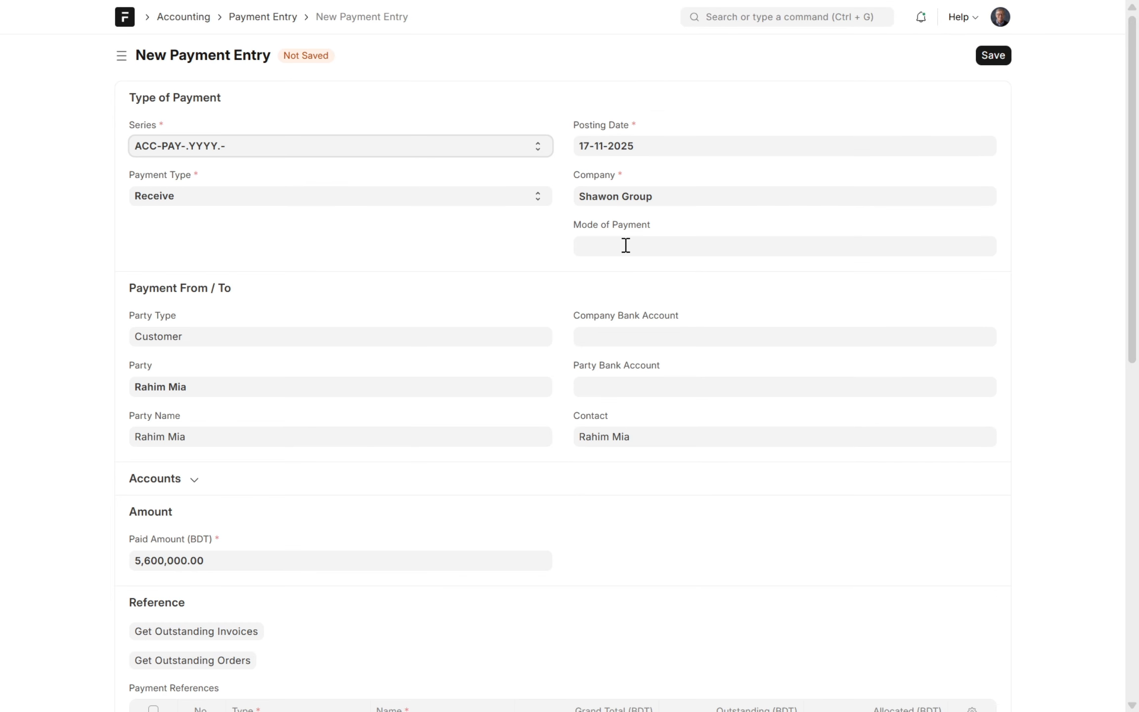
pyautogui.click(629, 248)
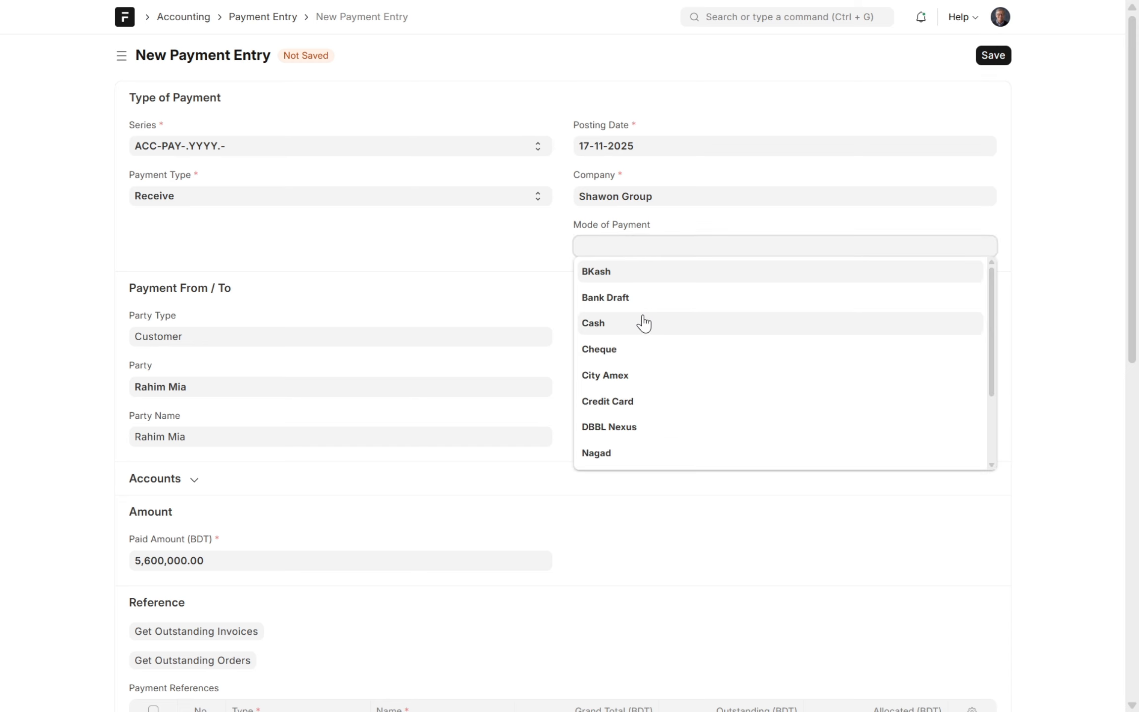
pyautogui.click(640, 323)
pyautogui.scroll(-4, 638, 326)
pyautogui.hotkey('ctrl', 's')
pyautogui.hotkey('ctrl', 's')
pyautogui.hotkey('ctrl', 's')
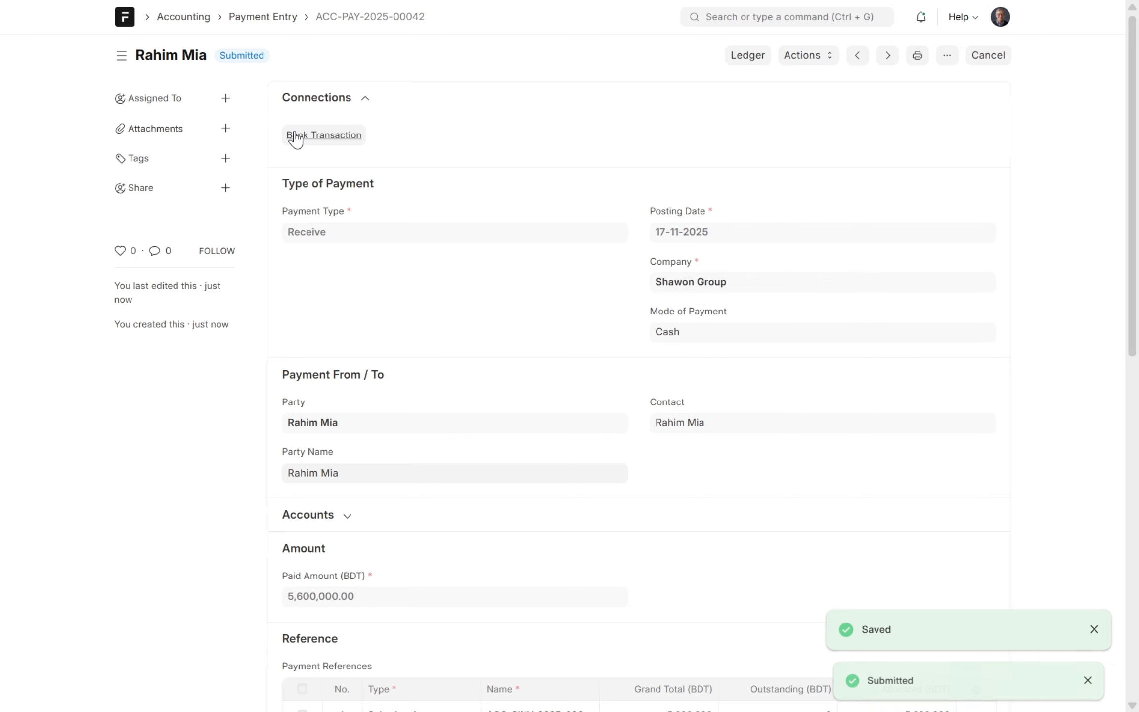
# Open the General Ledger report and refresh it to review the project's sales invoice and received payment entries.
pyautogui.click(125, 27)
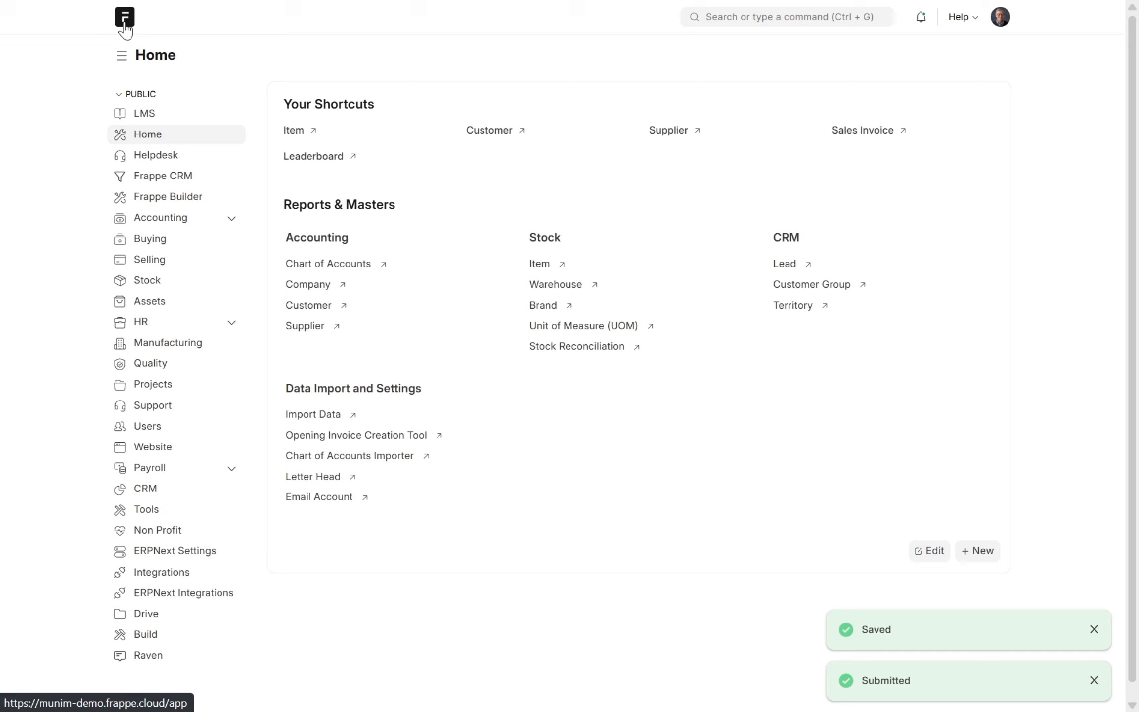
pyautogui.click(724, 18)
pyautogui.write('gene')
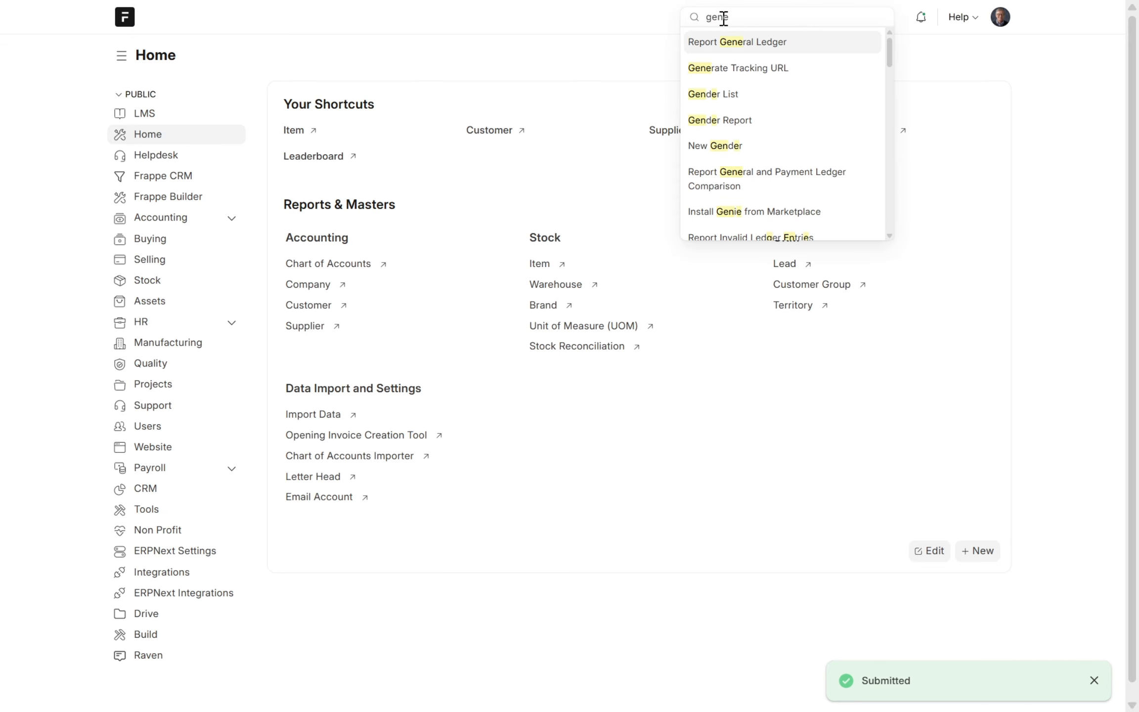
pyautogui.press('Return')
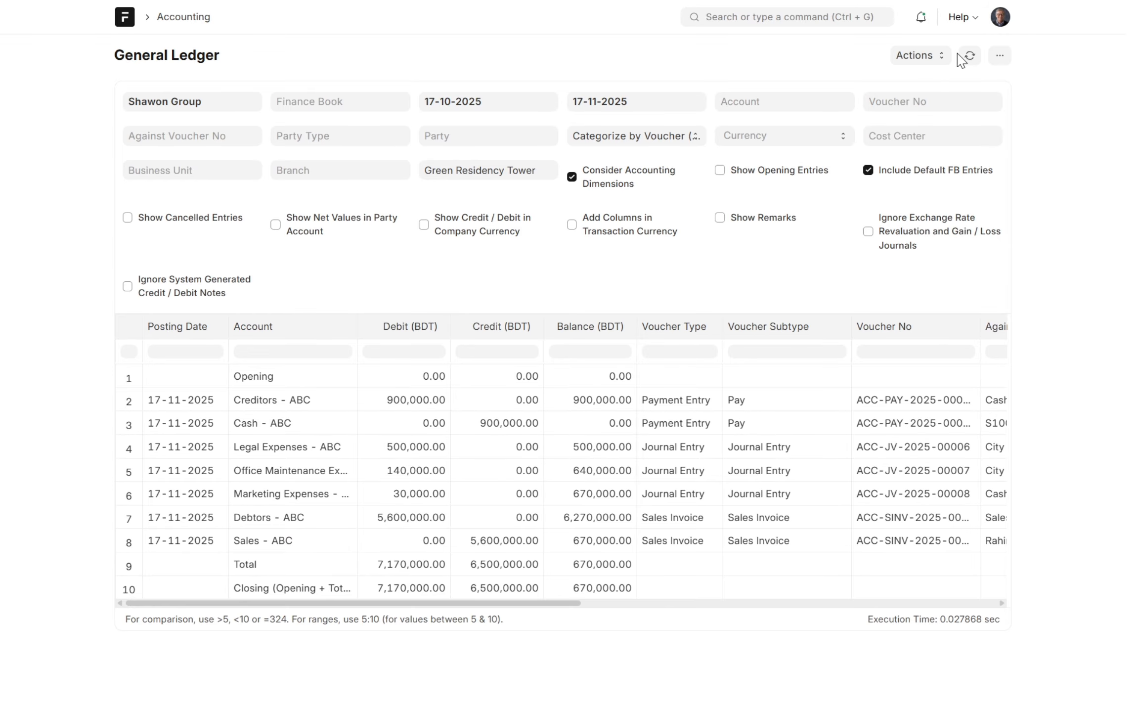
pyautogui.click(968, 58)
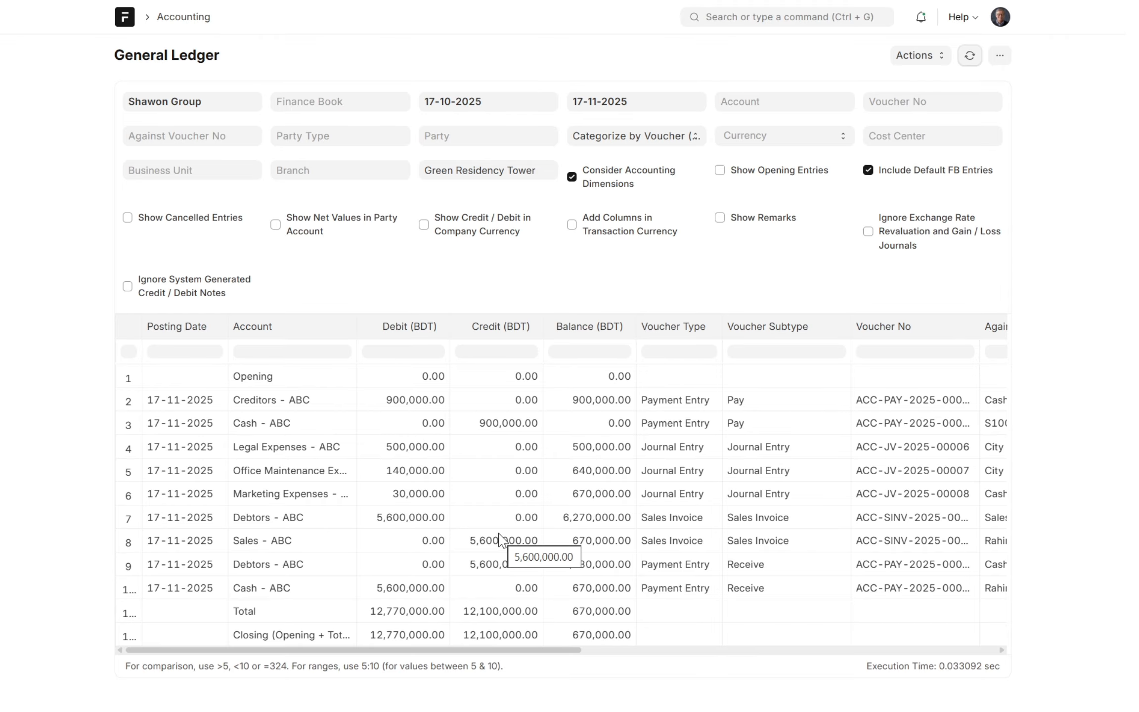
# Open the Balance Sheet report and filter it by the project Green Residency Tower.
pyautogui.click(788, 16)
pyautogui.write('balance')
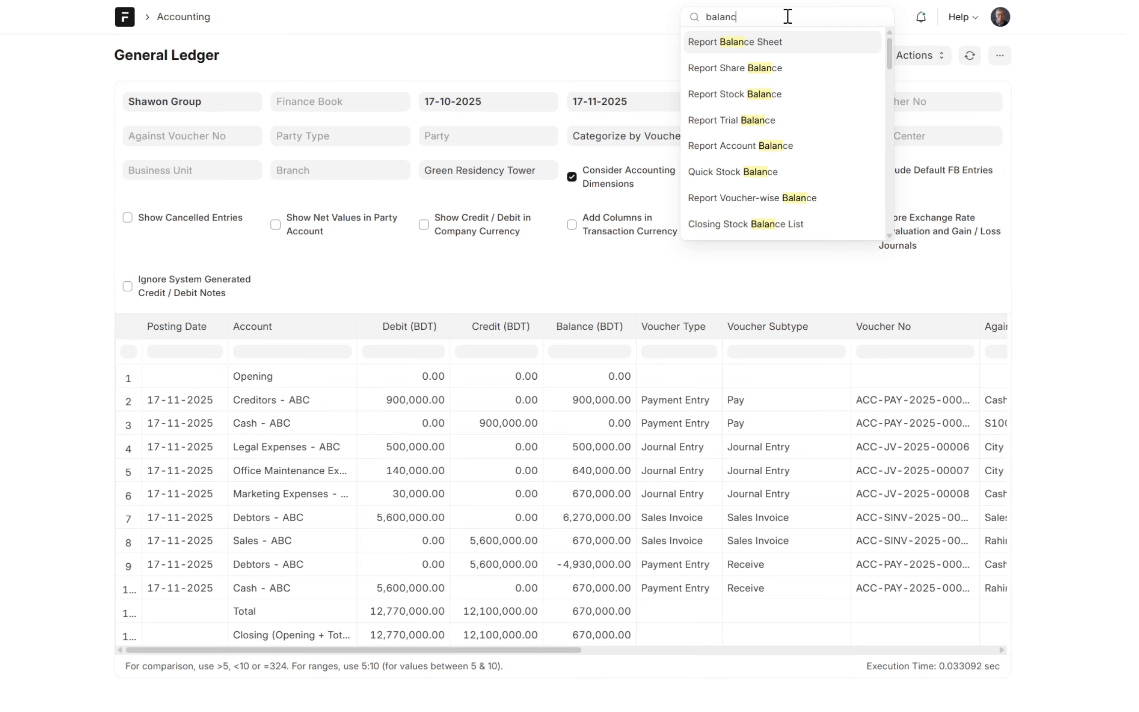
pyautogui.press('Return')
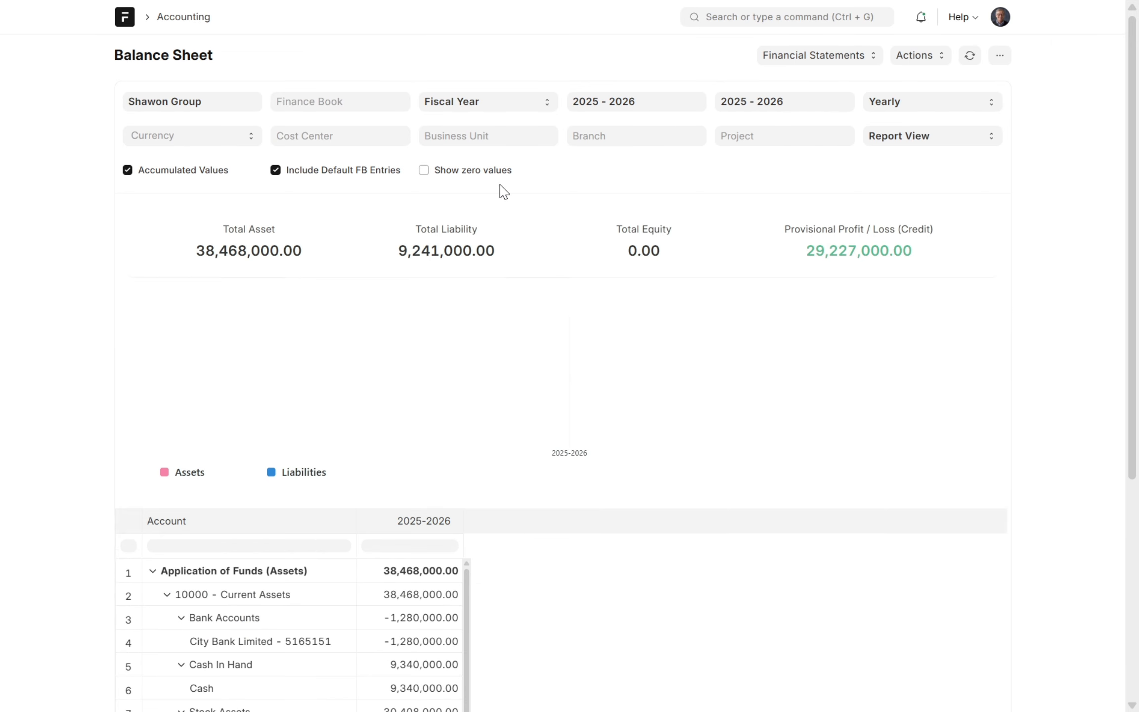
pyautogui.click(807, 134)
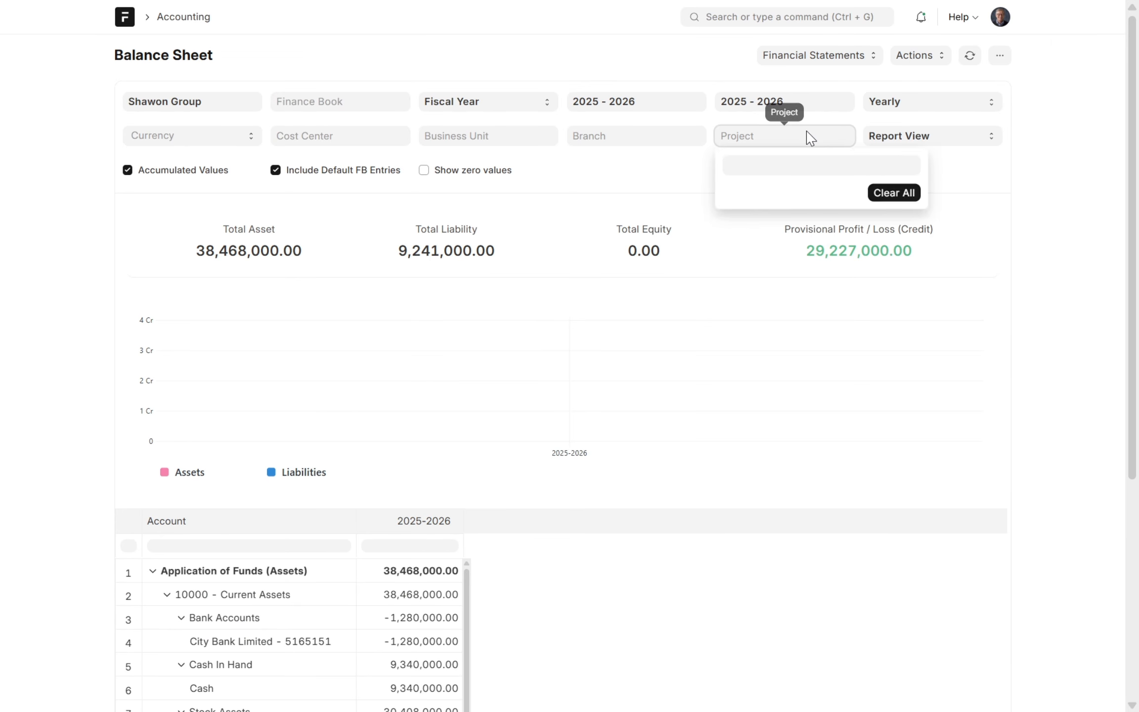
pyautogui.click(746, 201)
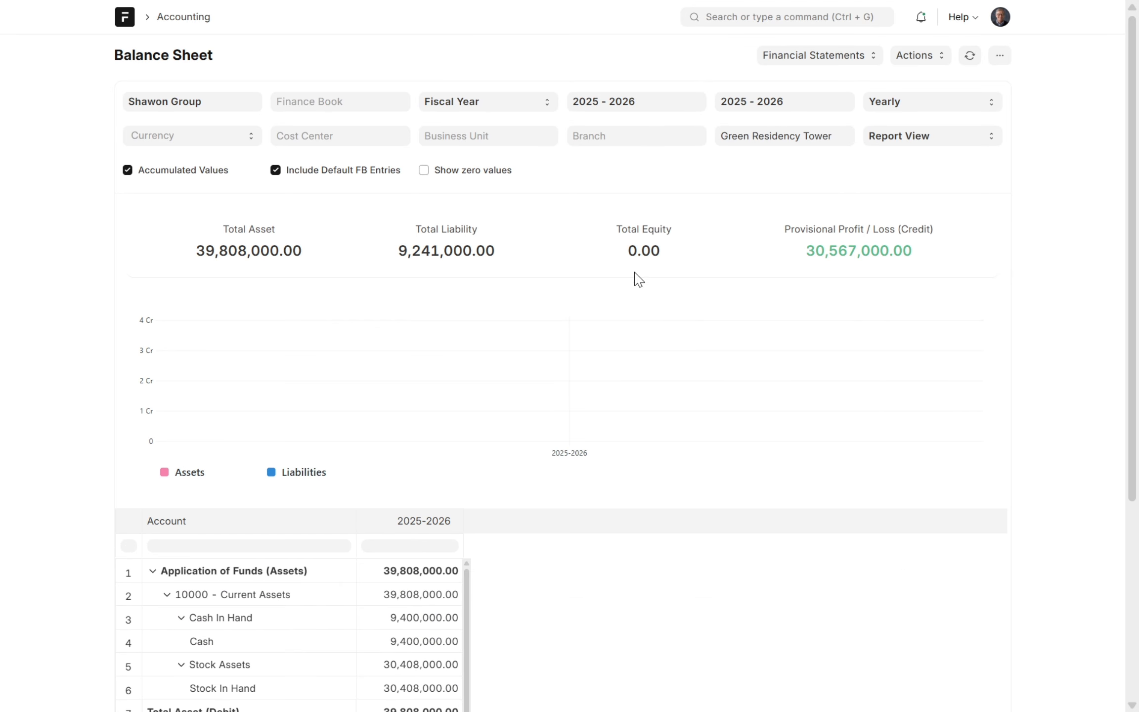
# Examine the project's cash, Stock In Hand, liabilities and provisional profit in the Balance Sheet.
pyautogui.scroll(-3, 251, 257)
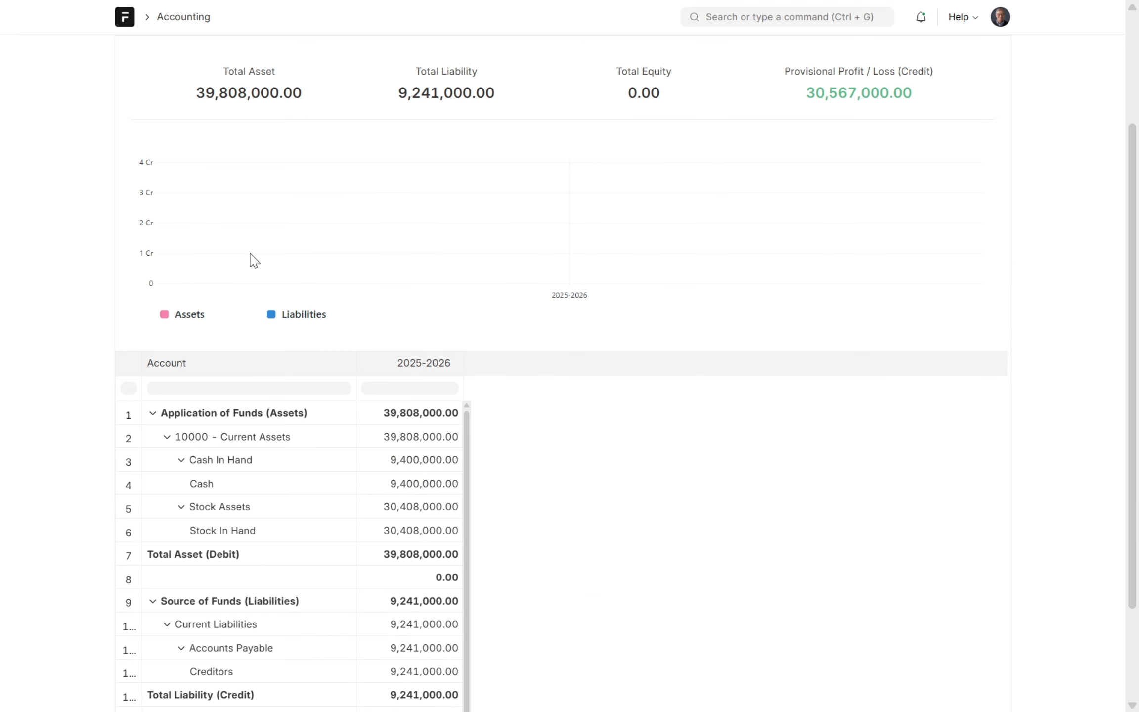
pyautogui.scroll(-2, 697, 401)
pyautogui.scroll(-1, 351, 519)
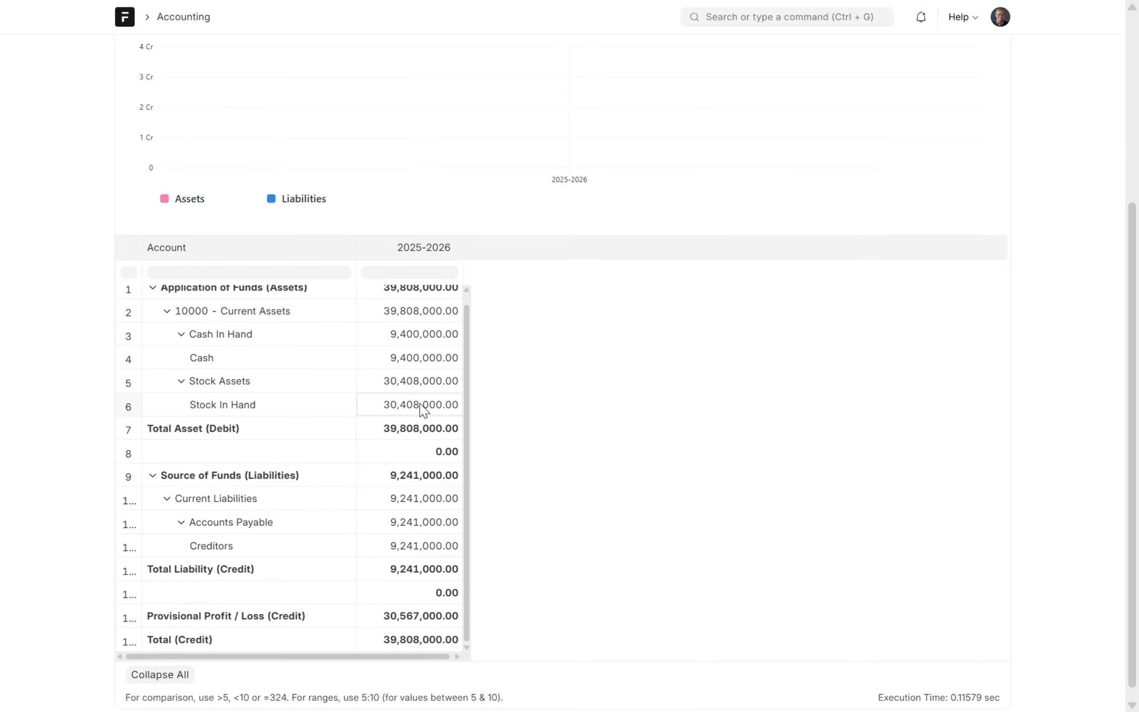
pyautogui.click(279, 412)
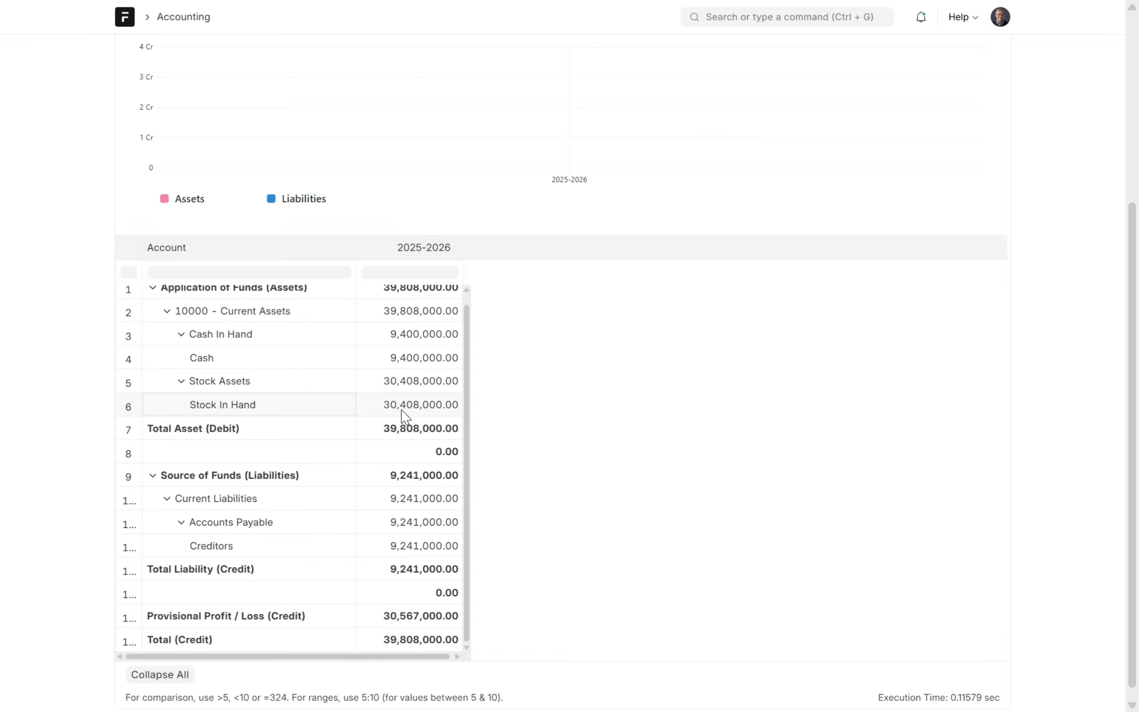
pyautogui.click(402, 411)
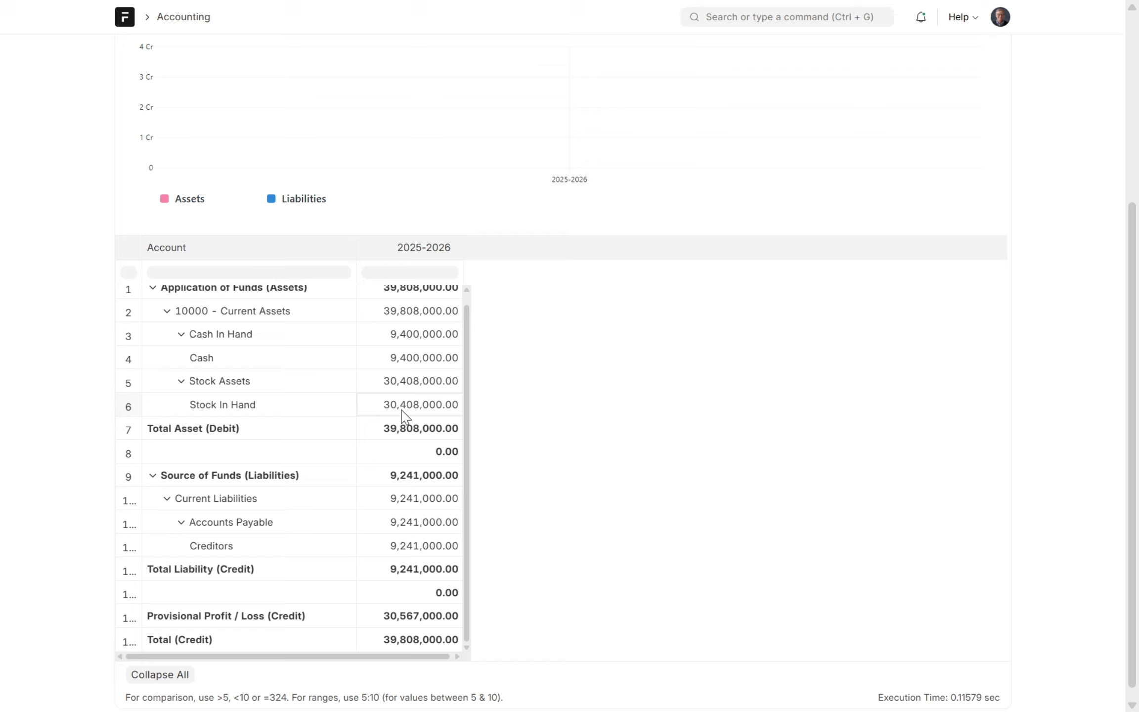
pyautogui.click(291, 413)
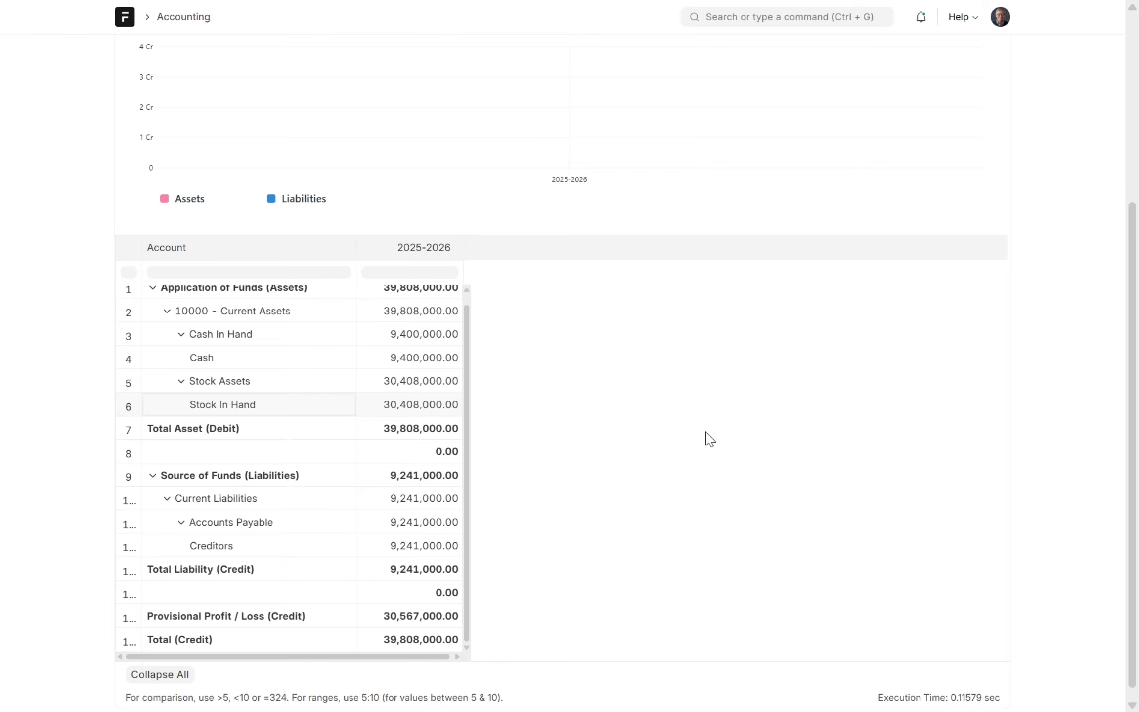
pyautogui.scroll(5, 710, 439)
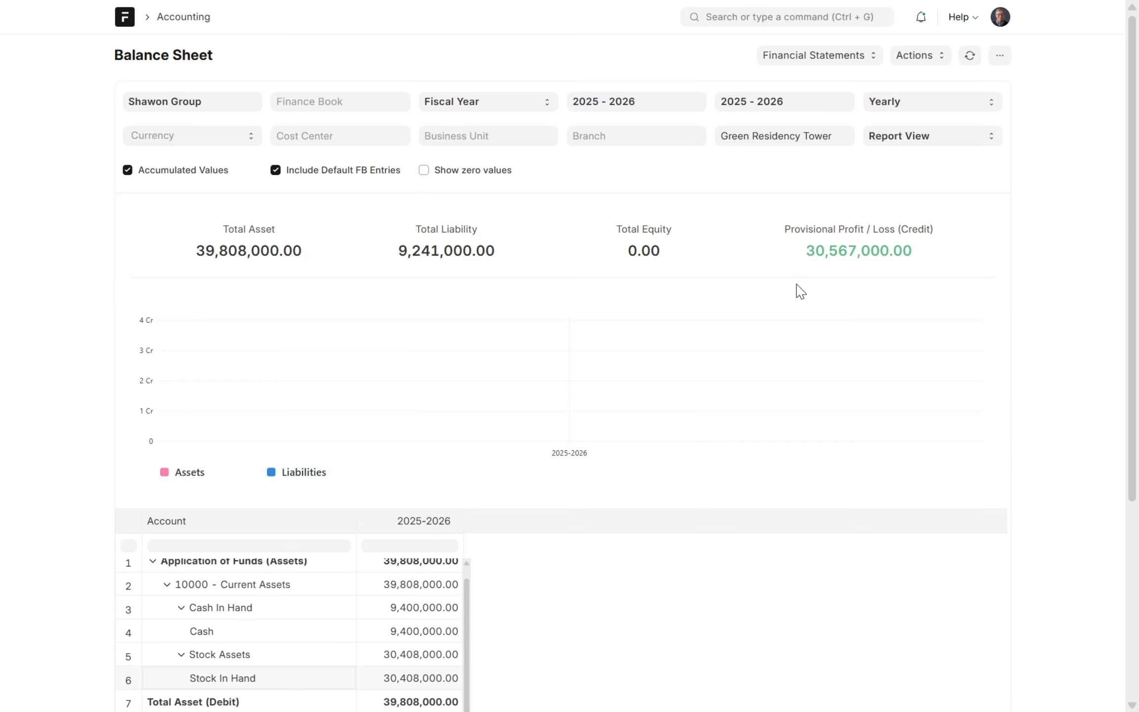
# Open the Profit and Loss Statement and review the sales income, expense accounts and profit for the year.
pyautogui.click(829, 11)
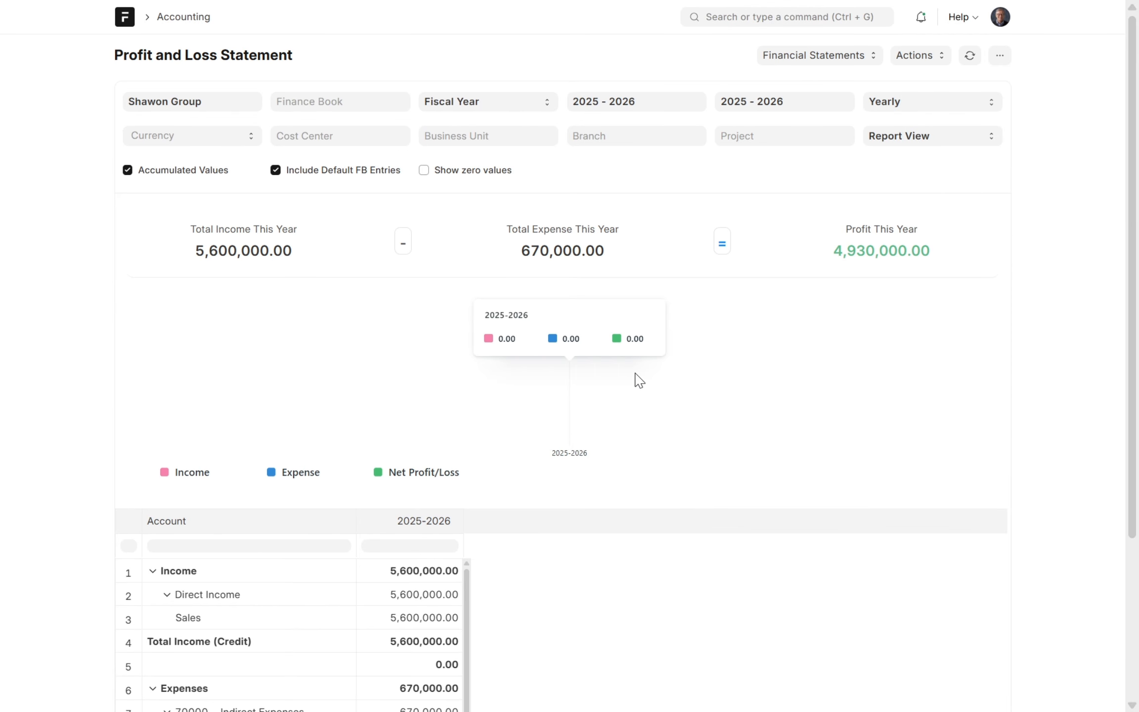
pyautogui.scroll(-5, 558, 476)
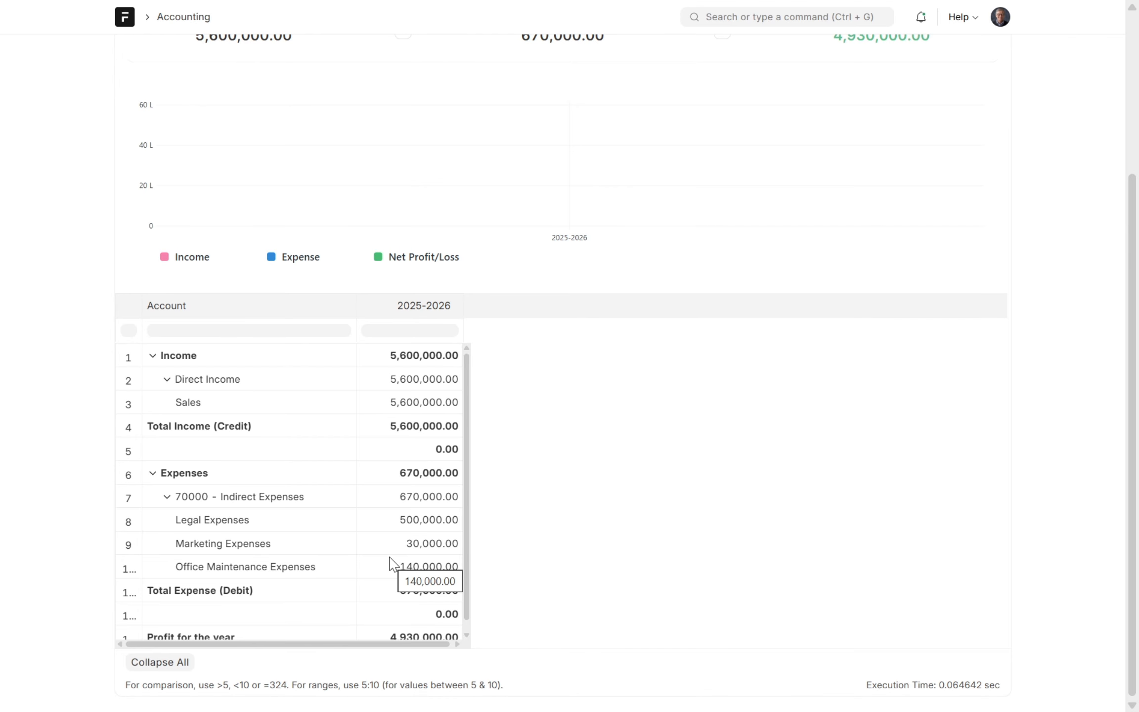
pyautogui.scroll(5, 814, 333)
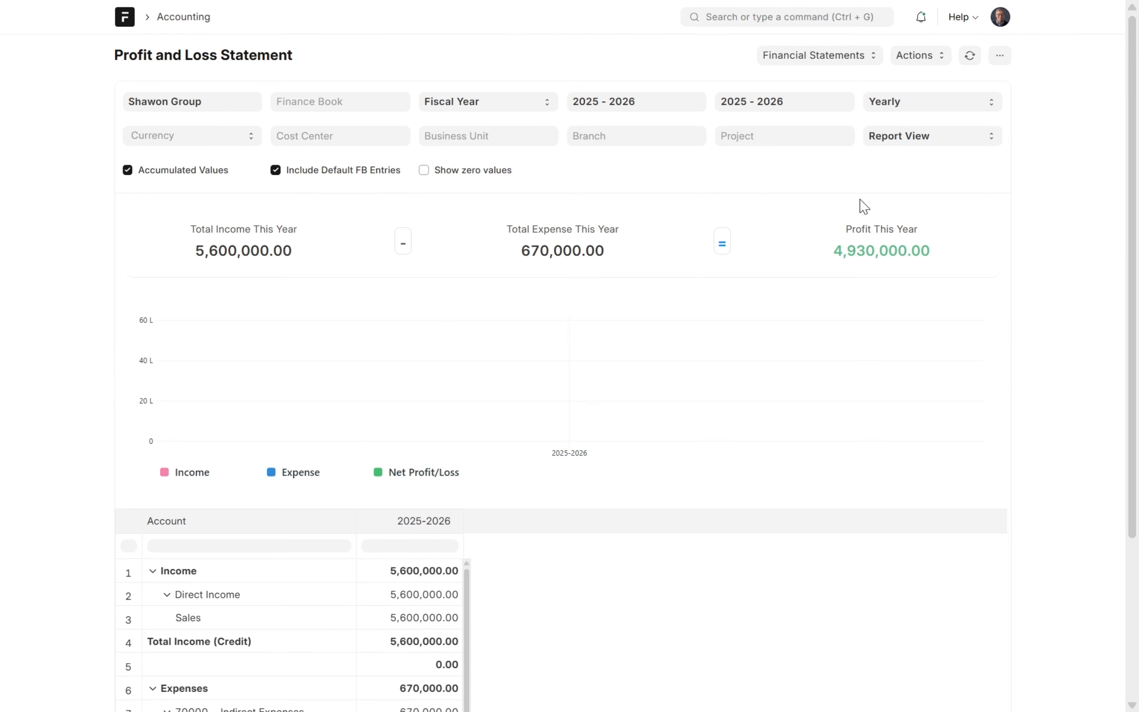